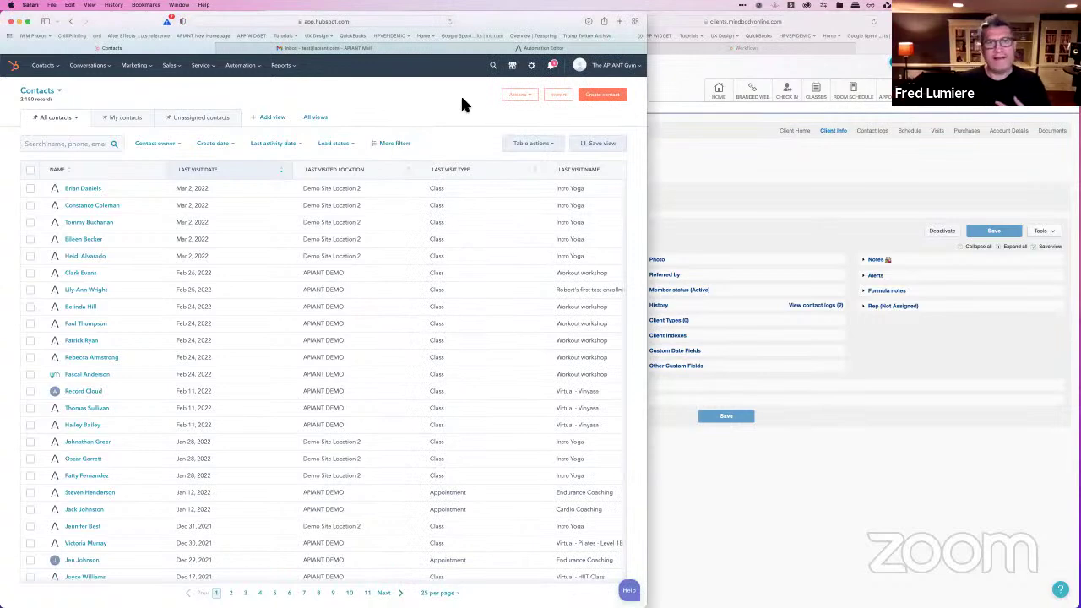
left_click(538, 49)
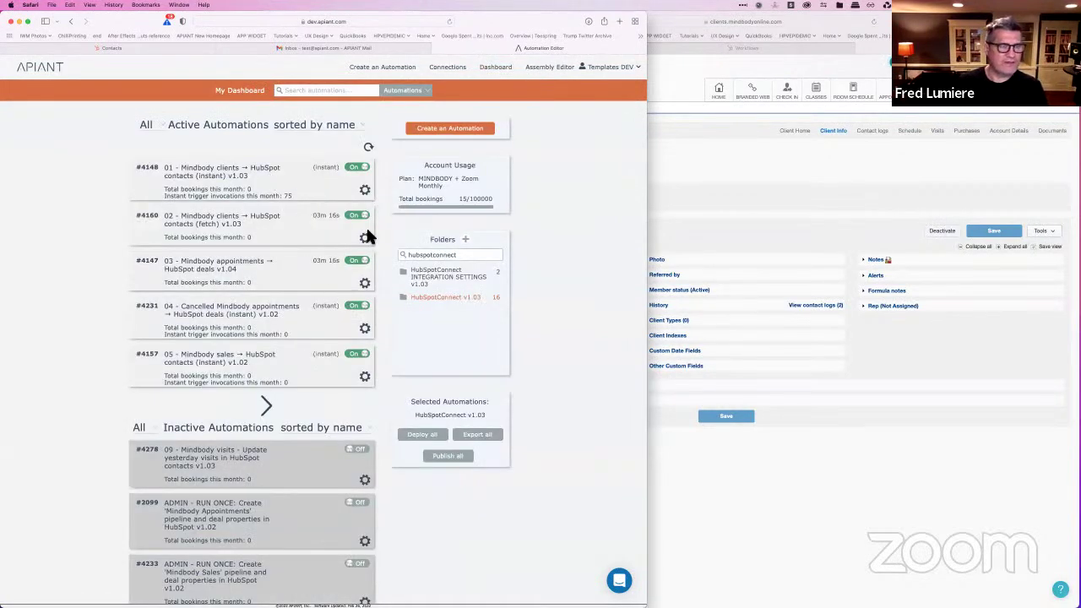
left_click(222, 191)
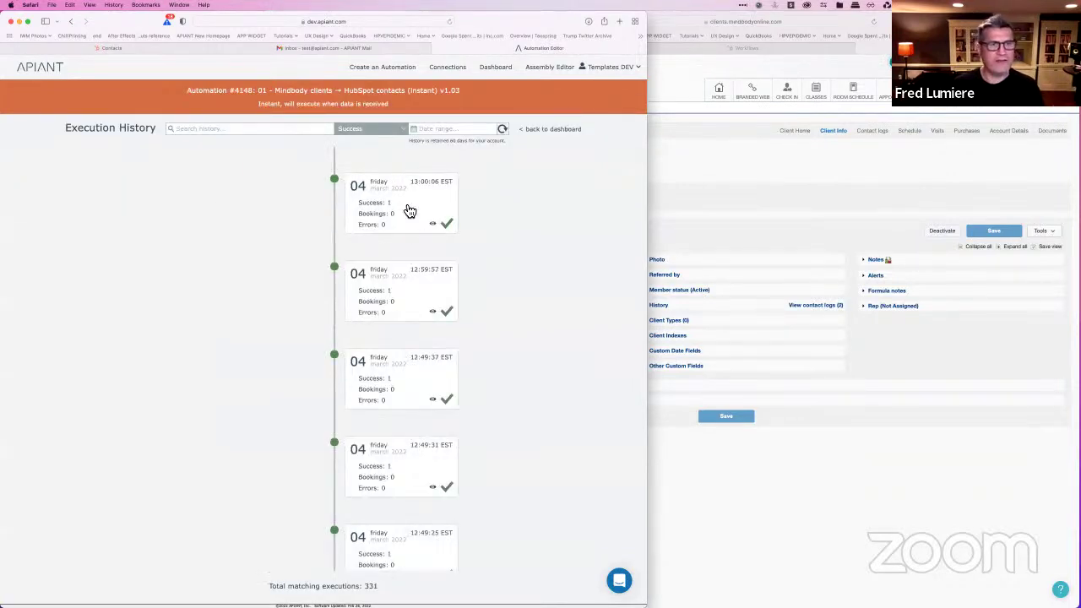
left_click(394, 207)
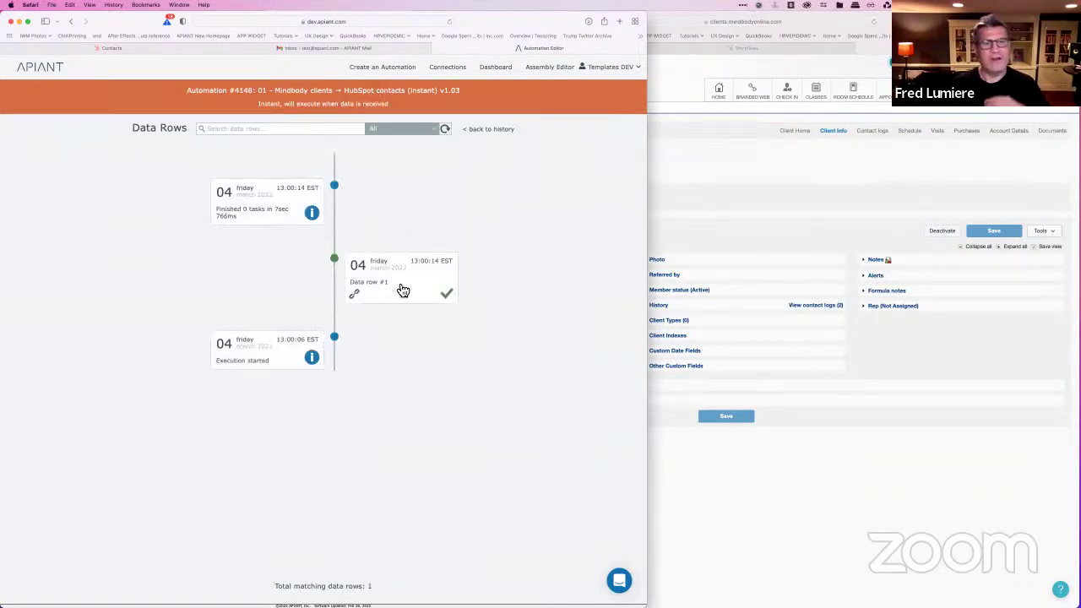
left_click(372, 282)
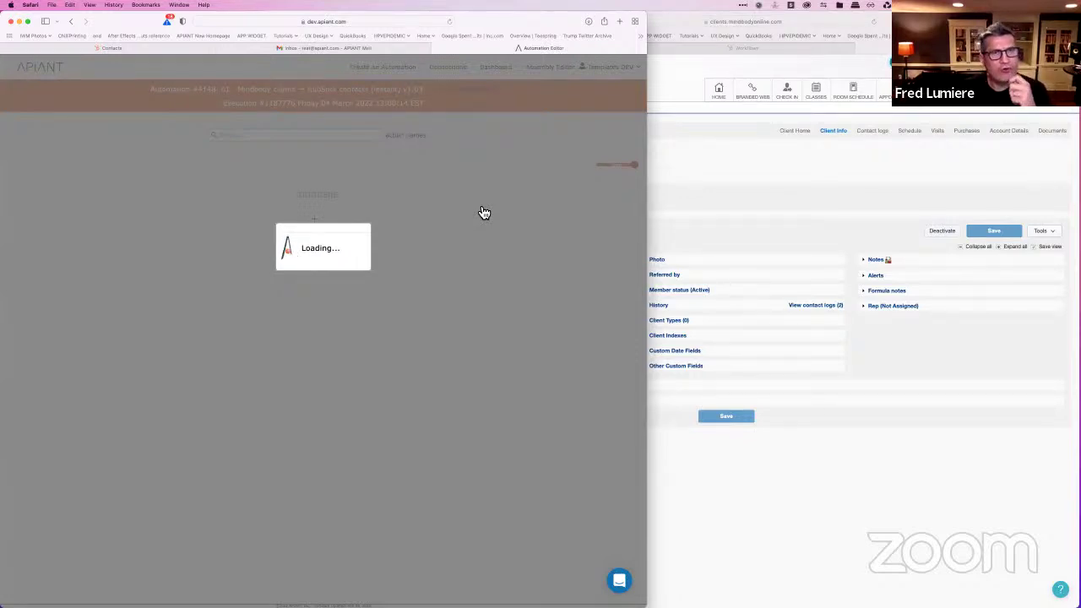
left_click(191, 47)
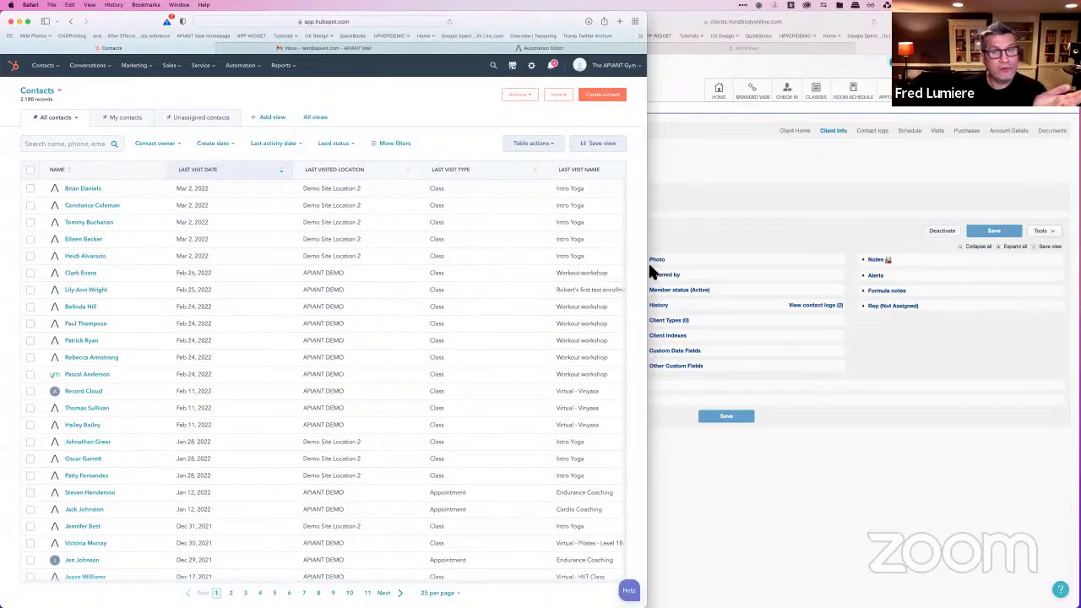
Step: Widen the window and move the Last Modified Date column left of Number of Visits at Site
left_click_drag(651, 271, 1048, 272)
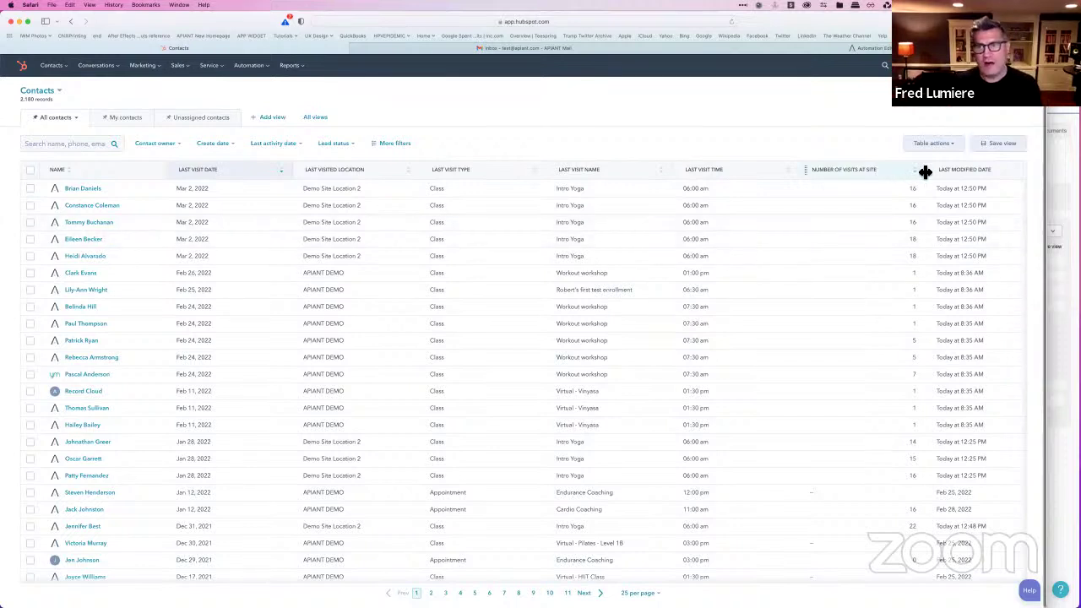
left_click_drag(929, 170, 898, 179)
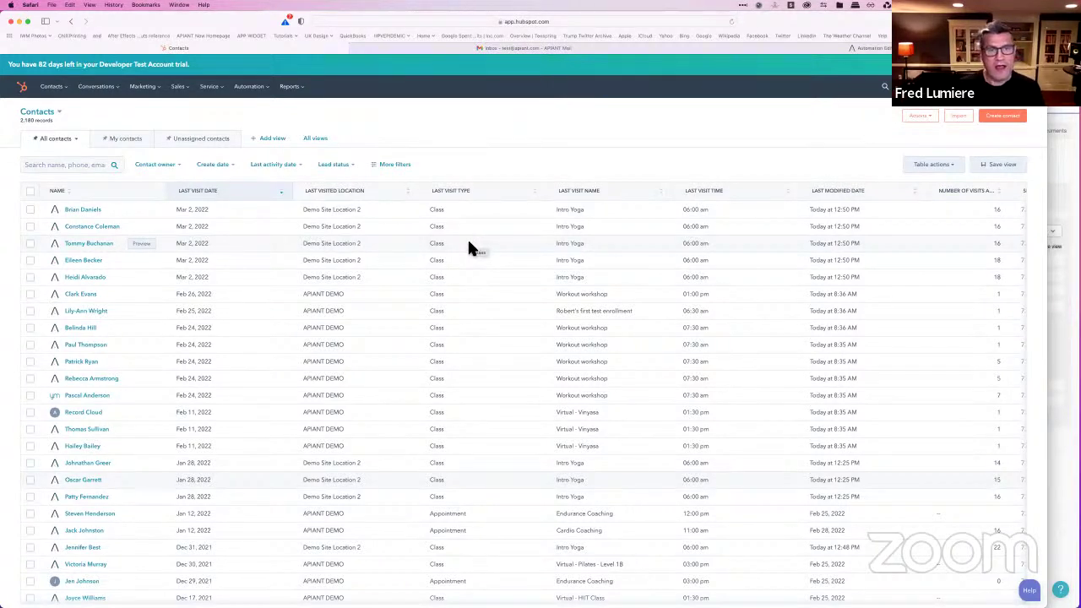
scroll(448, 288, "right", 2)
scroll(448, 291, "right", 4)
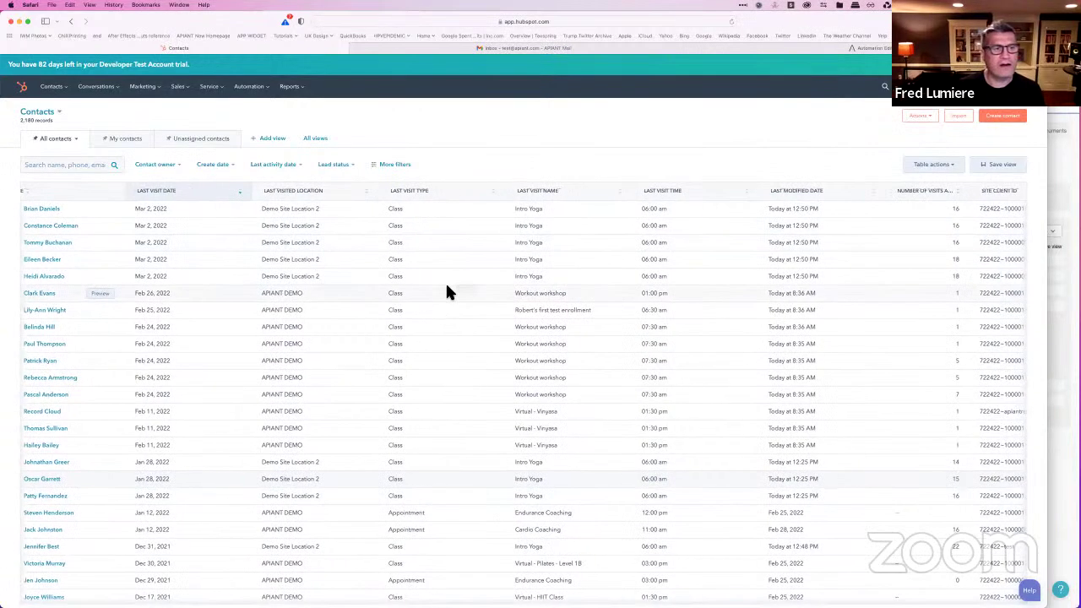
scroll(448, 291, "left", 5)
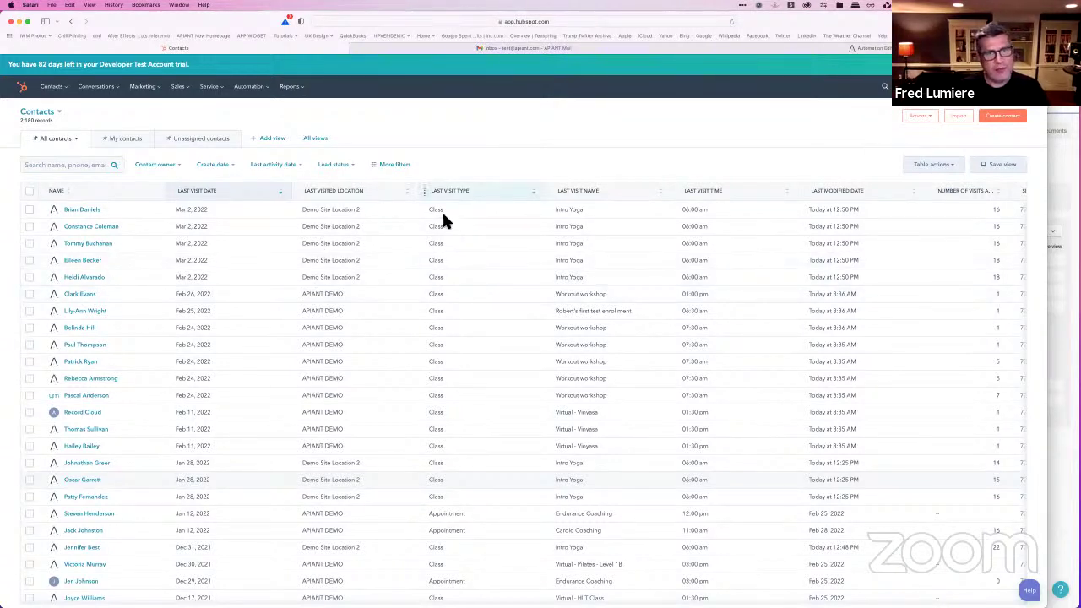
Step: Browse the contacts table and open the top contact's record in a background tab
scroll(472, 480, "down", 1)
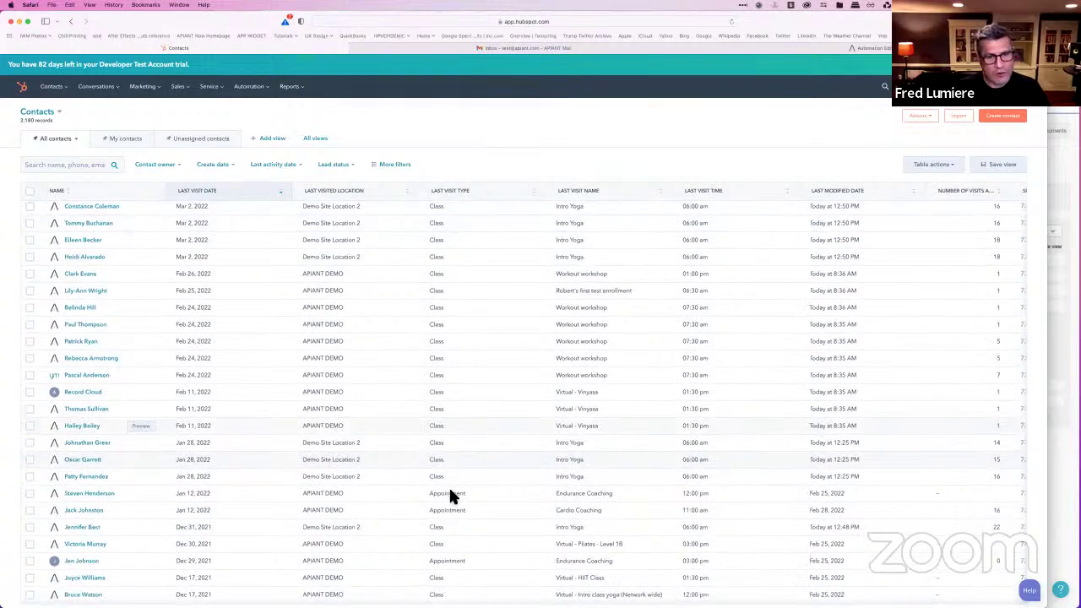
scroll(451, 495, "up", 1)
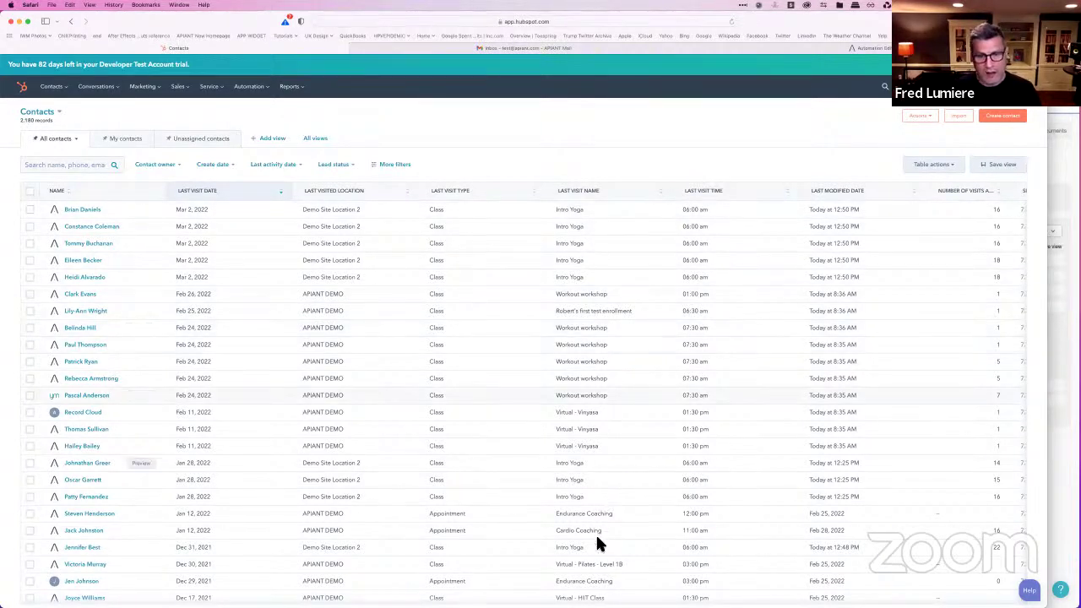
scroll(594, 342, "down", 1)
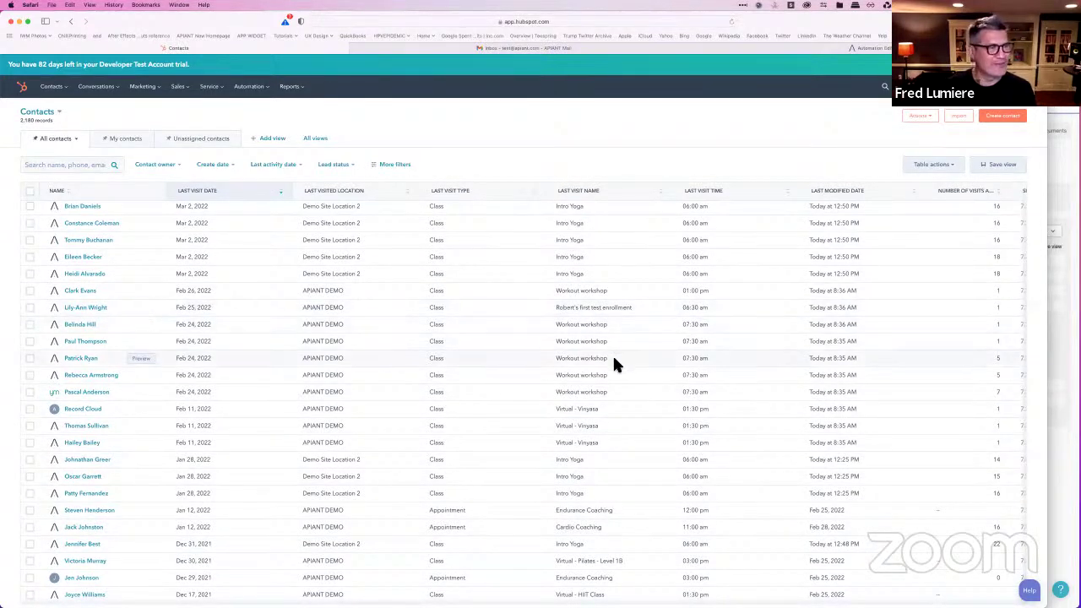
scroll(614, 360, "up", 1)
scroll(614, 359, "down", 1)
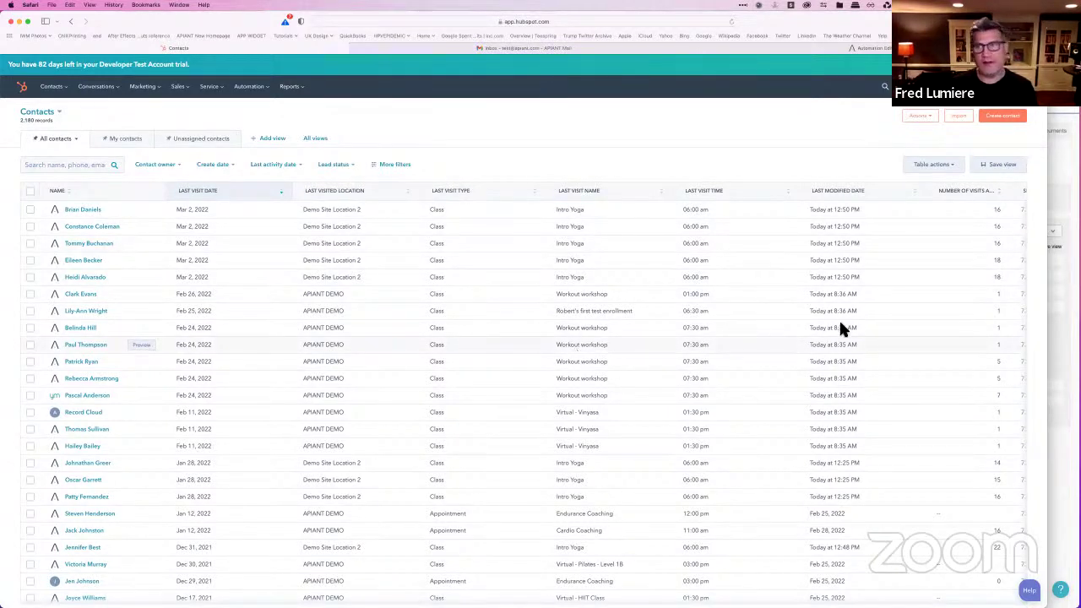
scroll(825, 310, "right", 5)
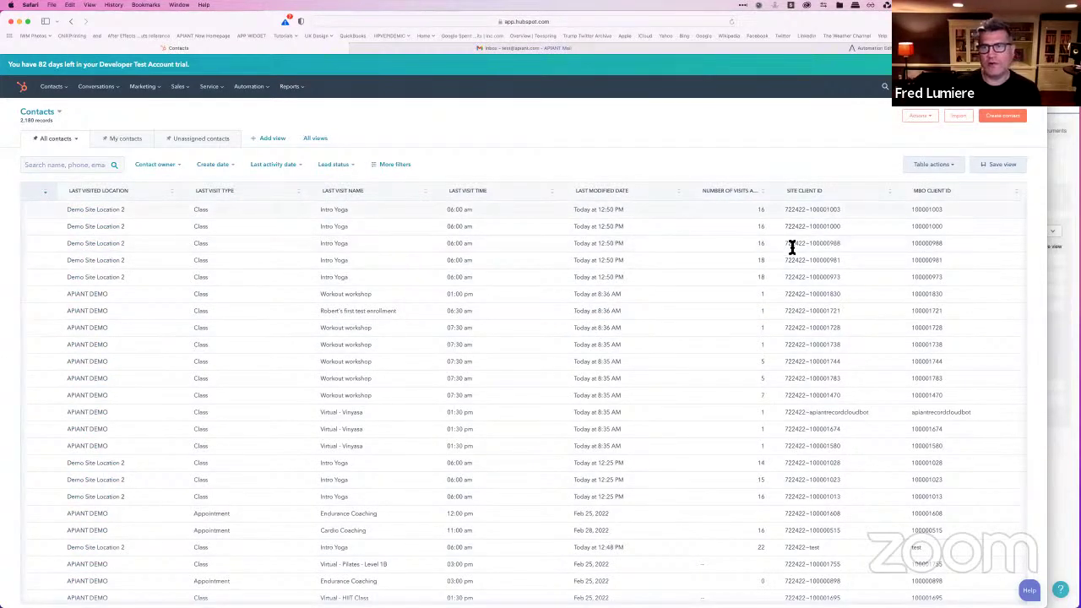
scroll(859, 227, "left", 5)
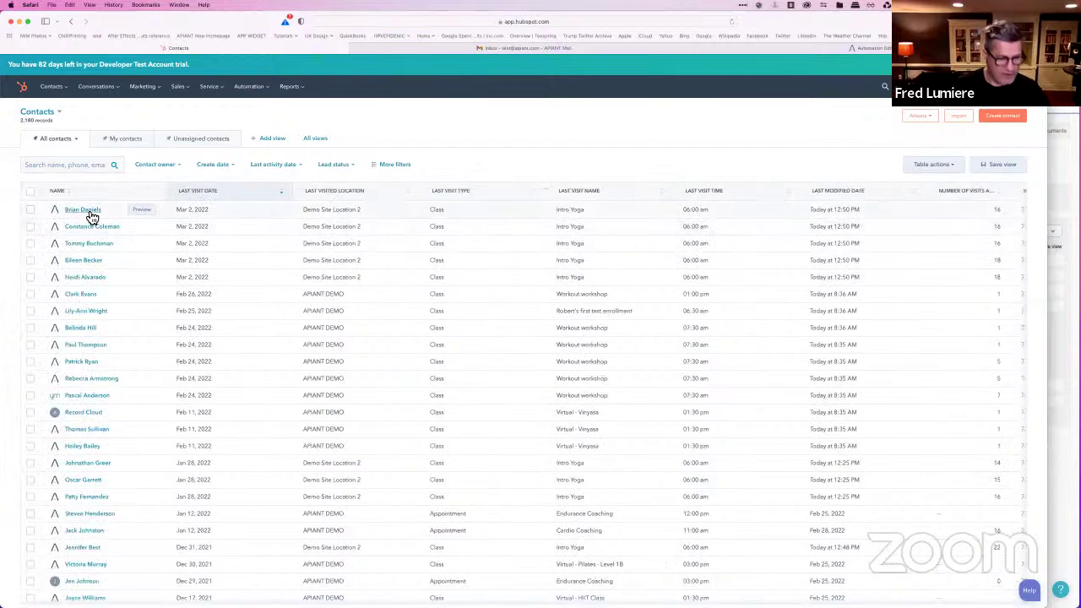
left_click(91, 213, "super")
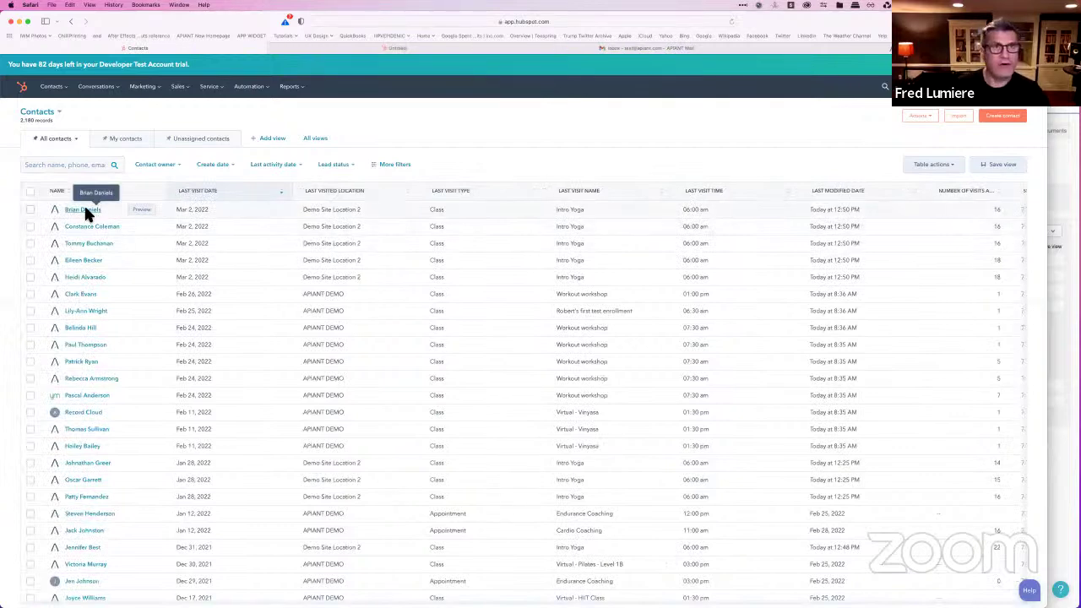
Step: On the contact's record, collapse About this contact and expand MINDBODY Visits to show Intro Yoga at Demo Site Location 2
left_click(357, 49)
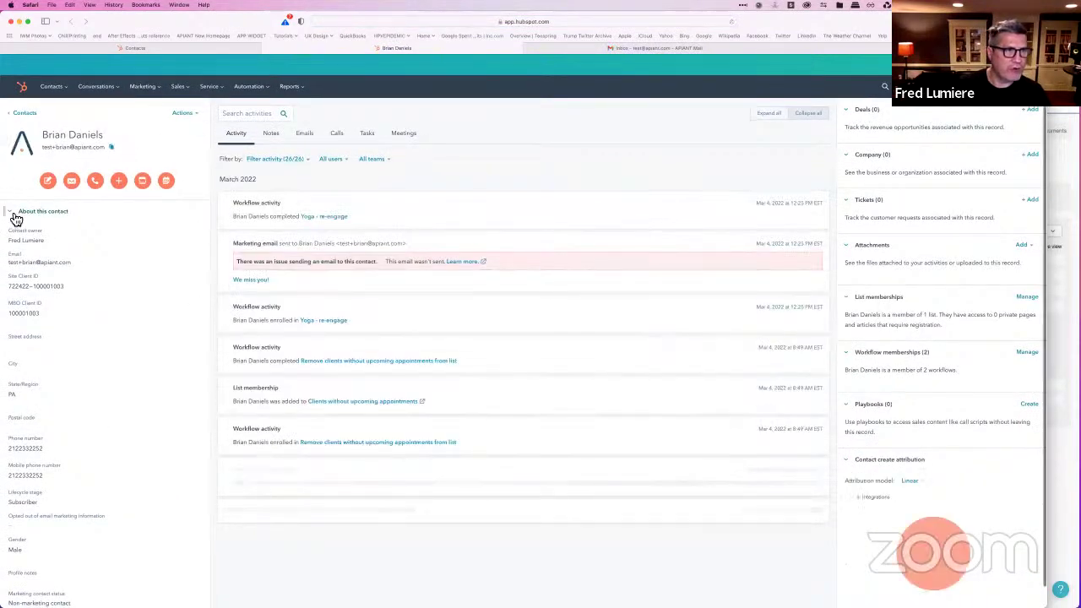
left_click(17, 214)
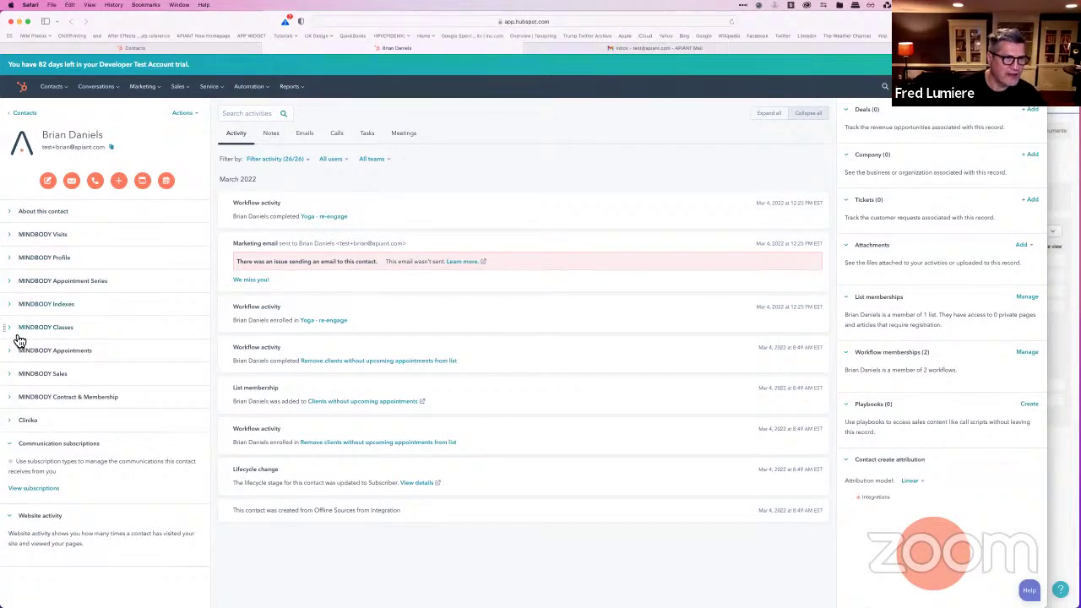
left_click(15, 377)
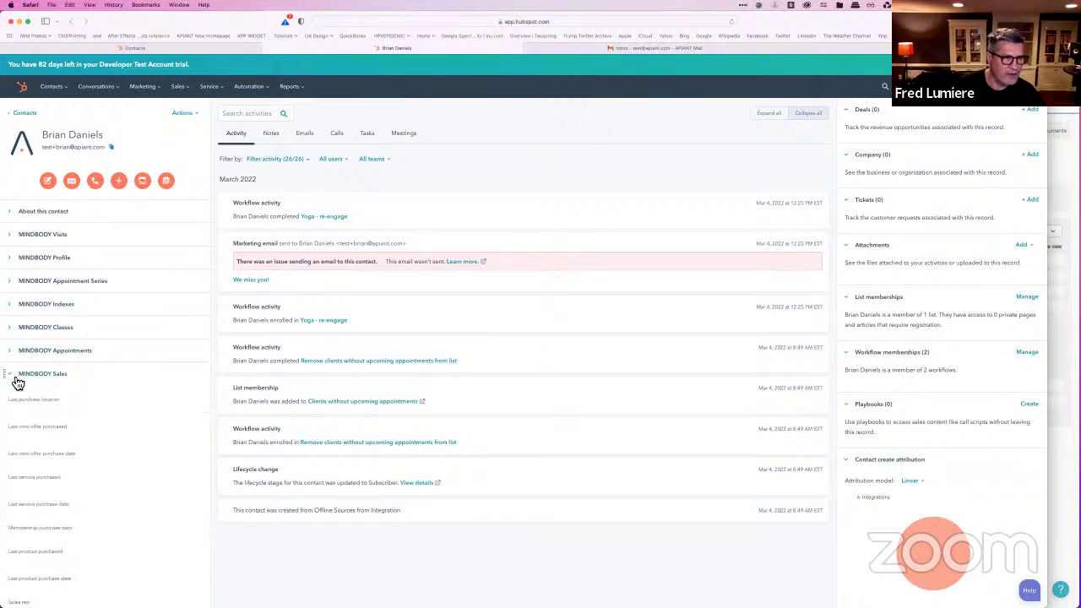
left_click(105, 373)
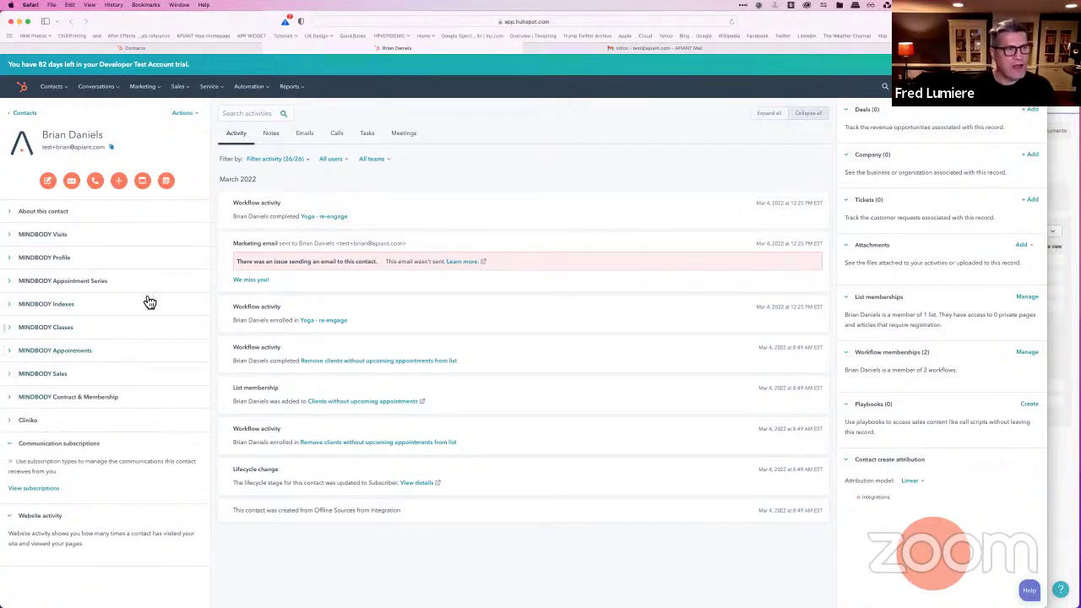
left_click(15, 242)
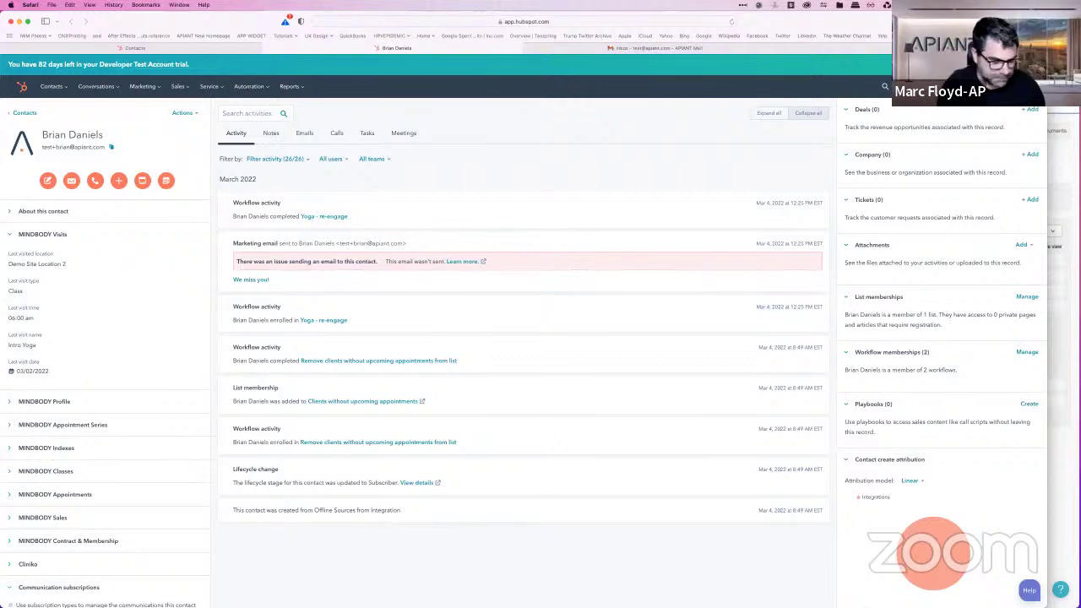
left_click_drag(1047, 10, 855, 10)
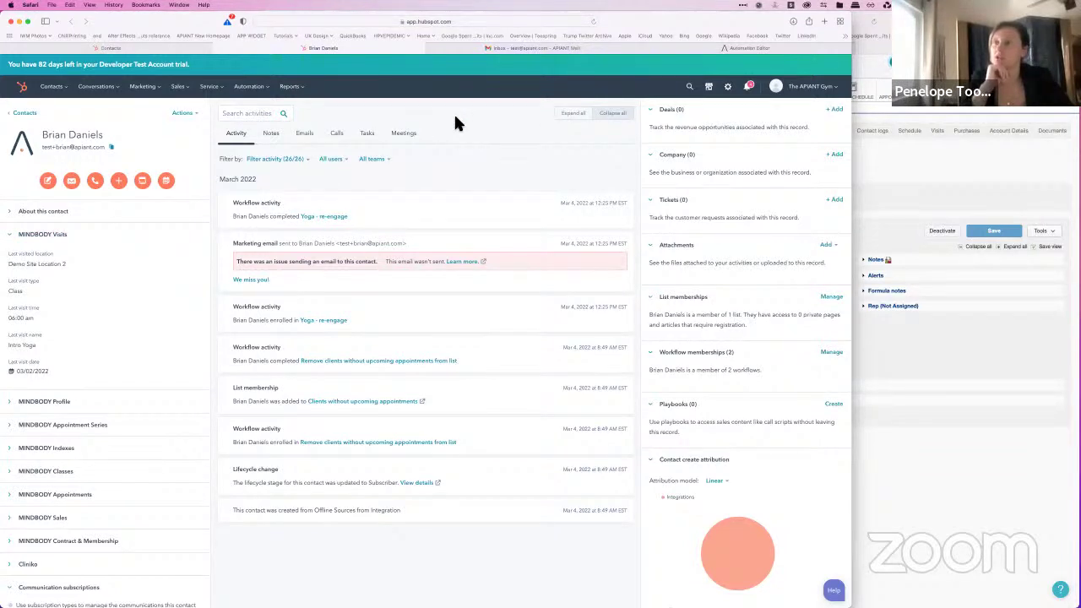
Step: From Automation > Workflows, create a blank contact-based workflow
left_click(256, 89)
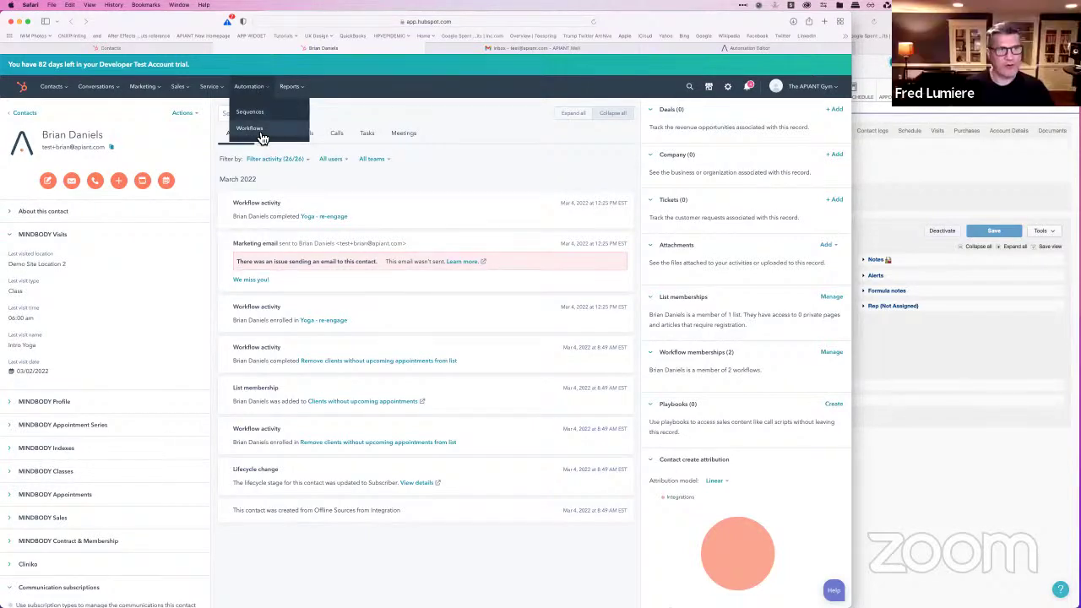
left_click(257, 133)
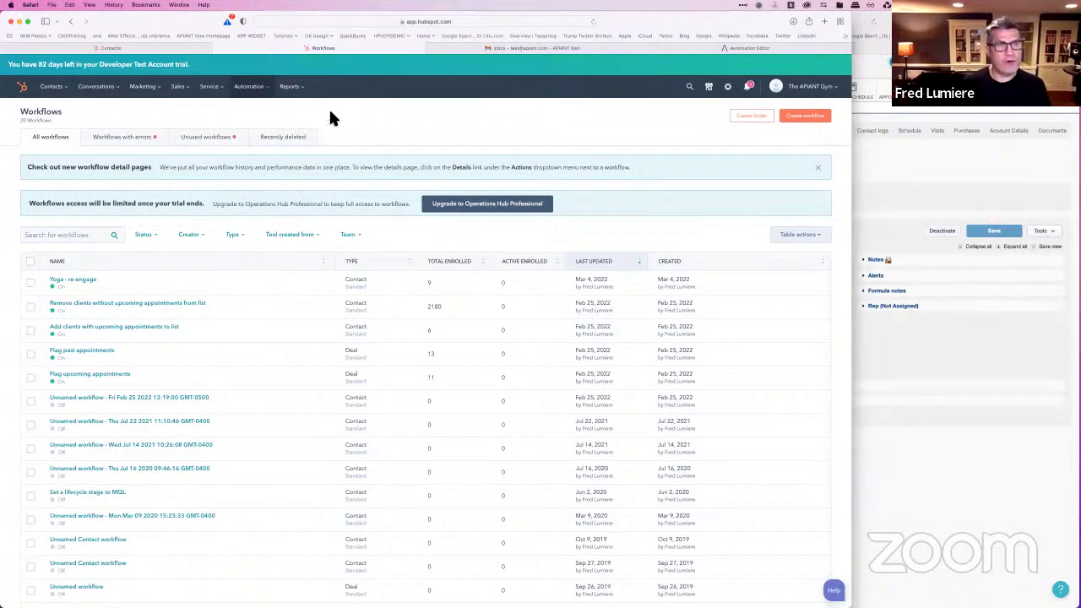
left_click(805, 118)
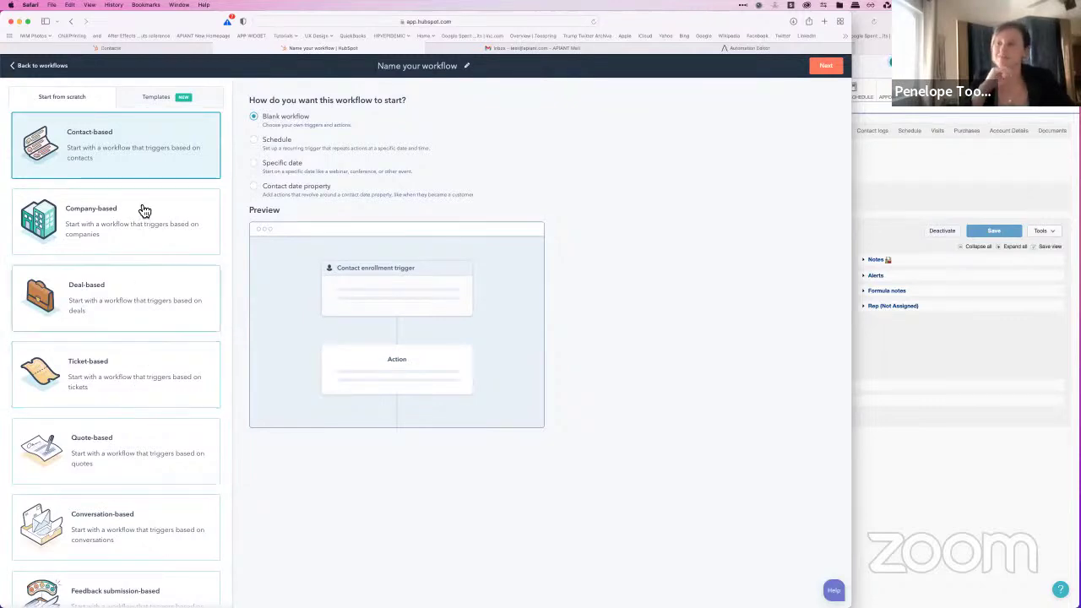
left_click(832, 67)
left_click_drag(852, 128, 747, 135)
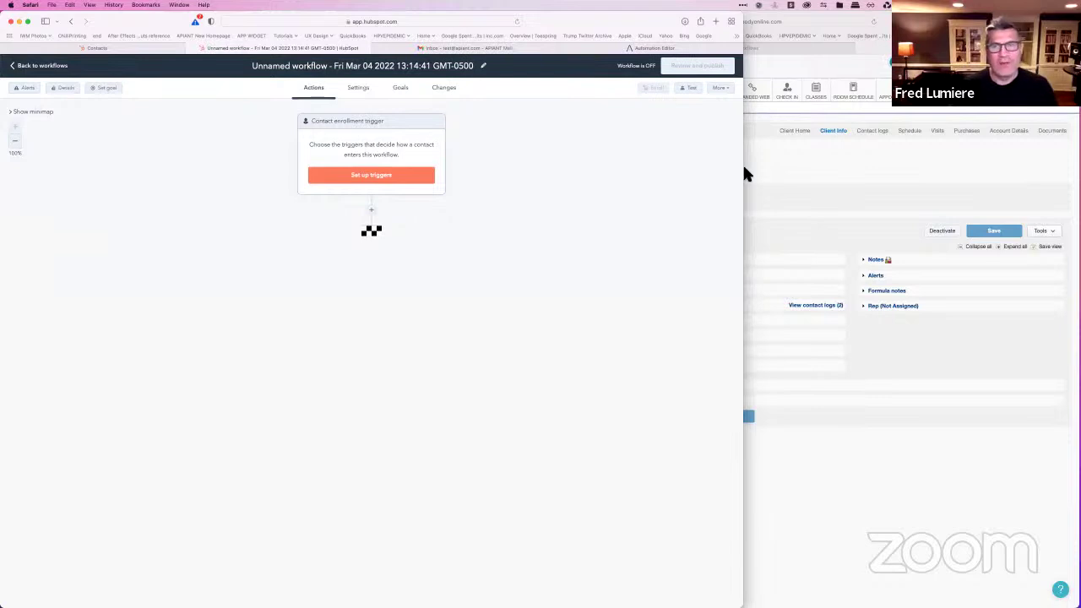
left_click_drag(748, 173, 767, 172)
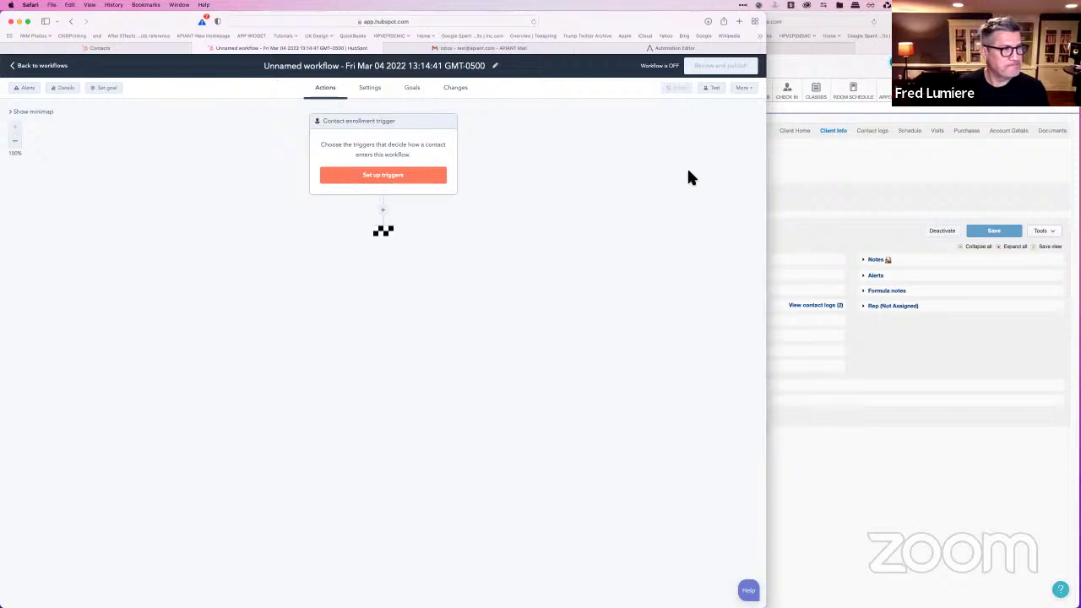
Step: Add the enrollment trigger 'Last visit date is known' from Contact properties
left_click(409, 181)
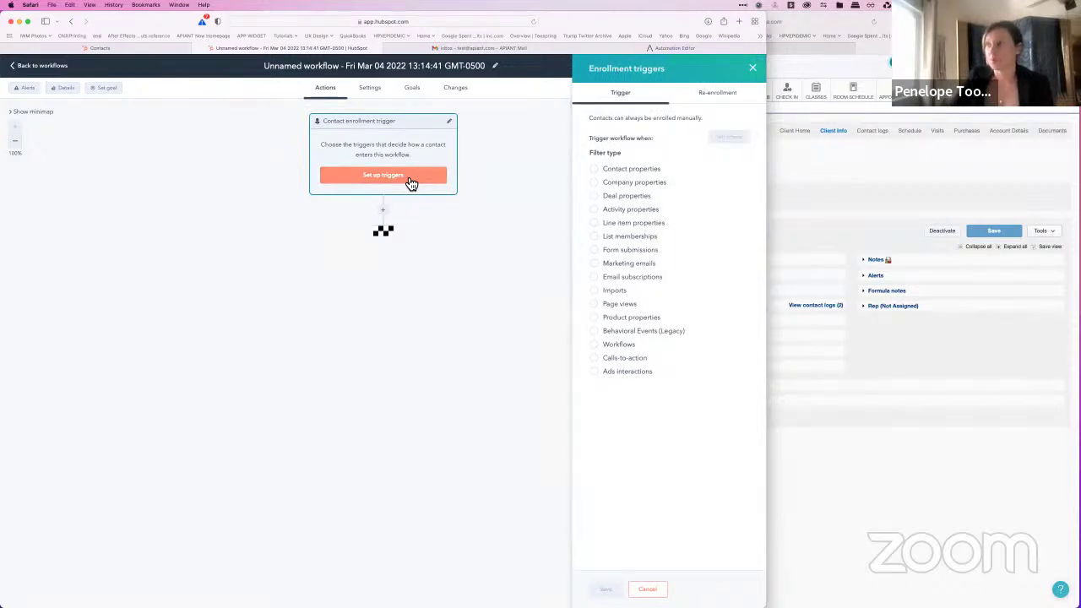
left_click(595, 172)
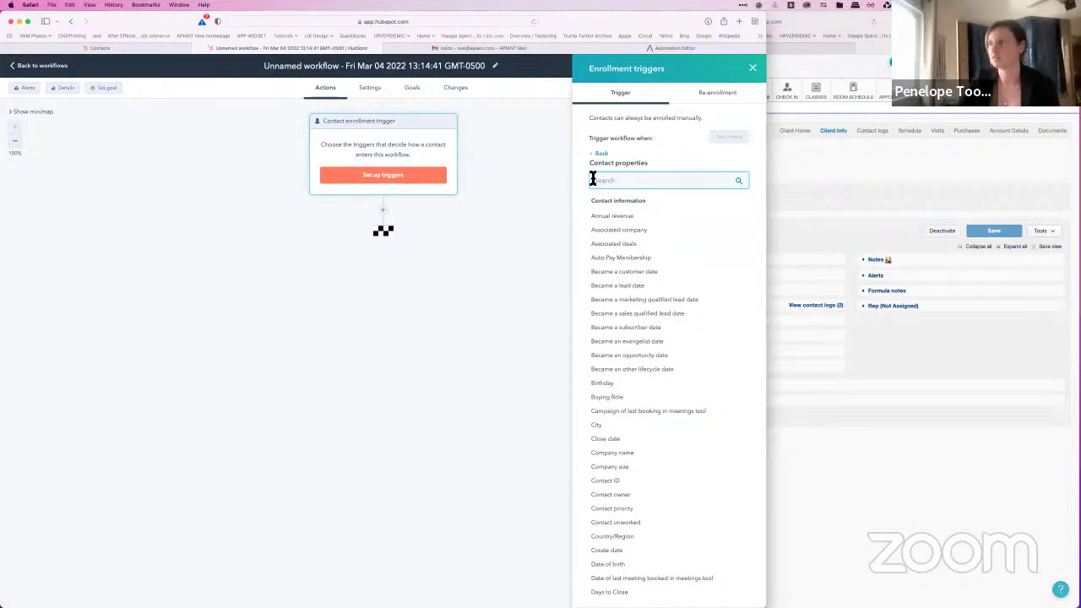
type("last")
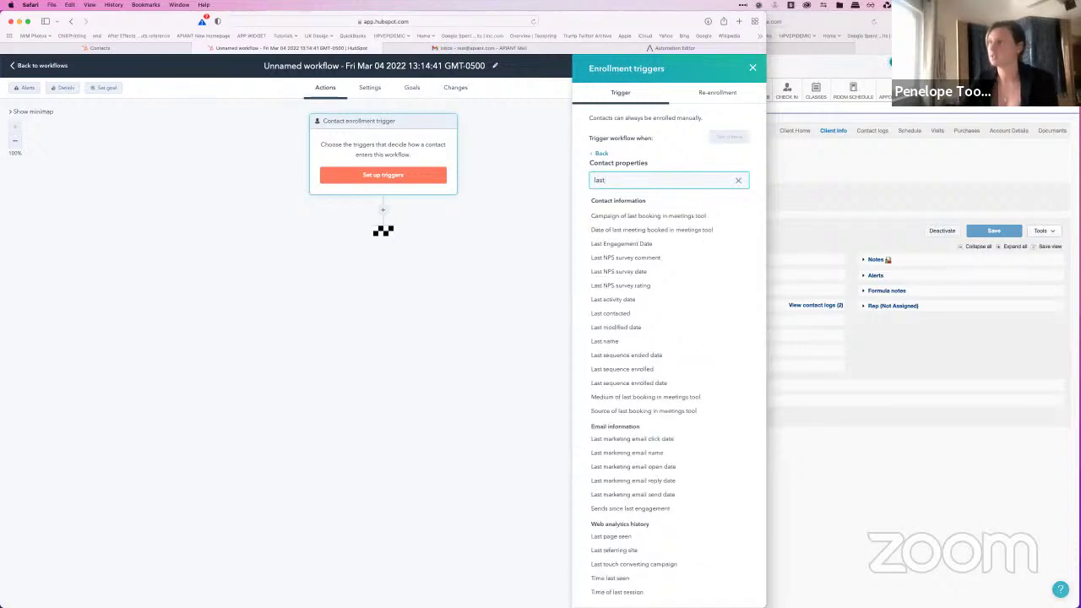
type(" visit")
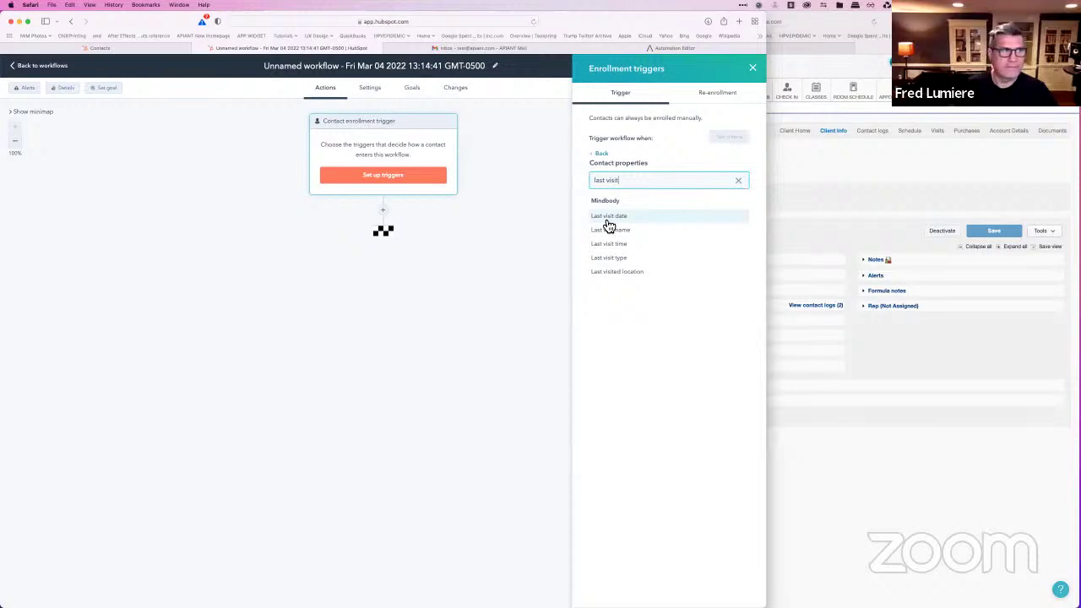
left_click(606, 222)
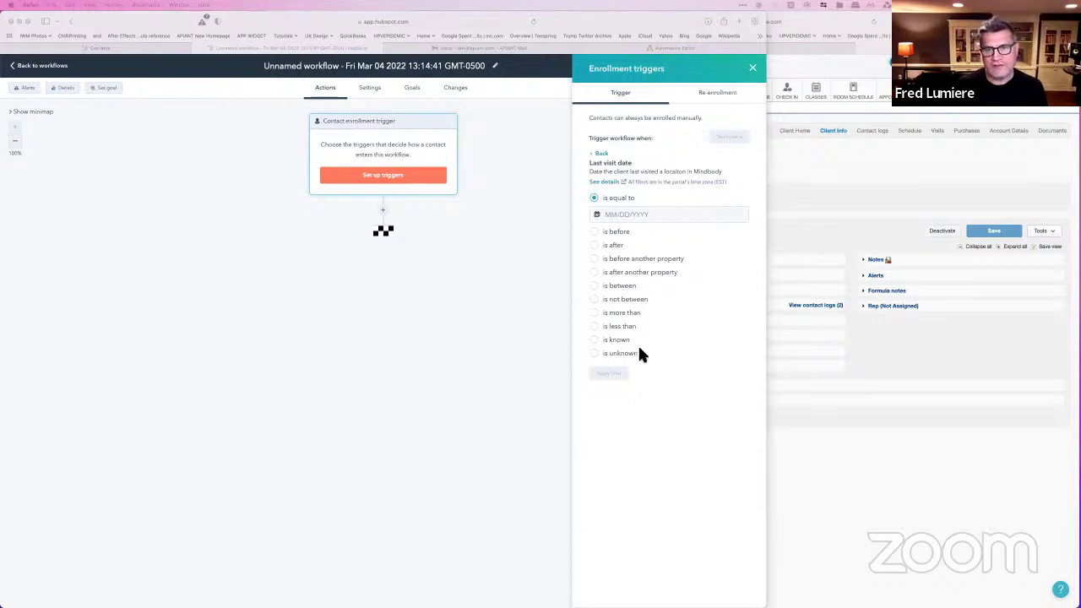
left_click(596, 342)
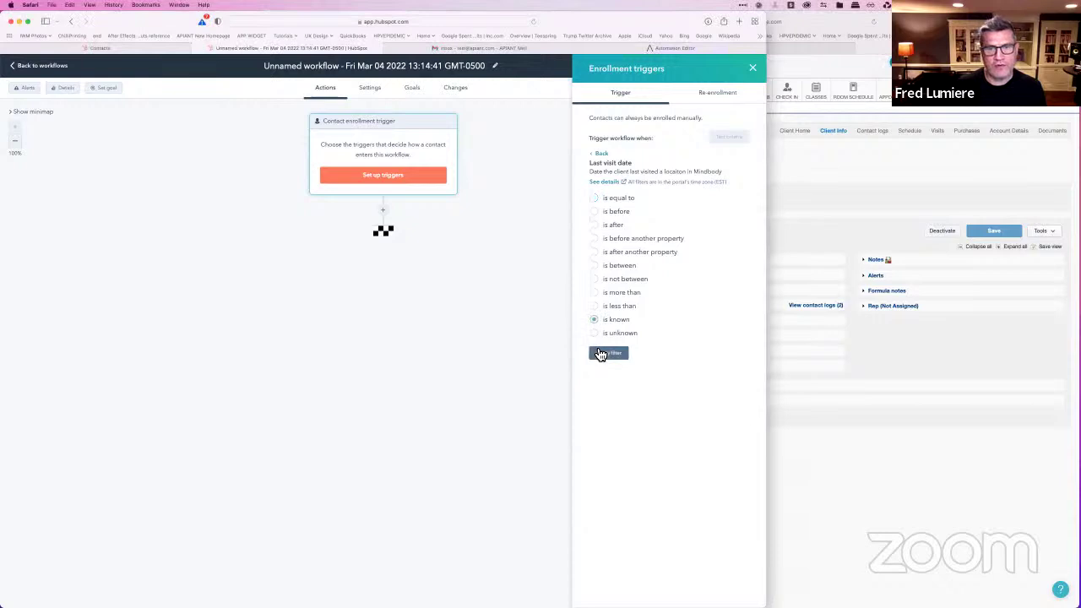
left_click(609, 355)
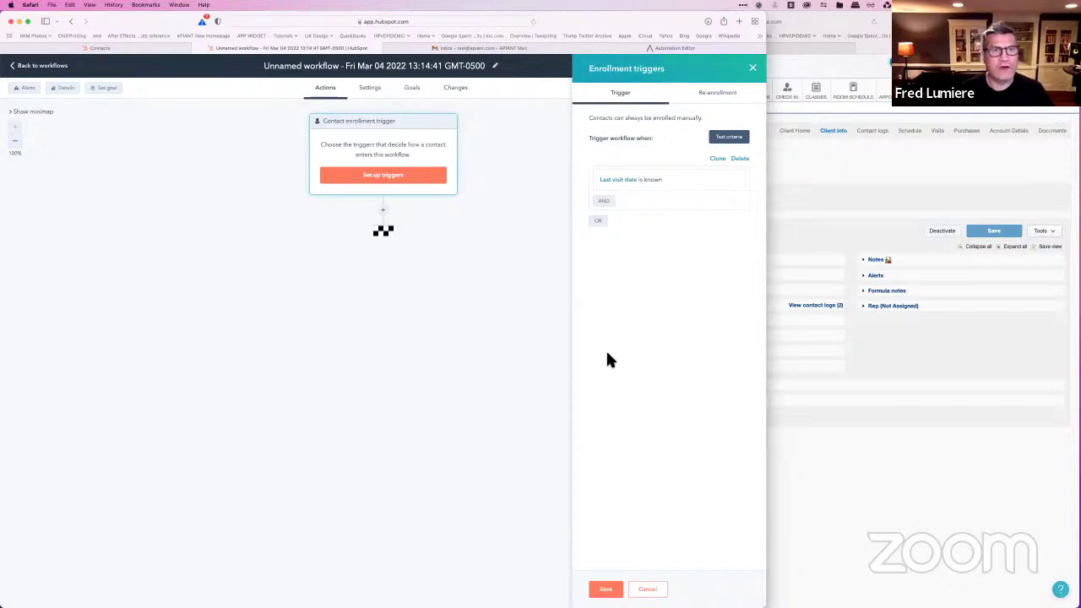
left_click(493, 71)
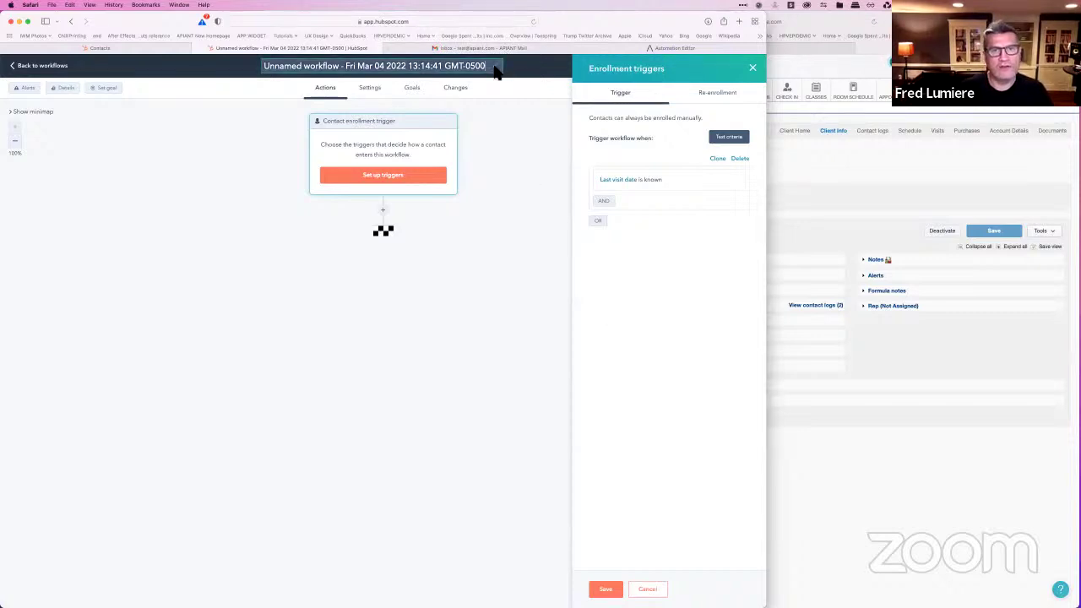
Step: Replace the workflow title with 'Yoga clients re-engage'
triple_click(296, 68)
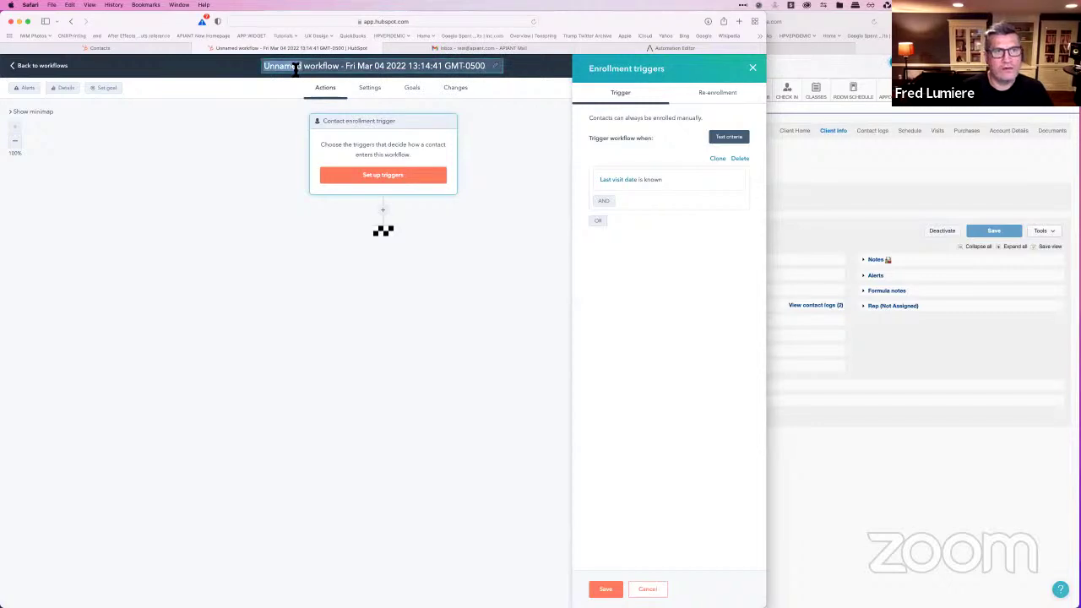
key("BackSpace")
type("Yo")
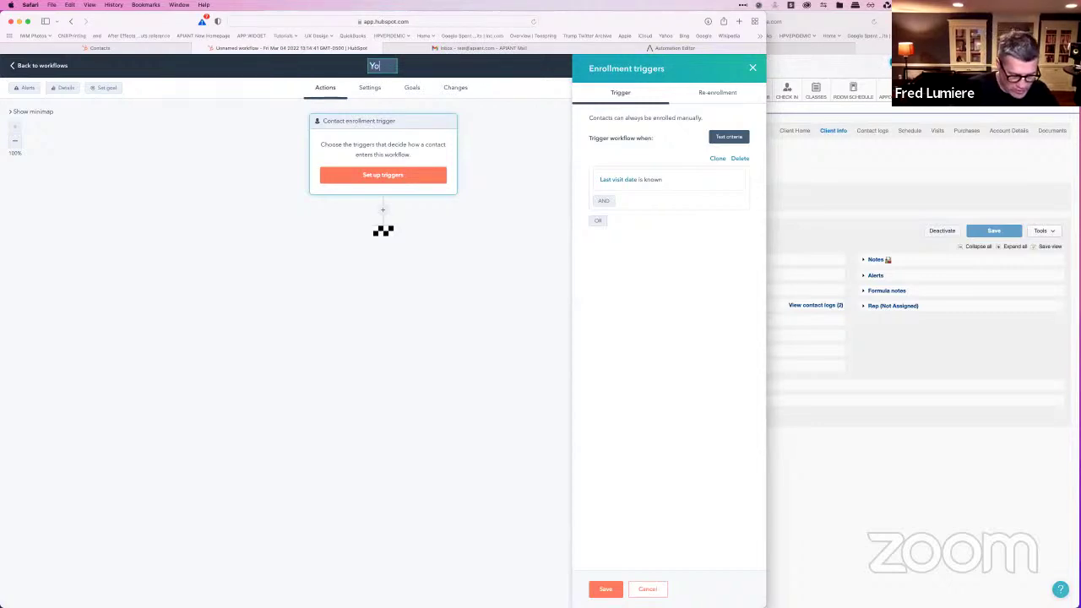
type("ga cli")
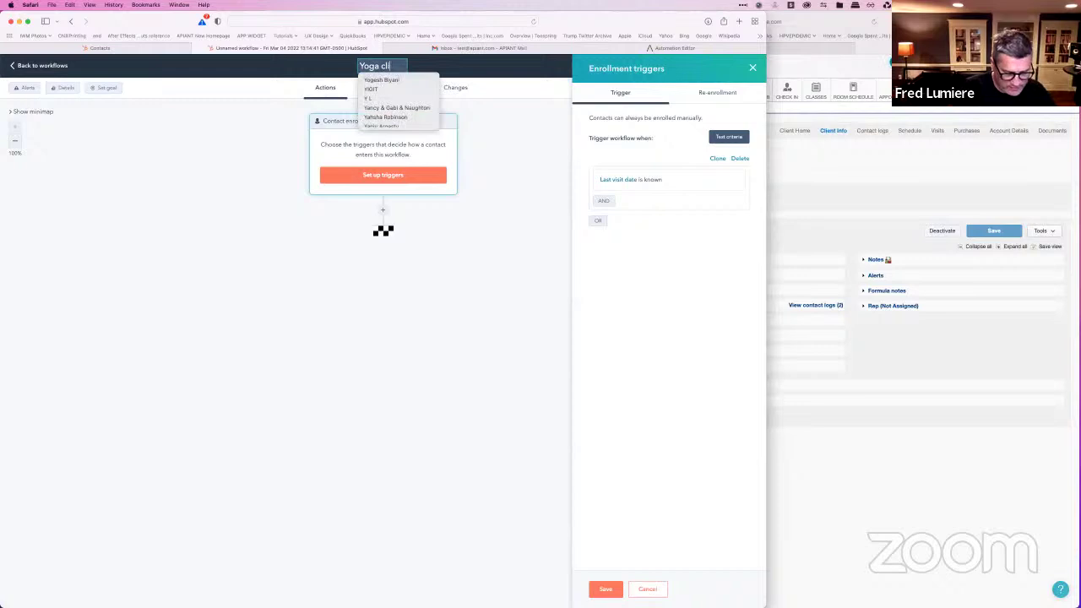
type("ents reen")
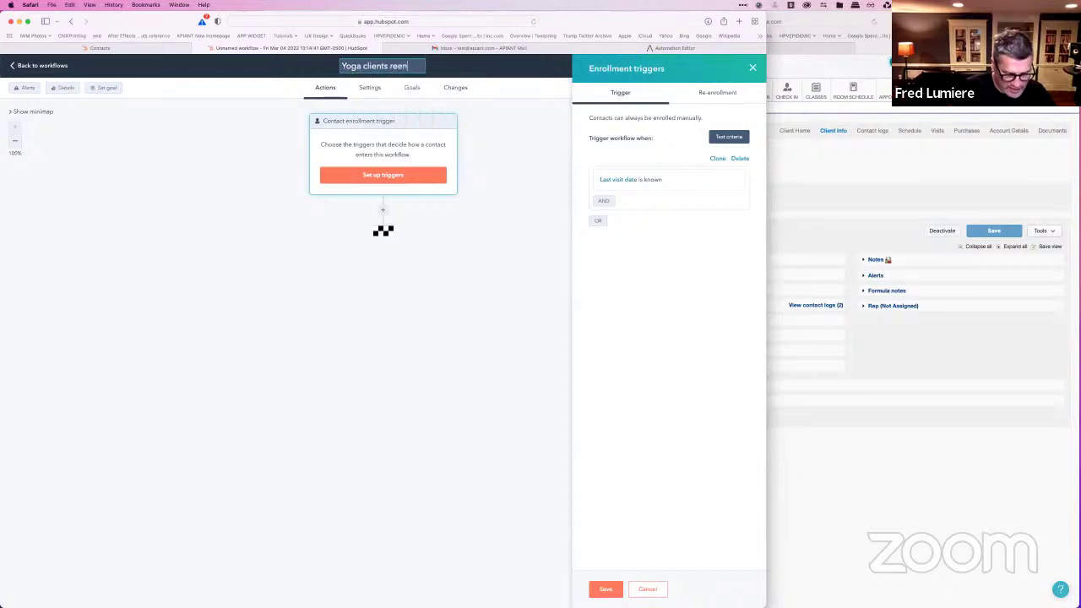
type("gae")
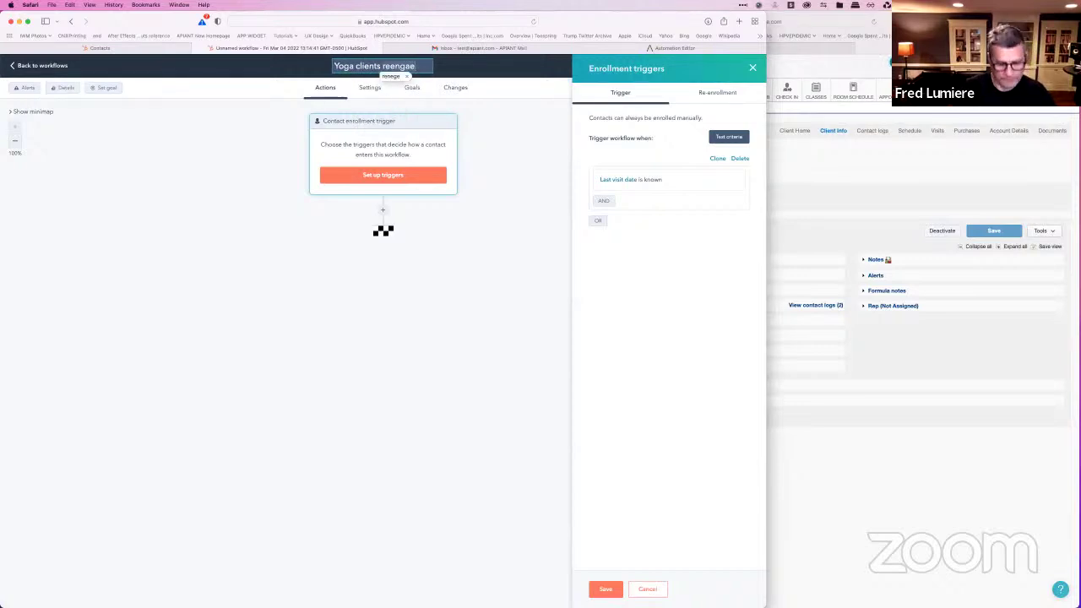
key("BackSpace")
key("BackSpace")
key("BackSpace")
key("BackSpace")
key("BackSpace")
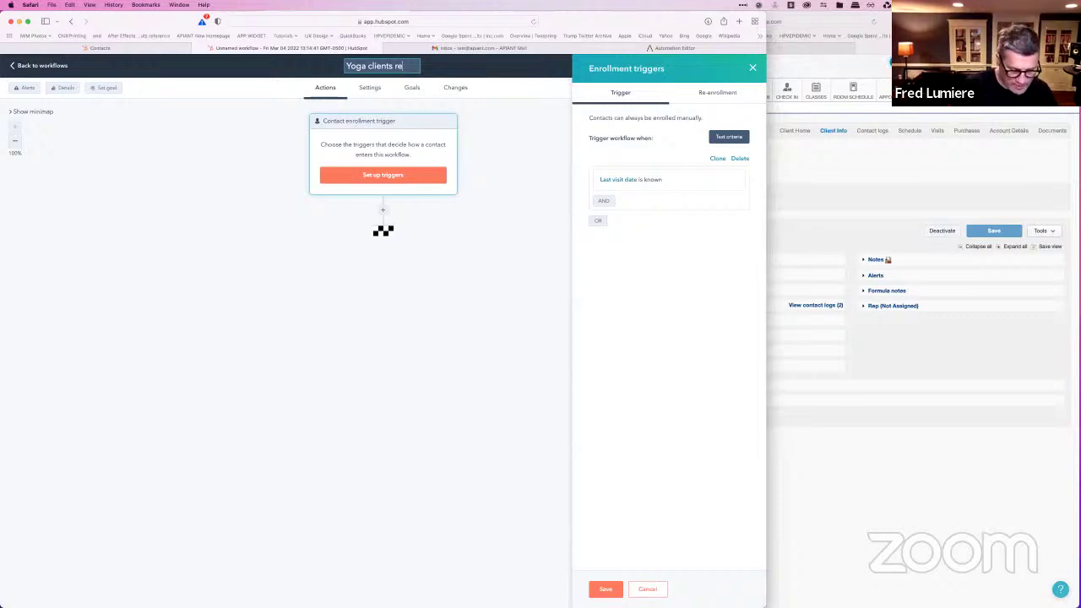
type("-engage")
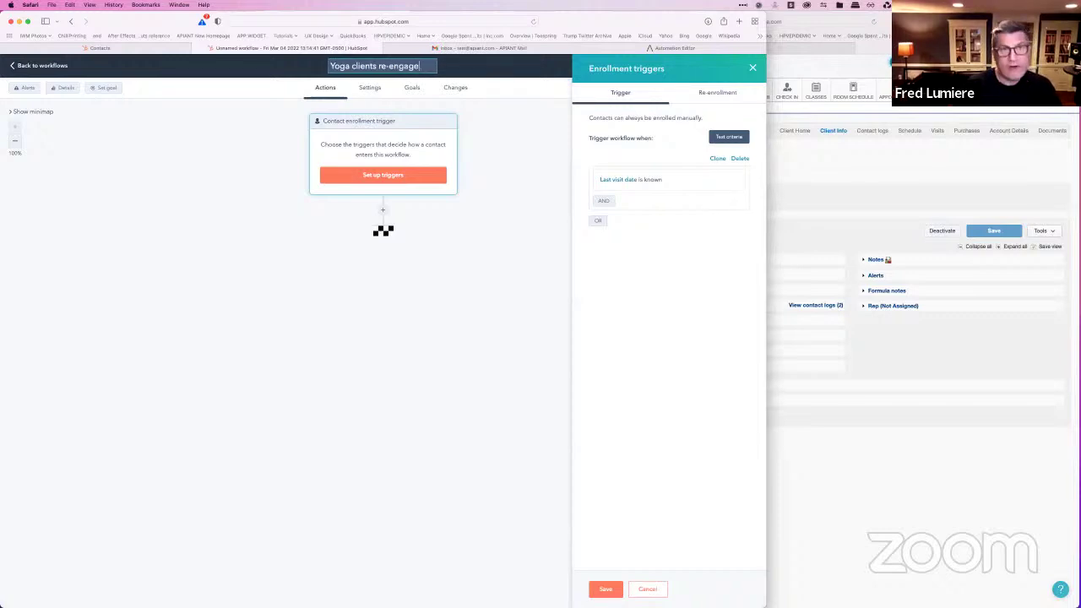
left_click(401, 297)
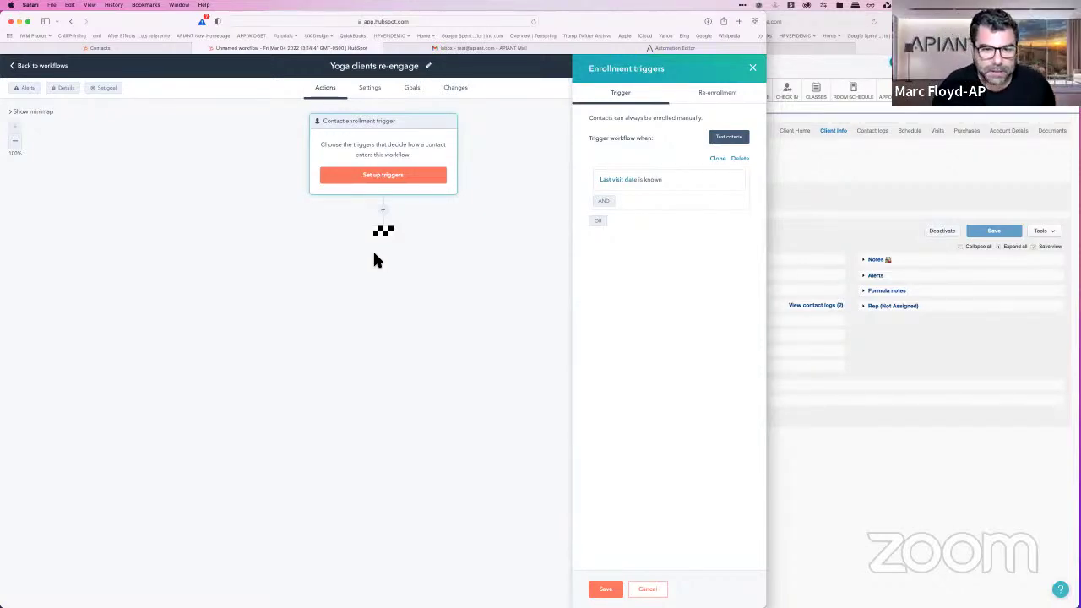
Step: Start an AND condition and pick the Last visit date contact property
left_click(605, 202)
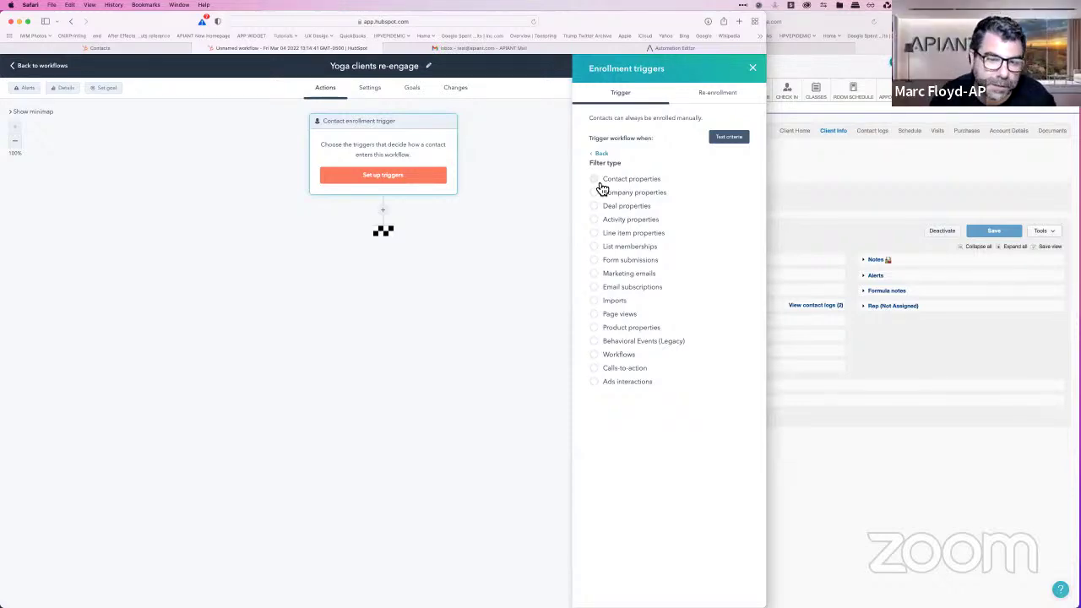
left_click(600, 180)
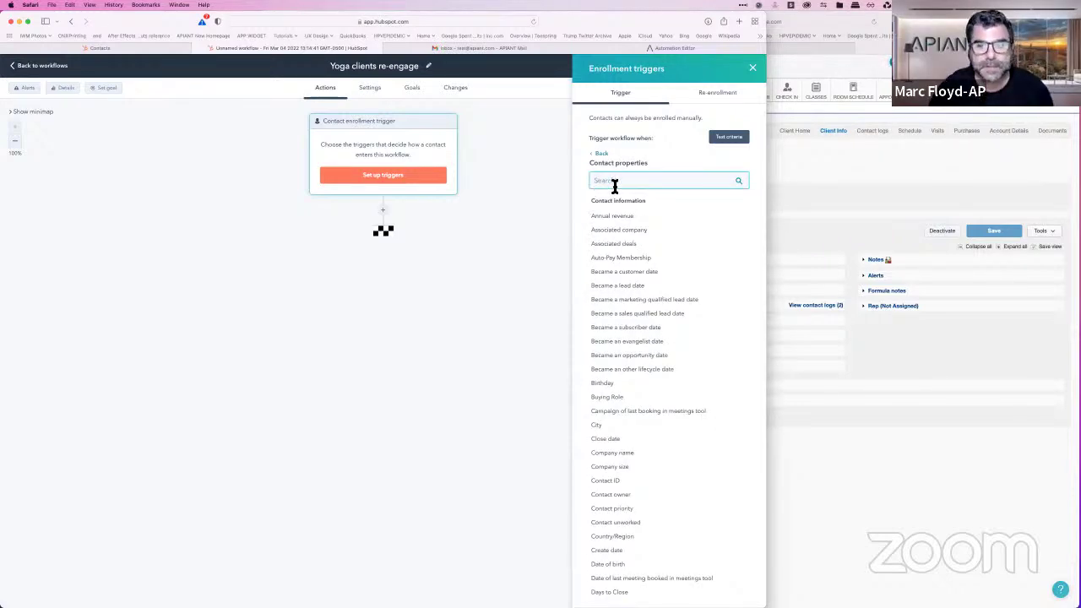
type("v")
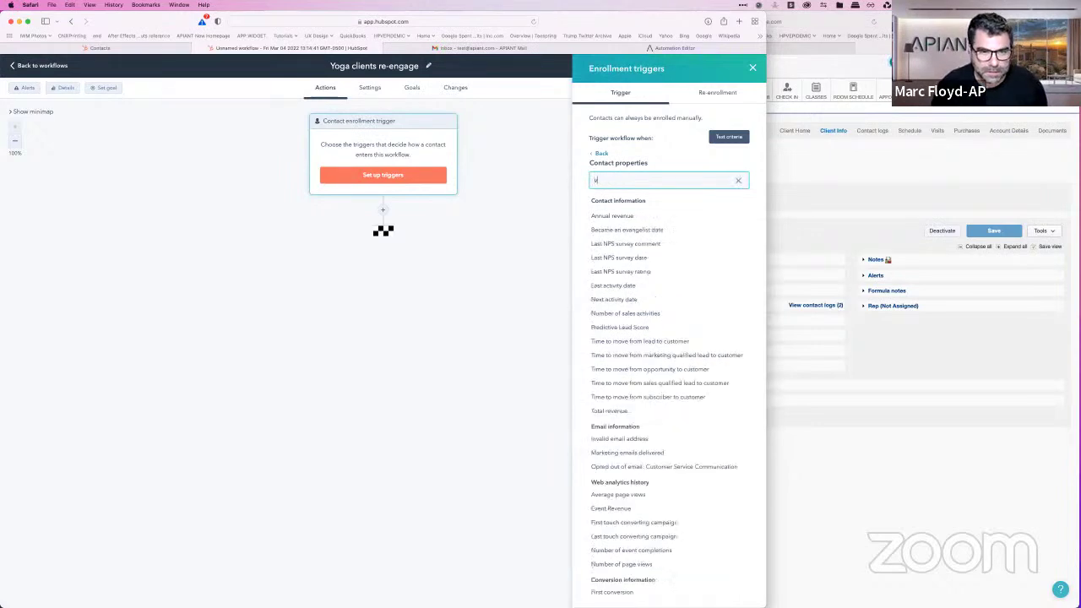
type("isit date")
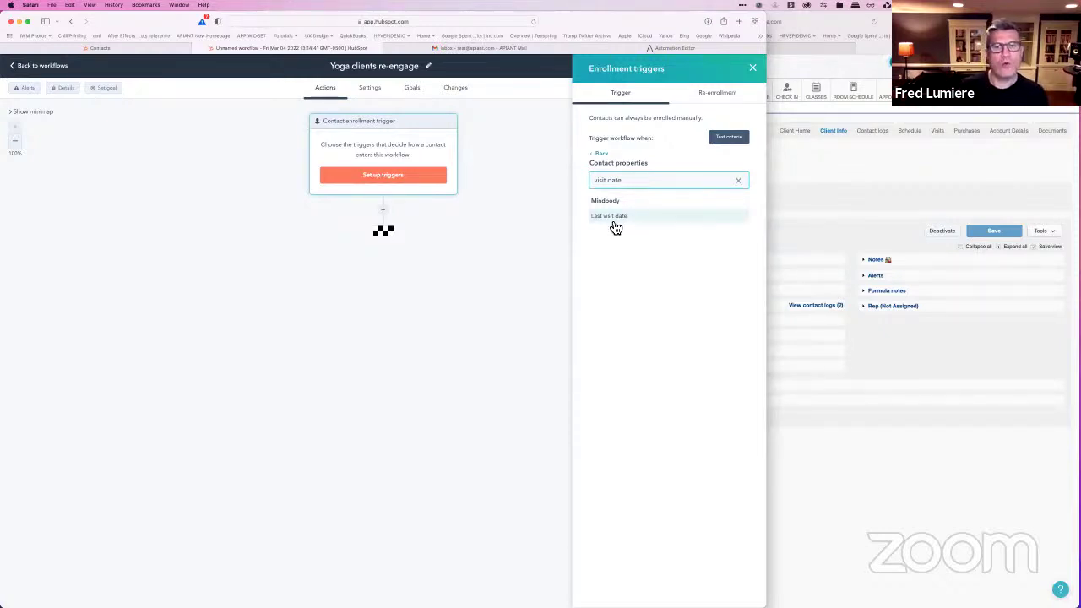
left_click(614, 221)
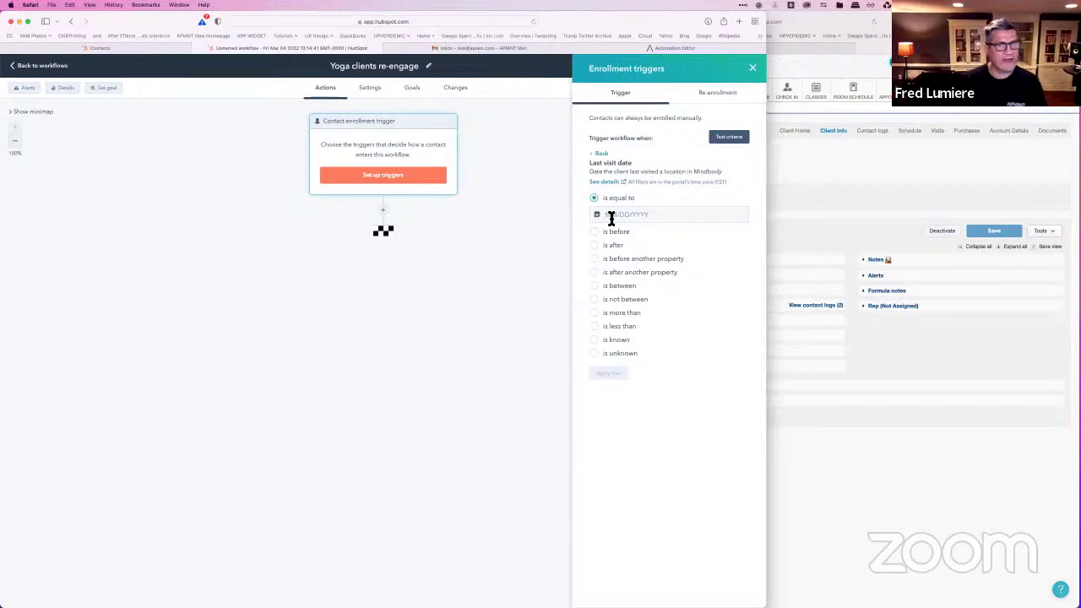
Step: Apply the condition Last visit date is more than 30 days ago
left_click(599, 314)
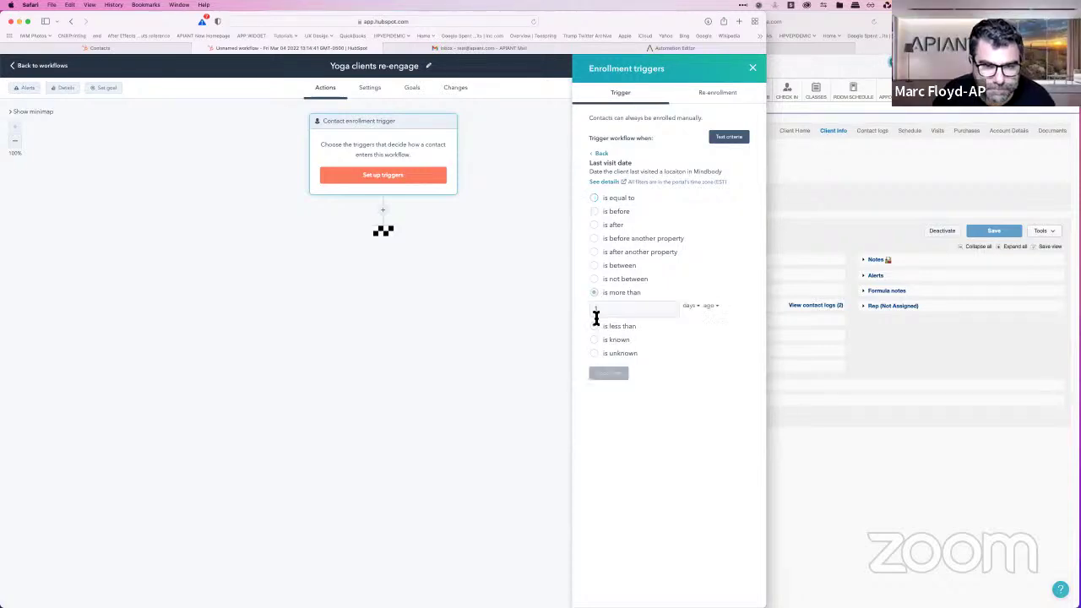
left_click(667, 311)
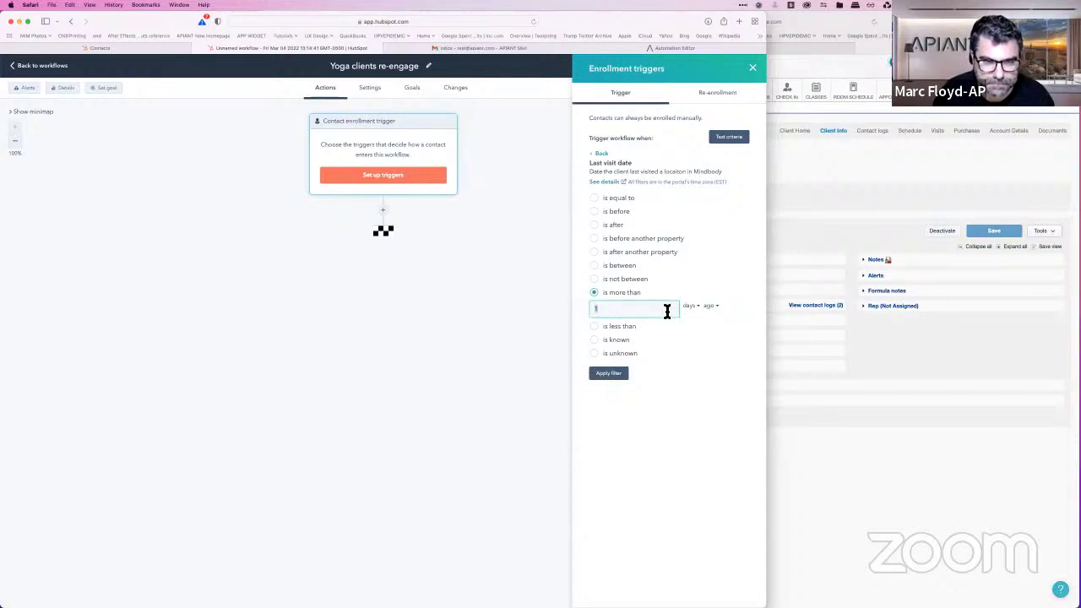
type("30")
left_click(615, 375)
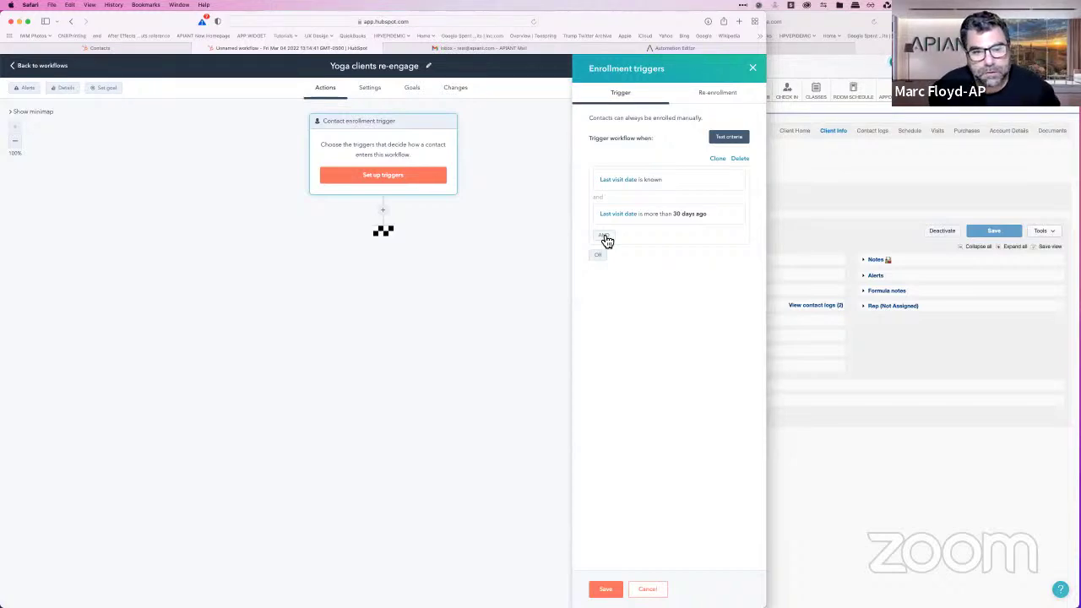
Step: Add a third AND condition on the Last visit name contact property
left_click(604, 236)
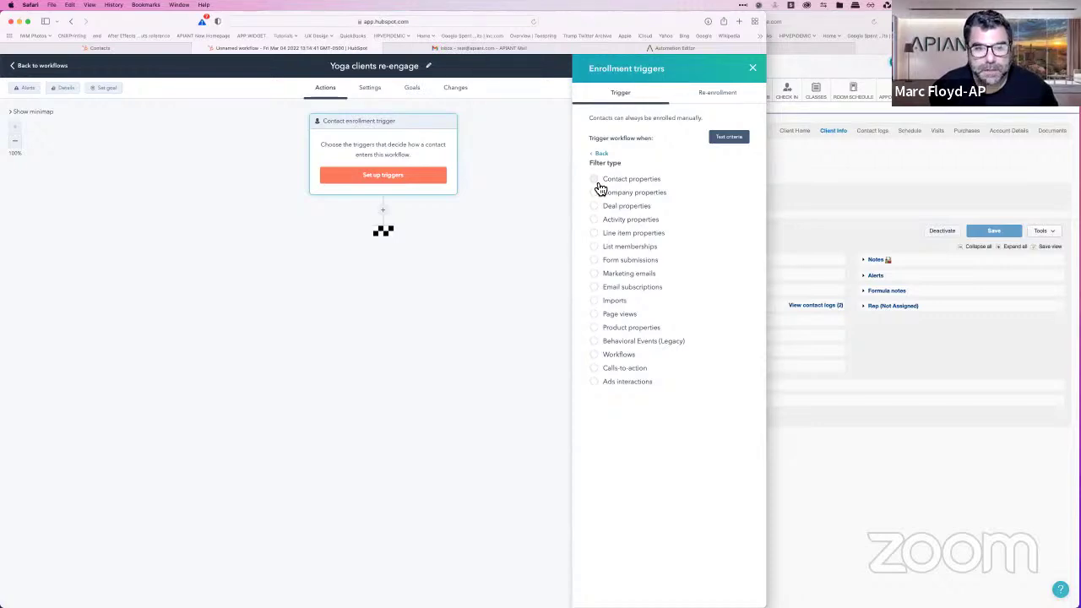
left_click(600, 184)
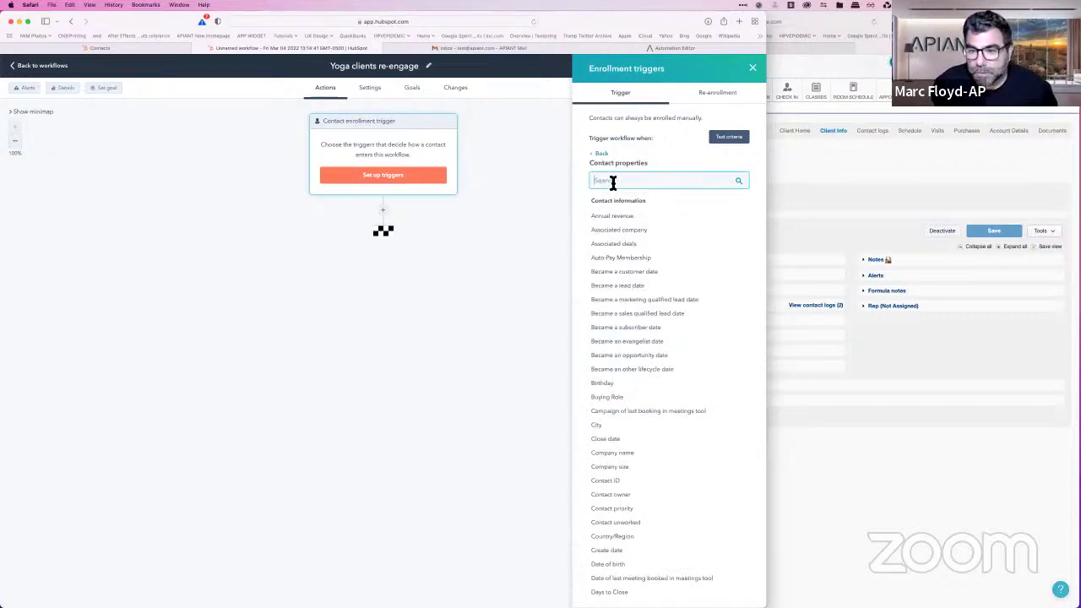
type("vis")
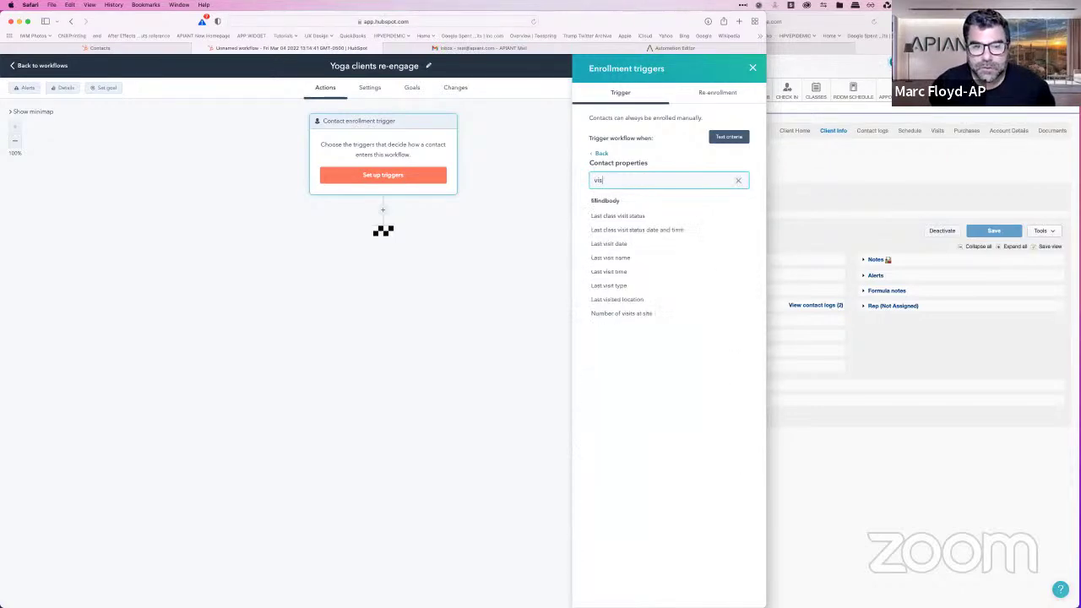
type("it name")
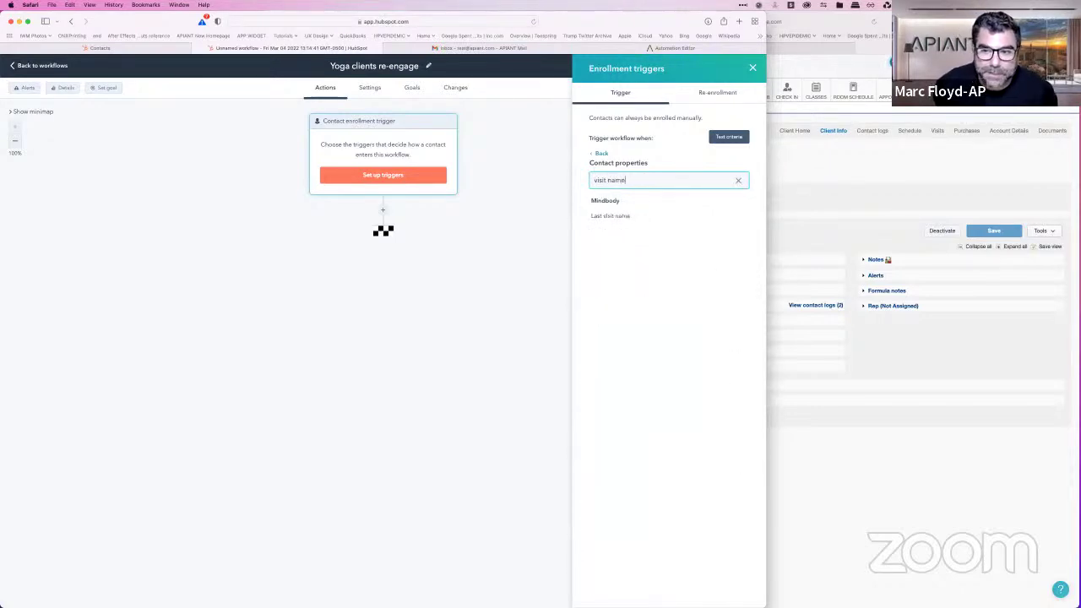
left_click(633, 225)
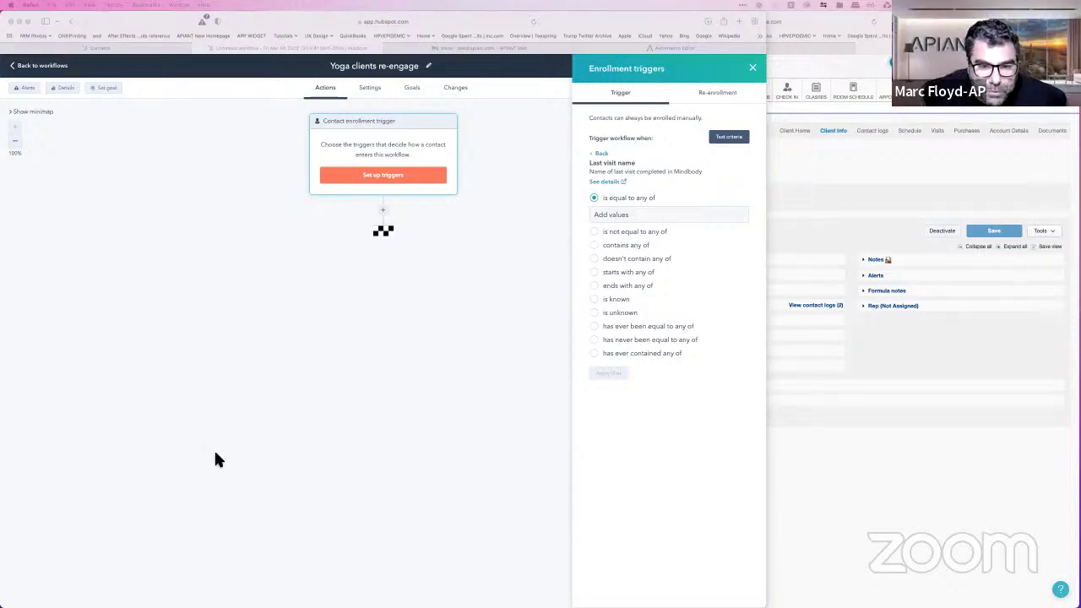
Step: Set Last visit name to 'has ever been equal to any of' Intro Yoga
left_click(596, 329)
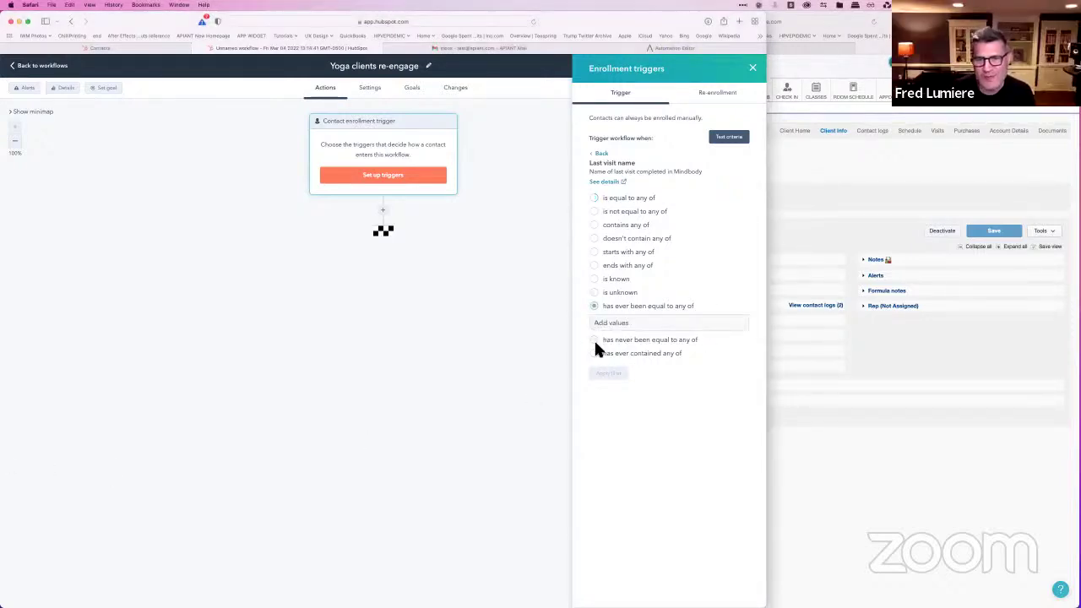
left_click(640, 325)
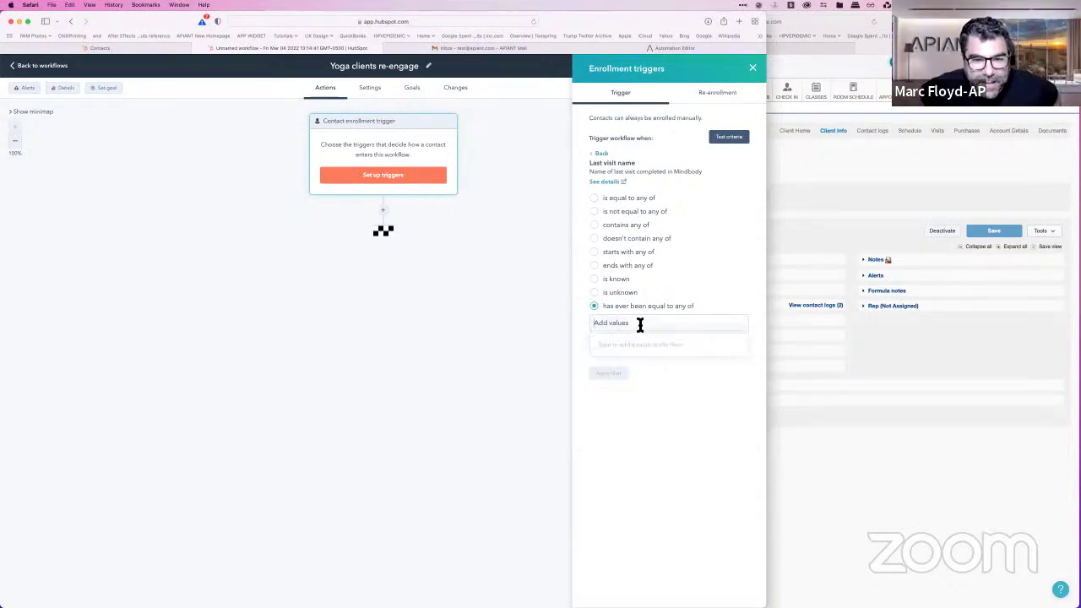
type("Intro")
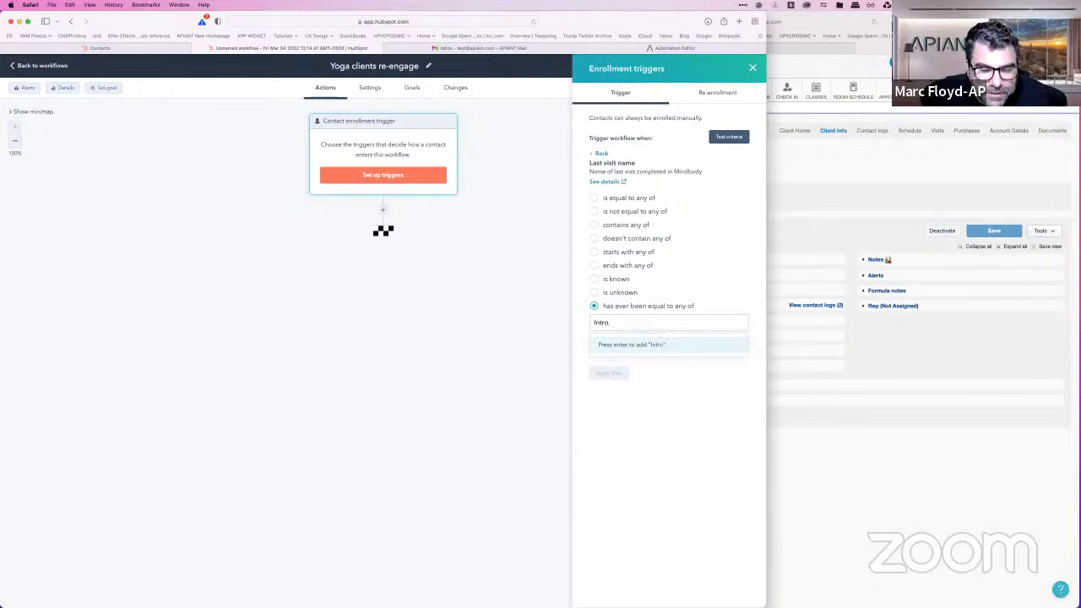
type(" Yoga")
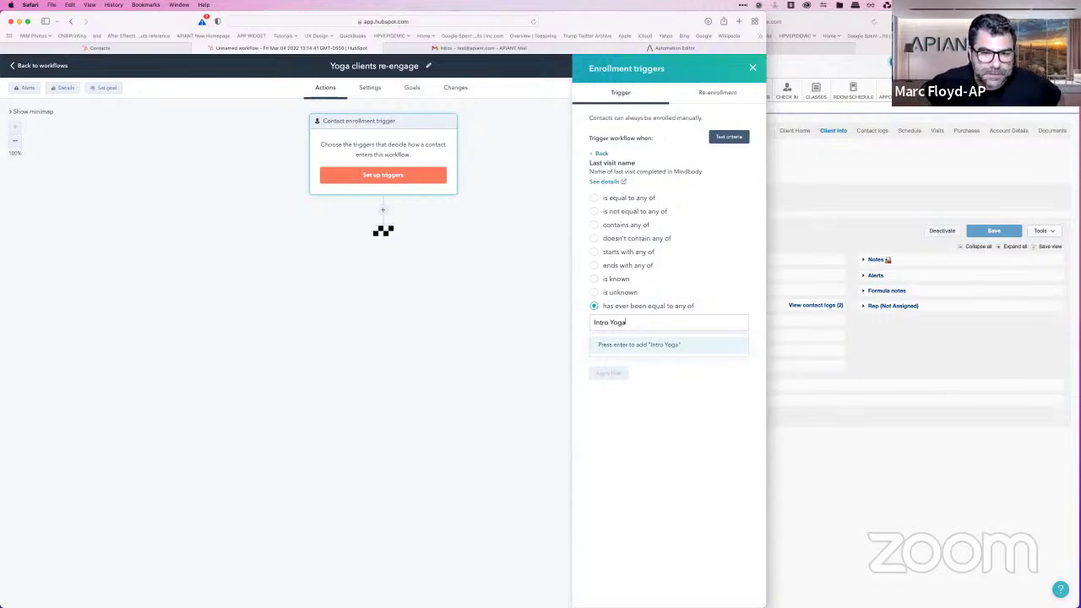
key("Return")
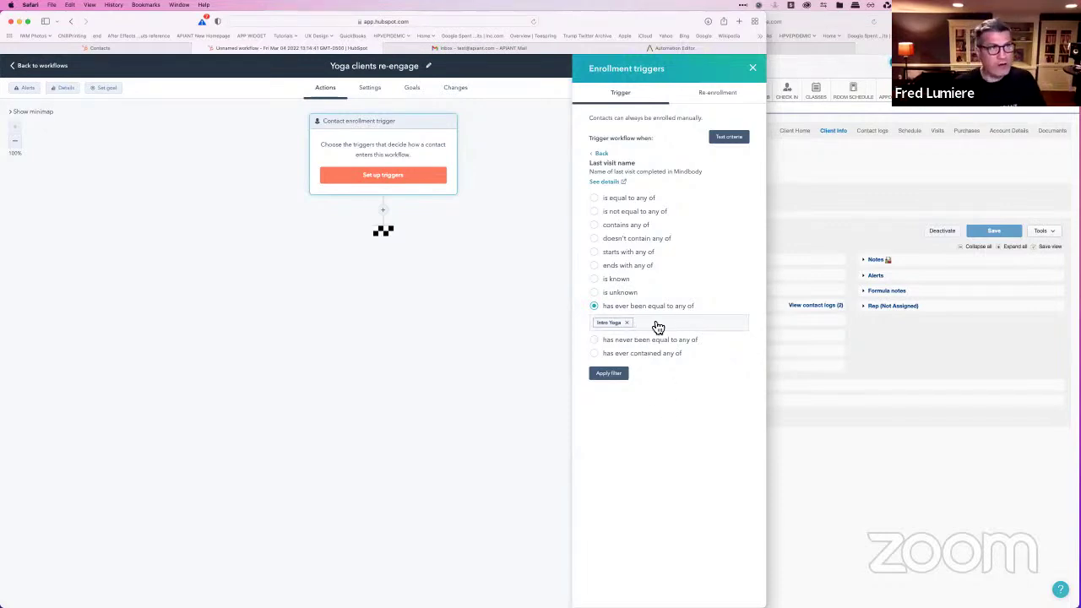
left_click(119, 47)
Step: Search for a contact by name and check their Last visit name history showing Intro Yoga
left_click(565, 87)
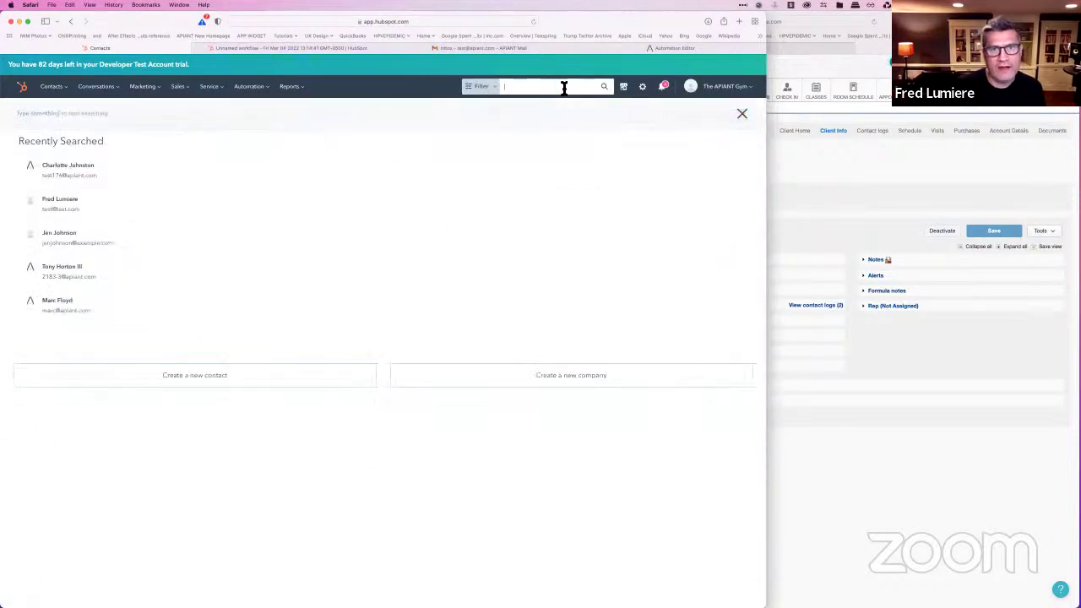
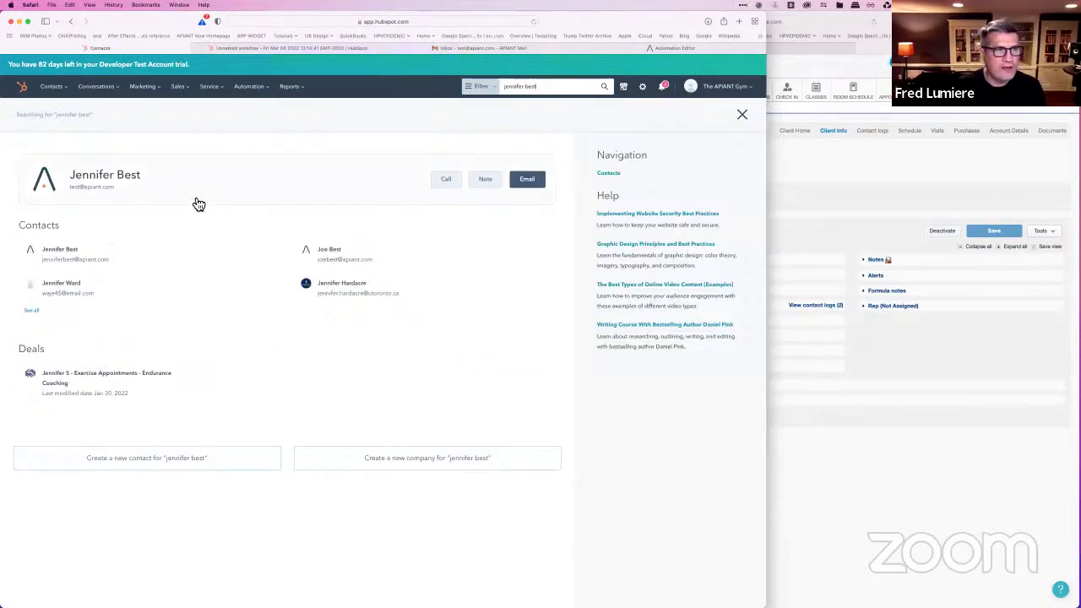
left_click(90, 181)
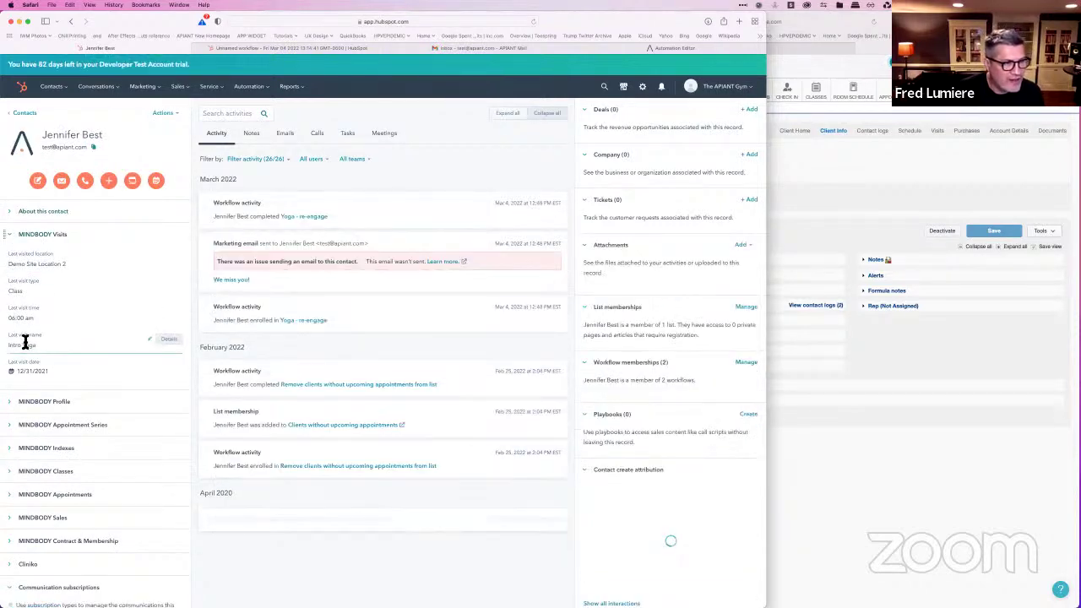
left_click(172, 345)
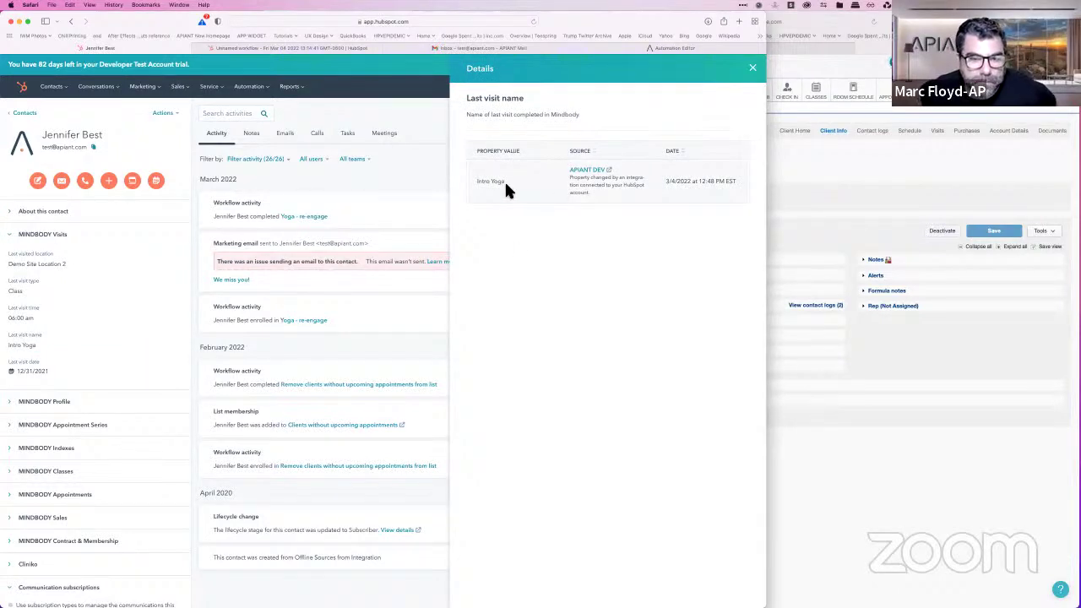
left_click(752, 68)
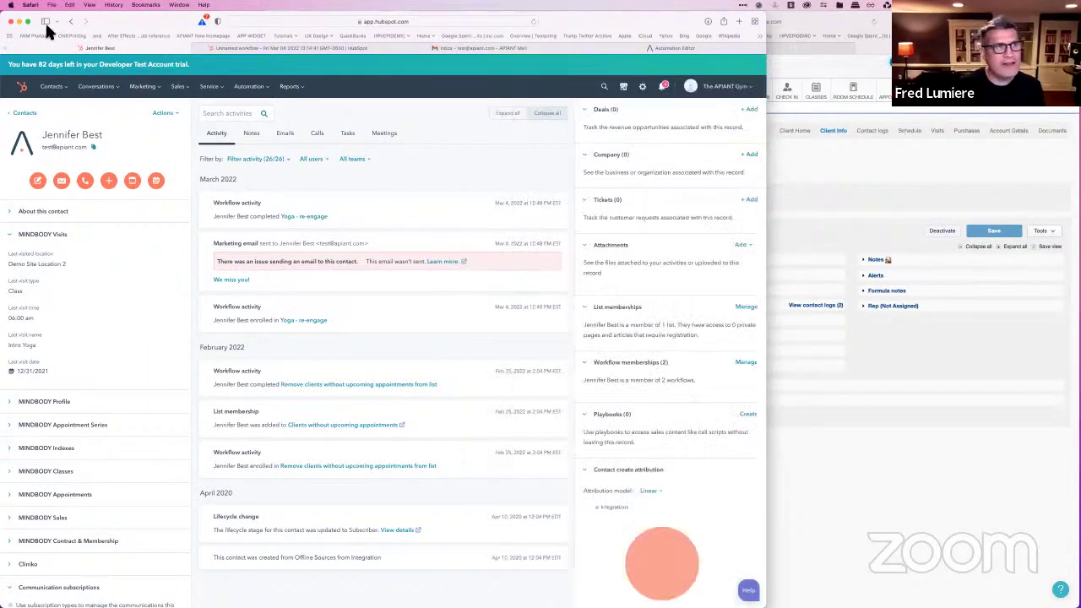
Step: Go back through the browser history to the Account Defaults User Defaults settings page
left_click(71, 22)
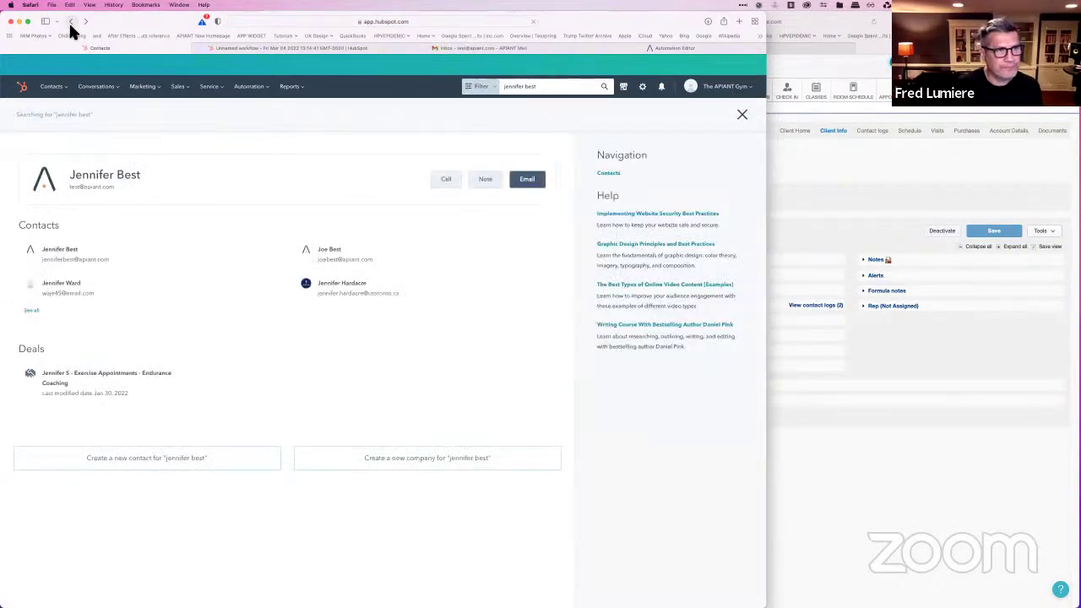
left_click(71, 23)
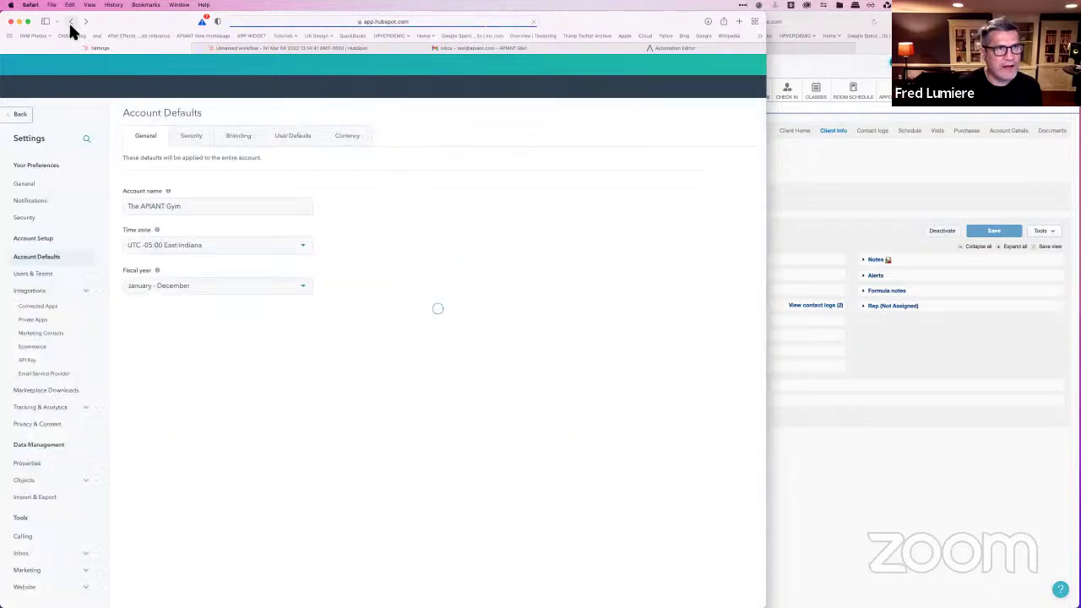
left_click(71, 23)
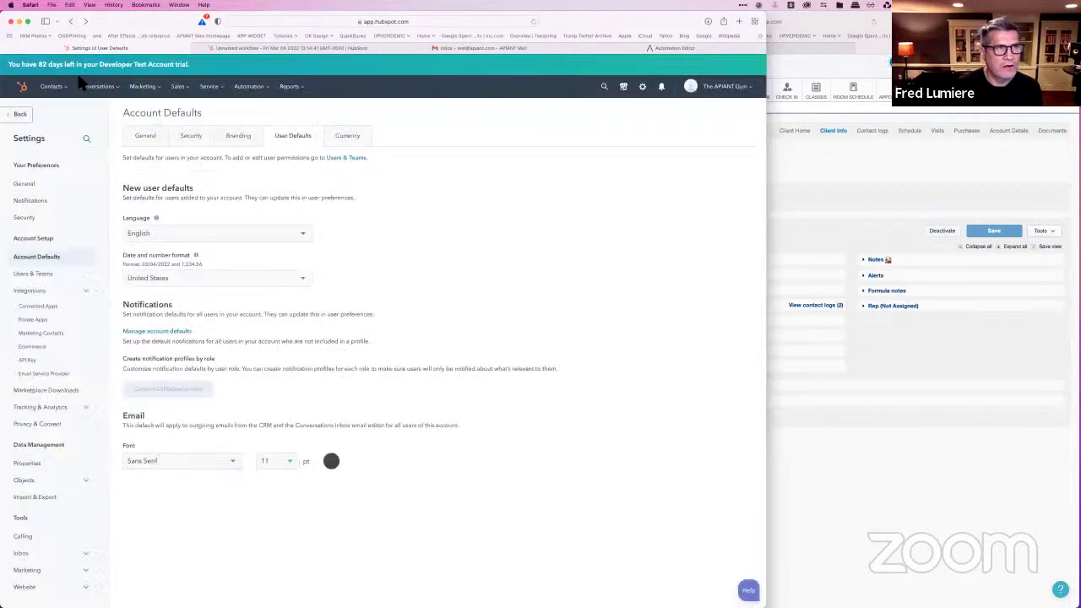
Step: Show all contacts, widened to more columns, sorted by last visit date newest first
mouse_move(54, 88)
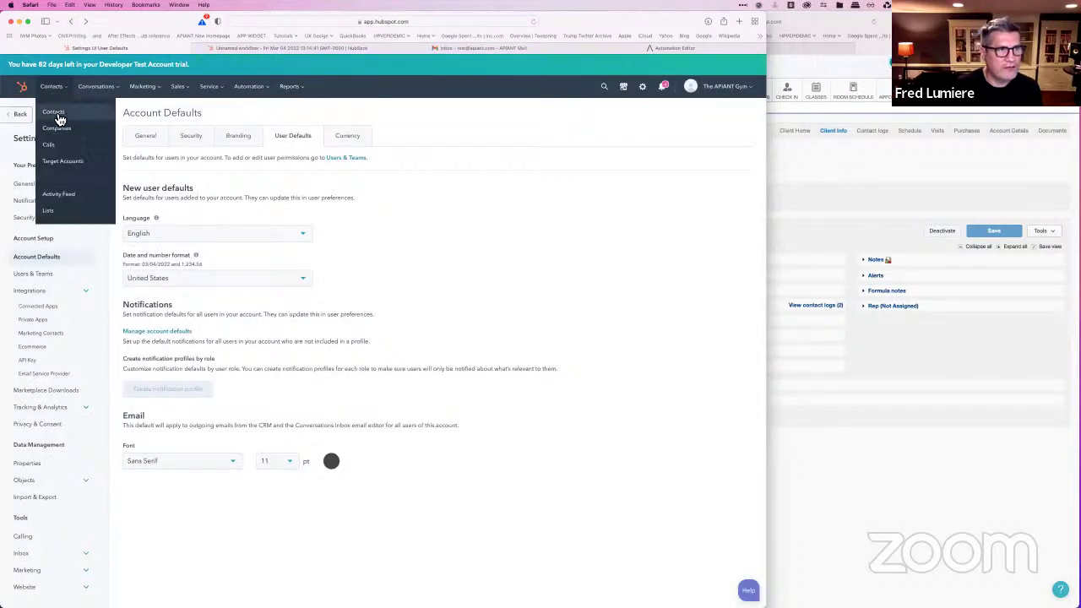
left_click(59, 119)
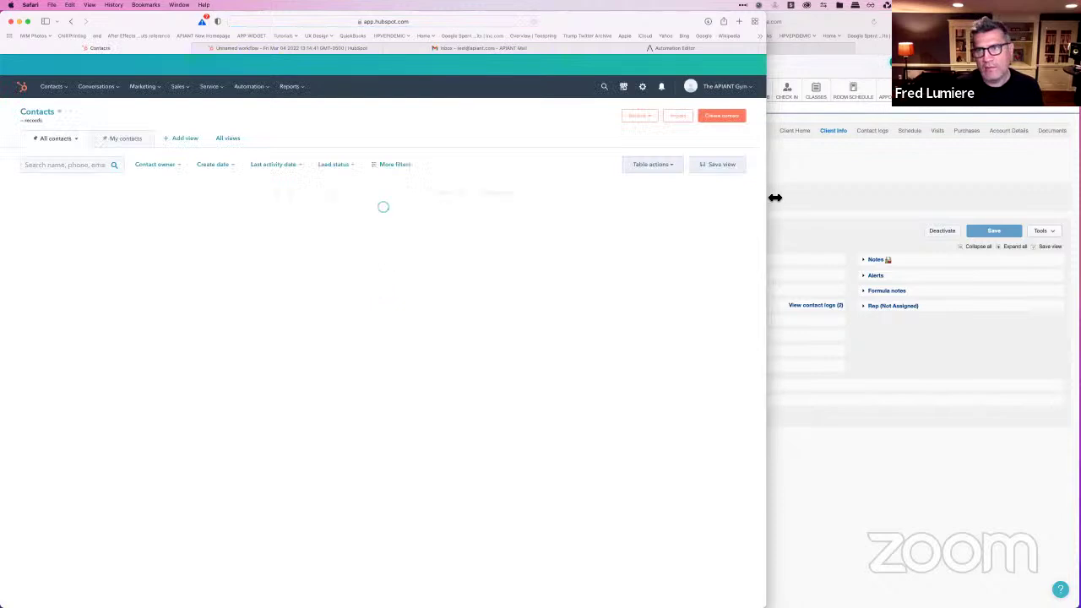
left_click_drag(775, 197, 936, 190)
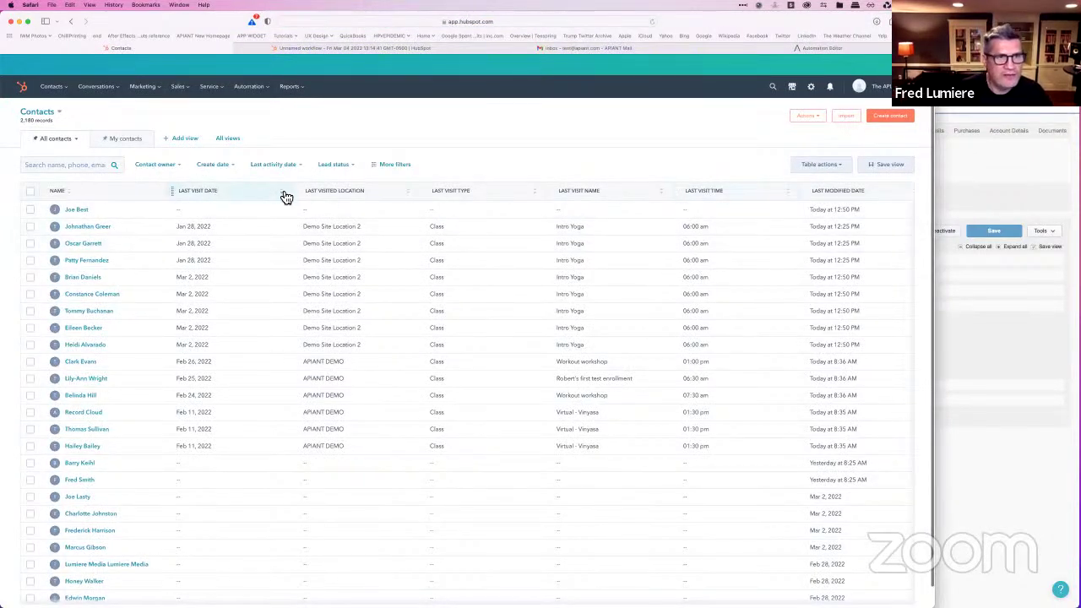
left_click(214, 199)
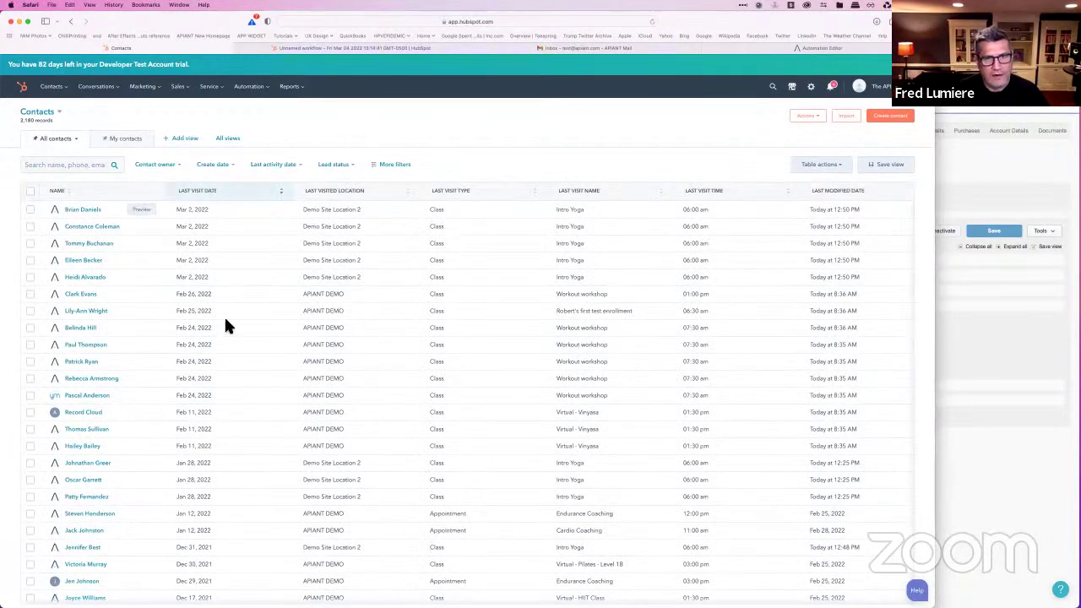
Step: Open an Endurance Coaching contact from the sorted list in a new tab
scroll(224, 330, "down", 1)
scroll(338, 313, "up", 1)
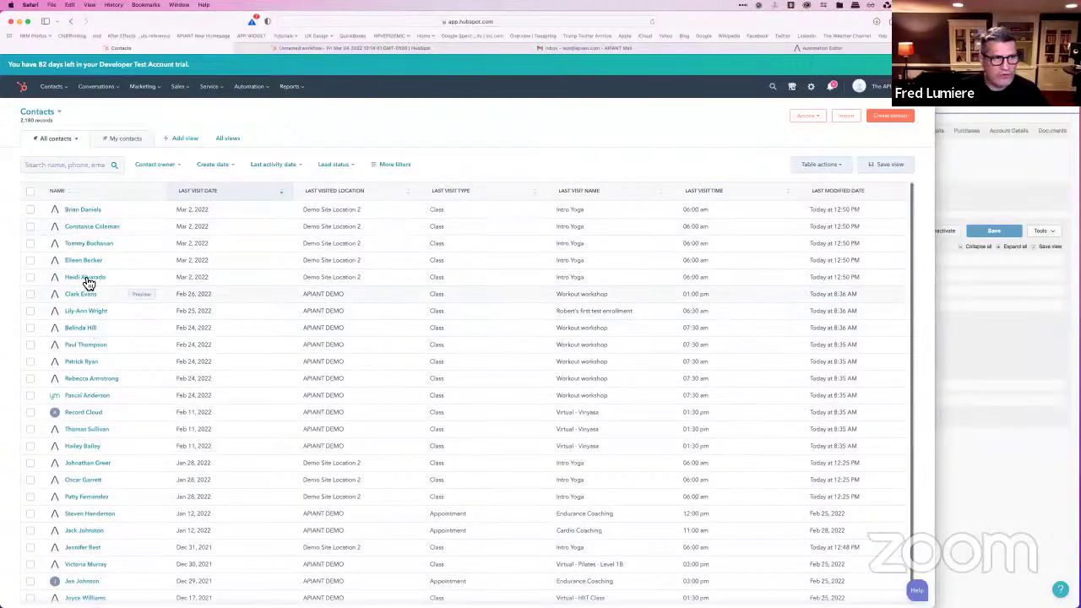
scroll(576, 365, "down", 1)
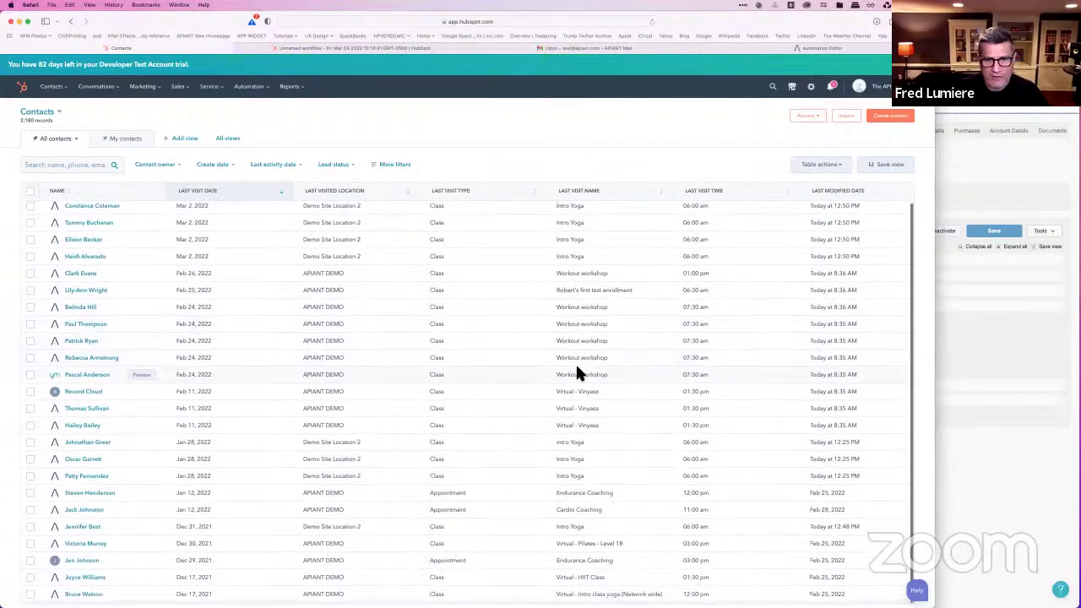
left_click(88, 498, "super")
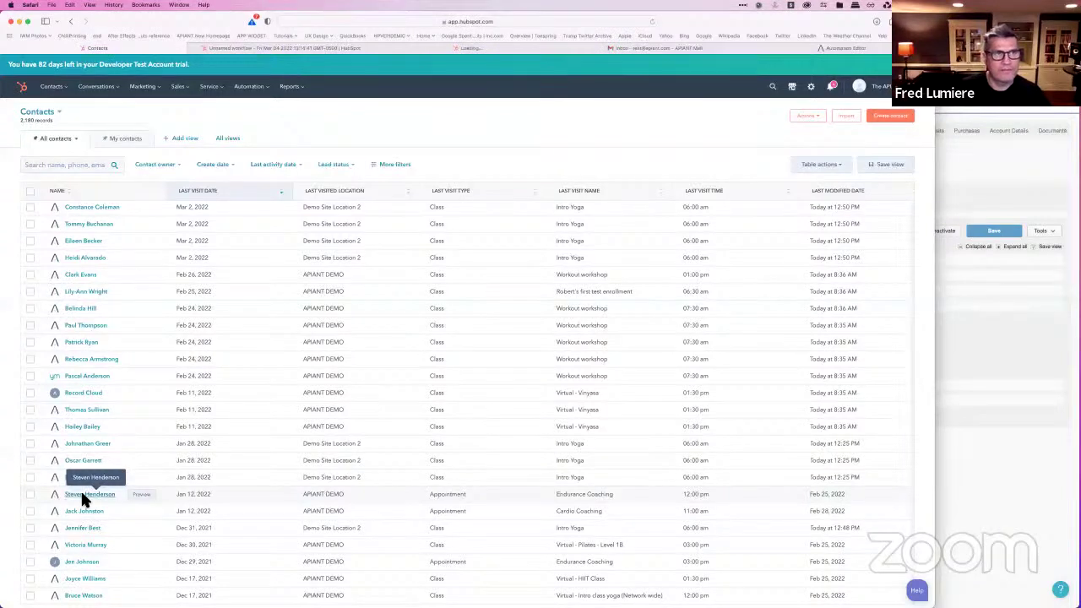
Step: Check the contact's Last visit name history shows only Endurance Coaching, then go to its other tab
left_click(497, 51)
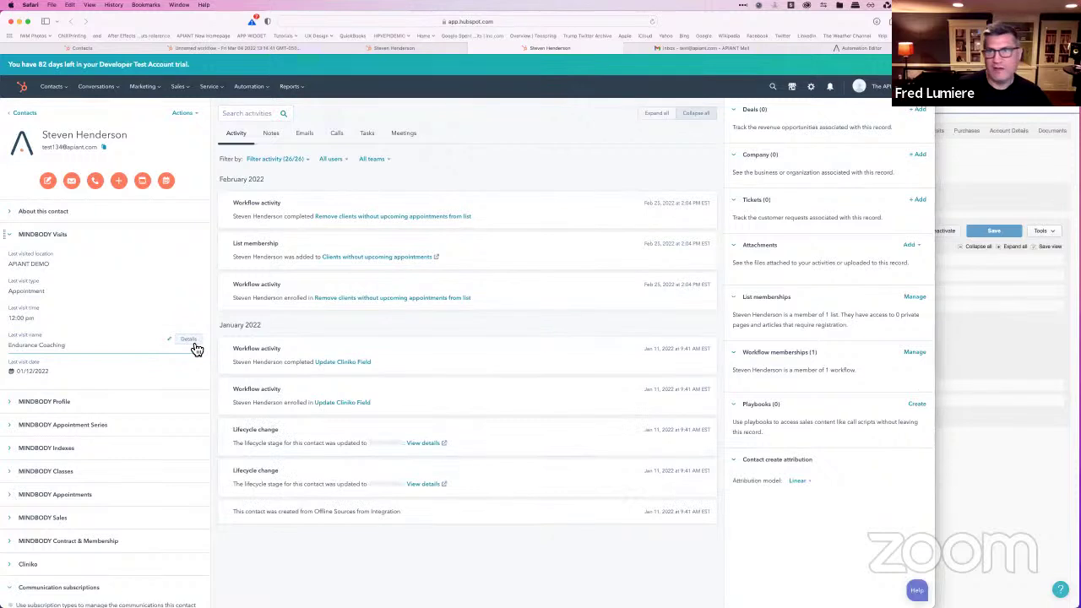
left_click(189, 340)
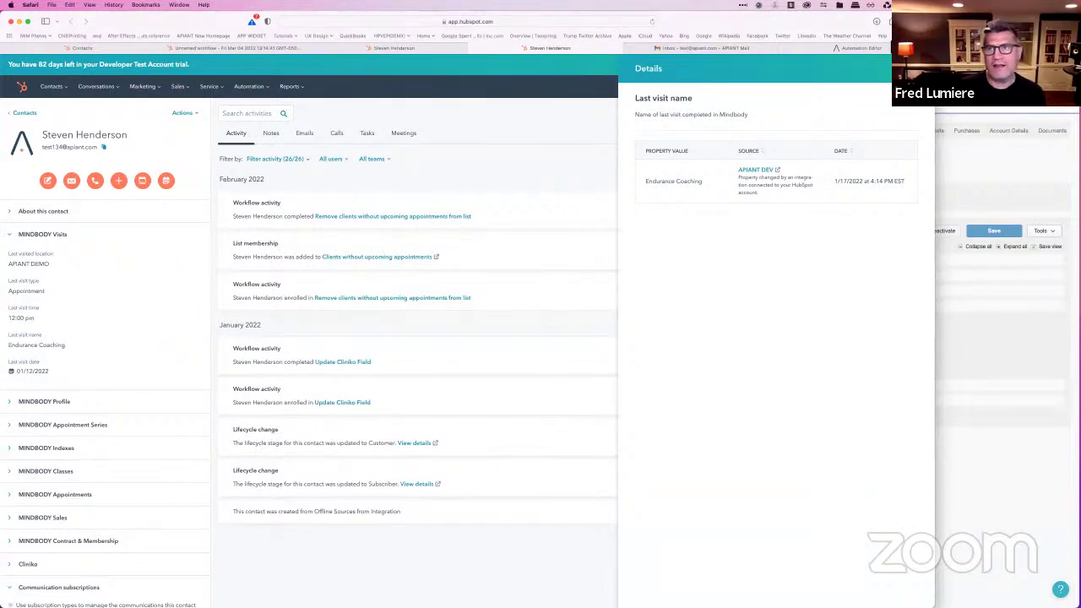
left_click(389, 46)
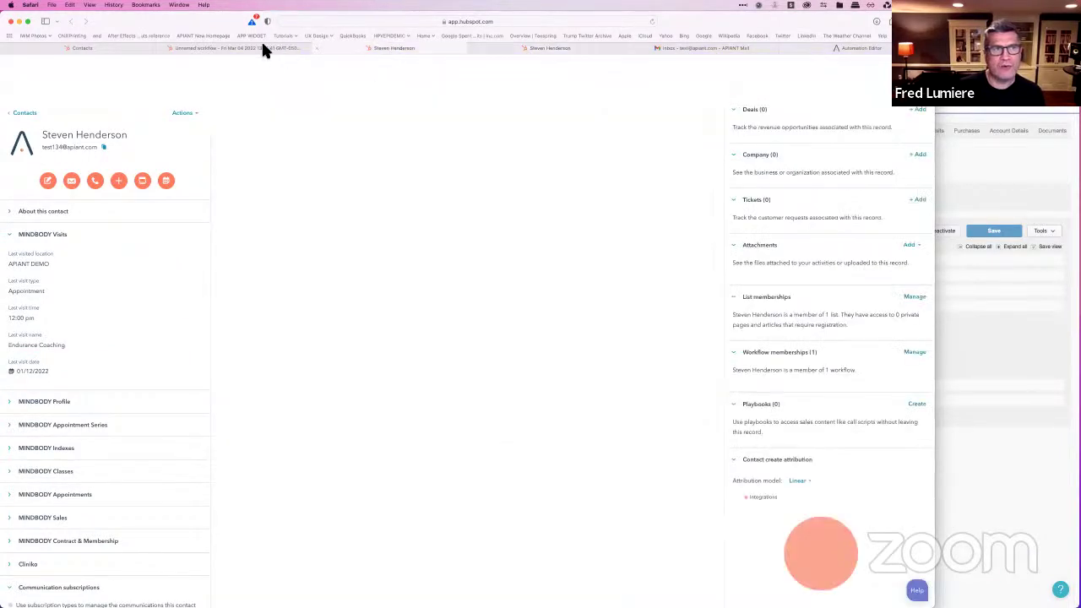
Step: Apply the 'Last visit name has ever been equal to Intro Yoga' condition and save the enrollment triggers
left_click(257, 48)
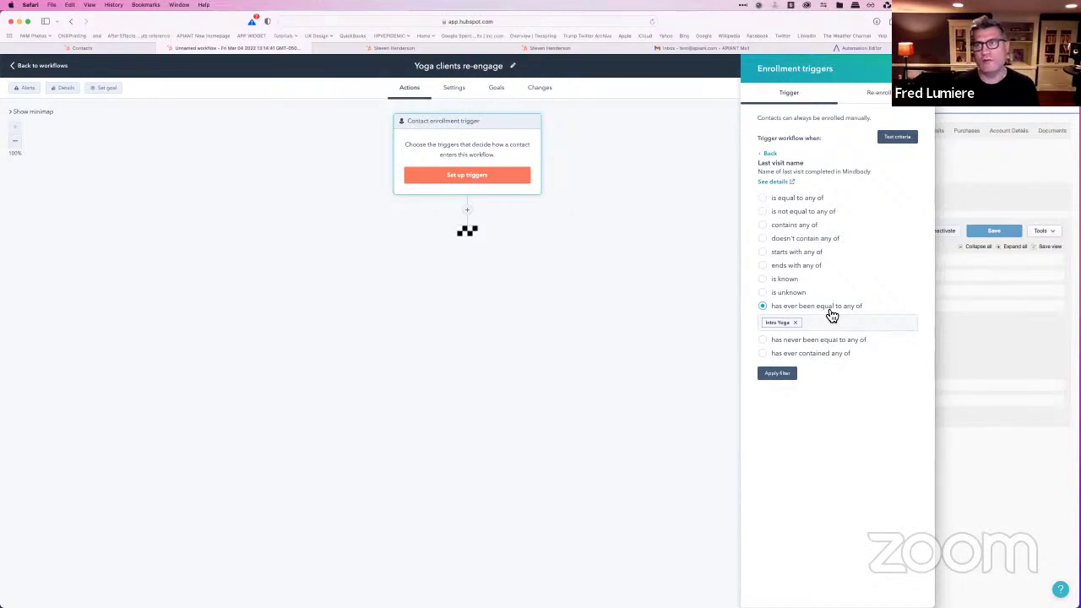
left_click_drag(936, 351, 957, 350)
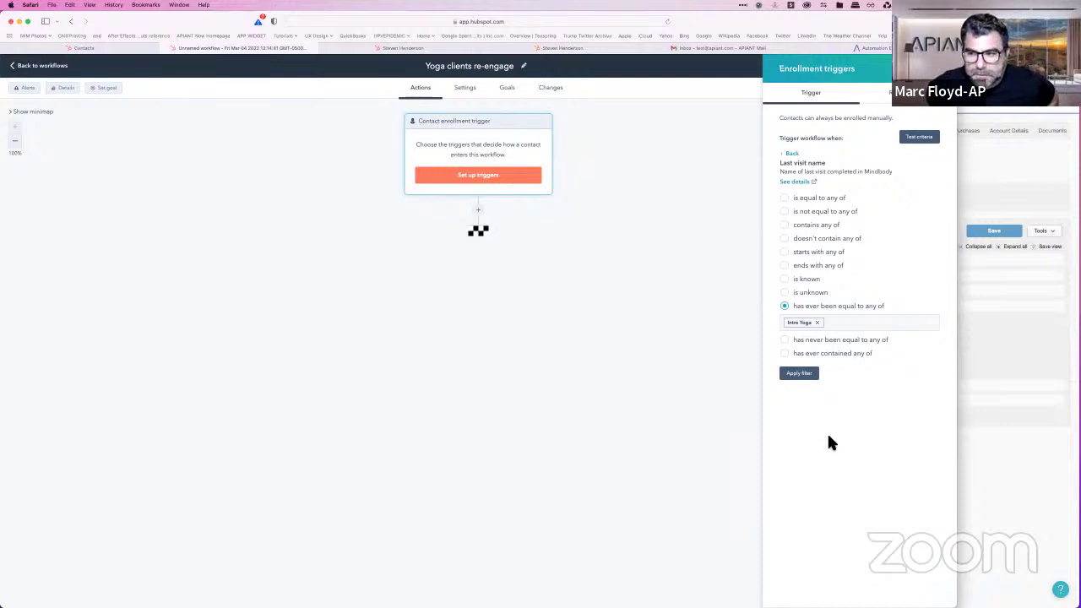
left_click(801, 378)
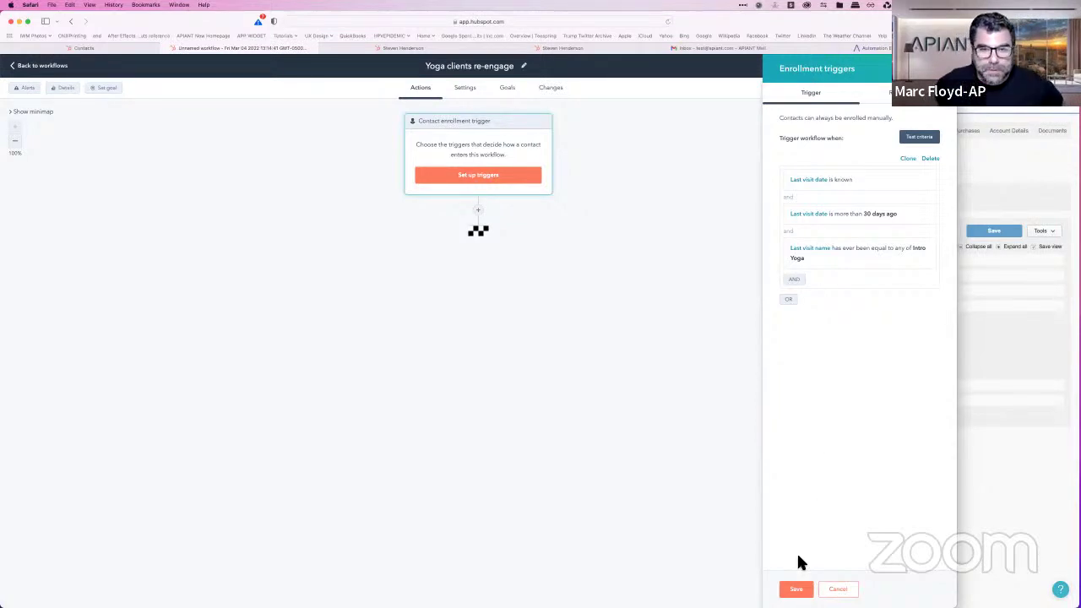
left_click(796, 588)
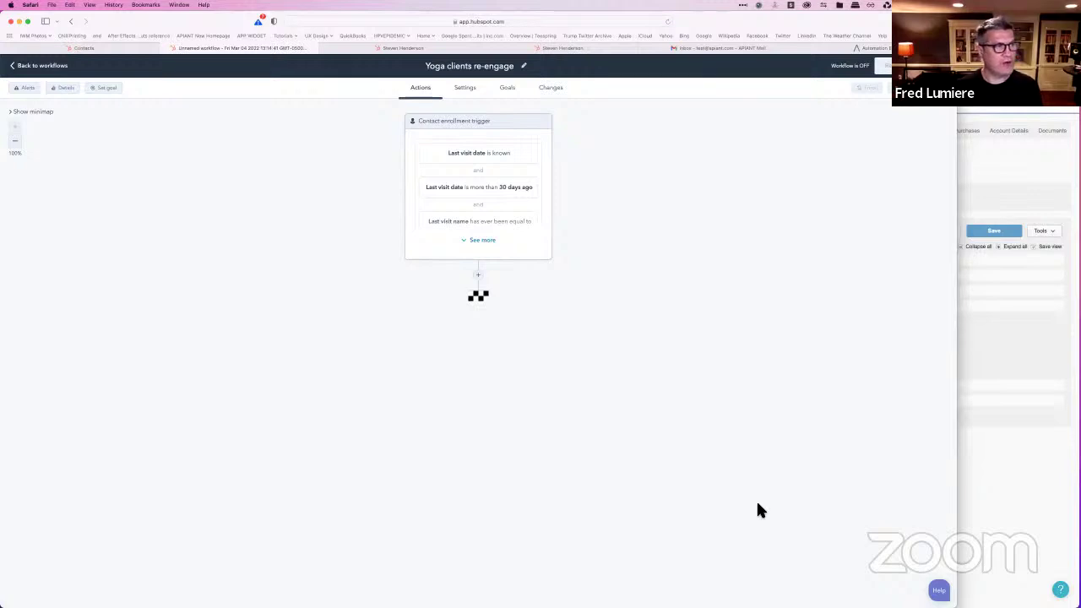
Step: Add and save a Send email action using 'Yoga - re-engage', then open that email's details page
left_click(478, 276)
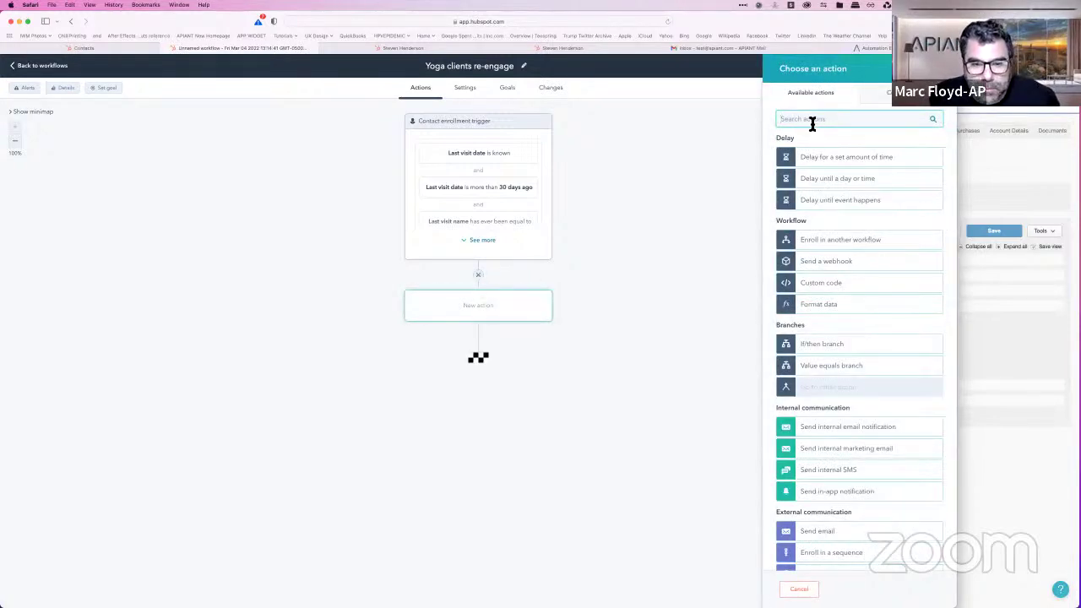
type("email")
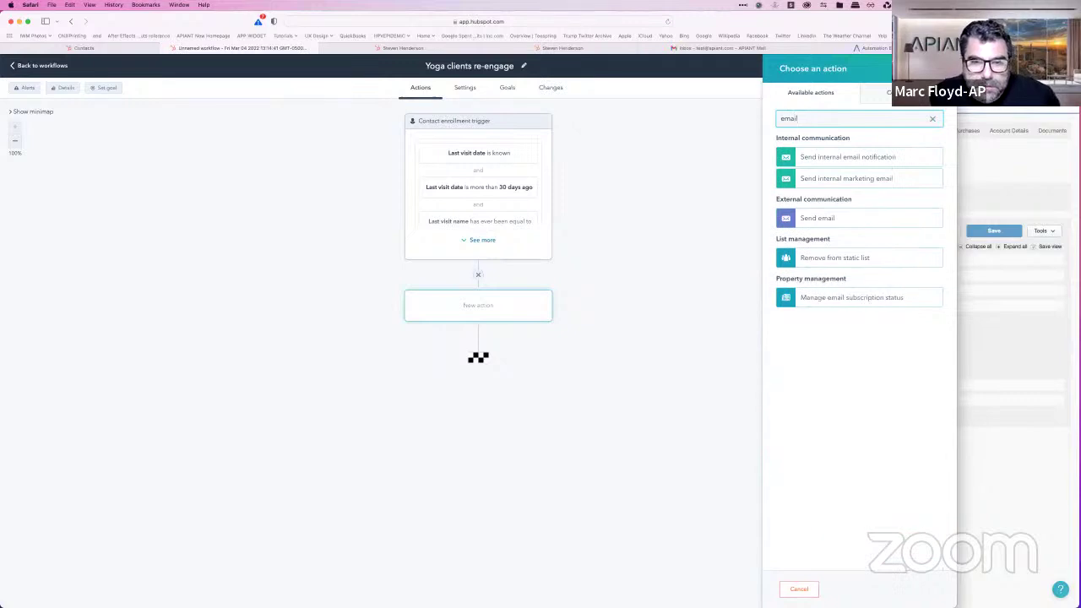
left_click(820, 222)
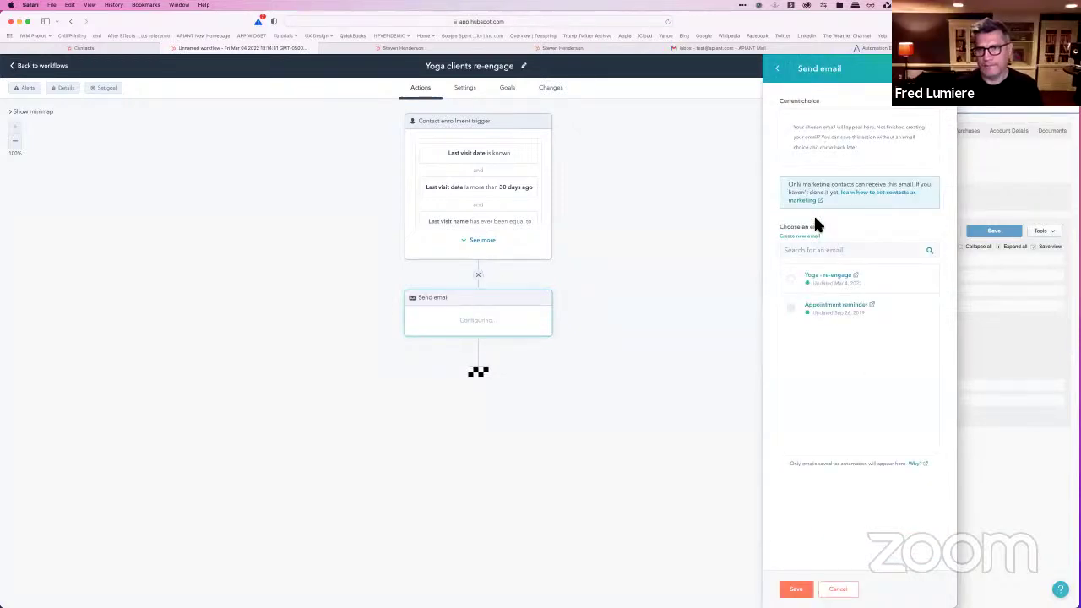
mouse_move(828, 286)
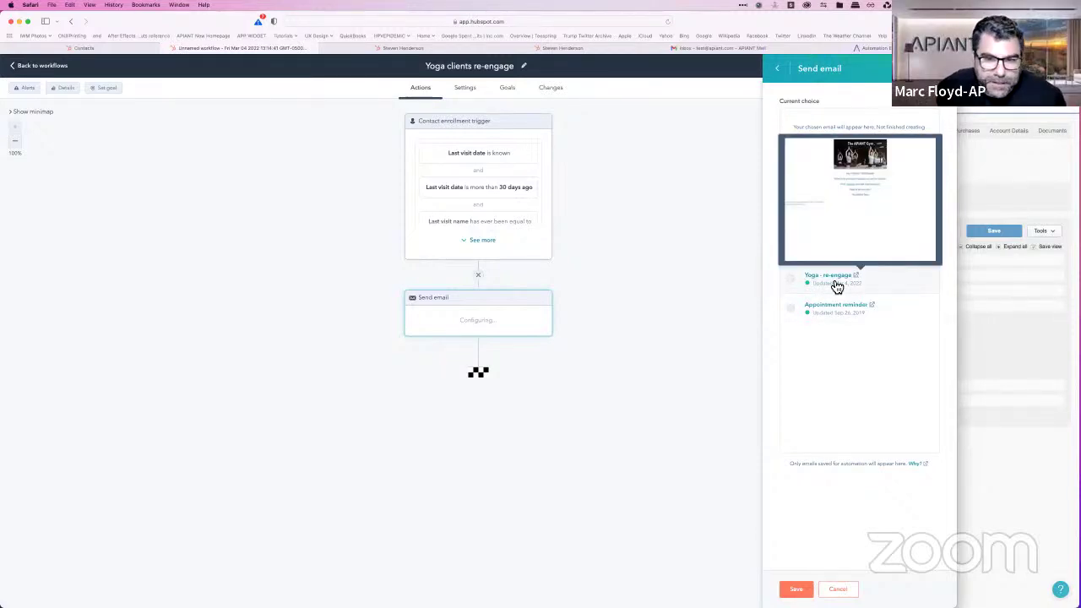
left_click(795, 286)
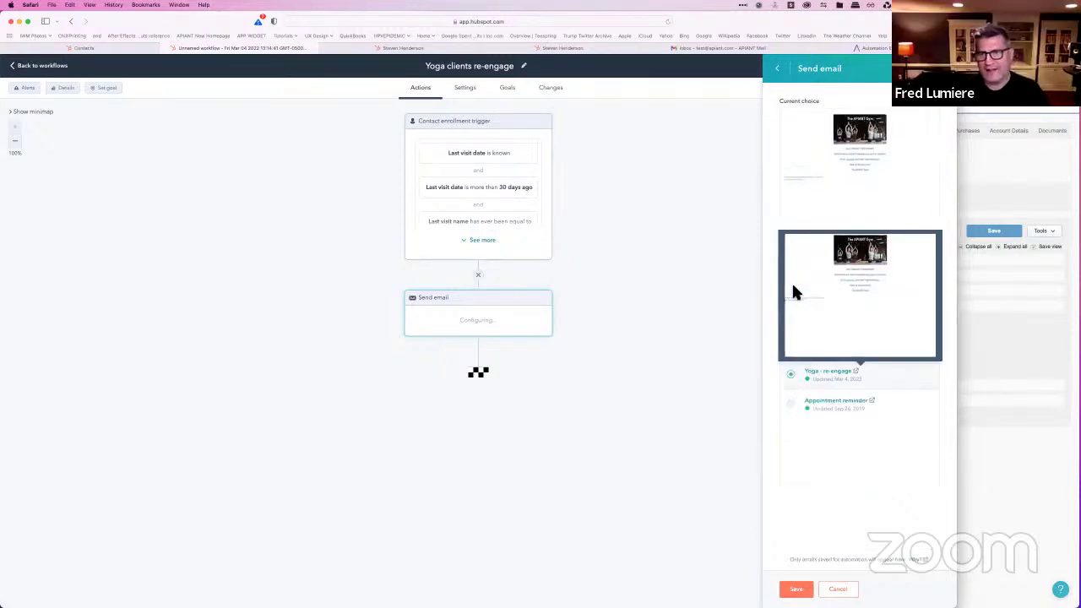
left_click(795, 589)
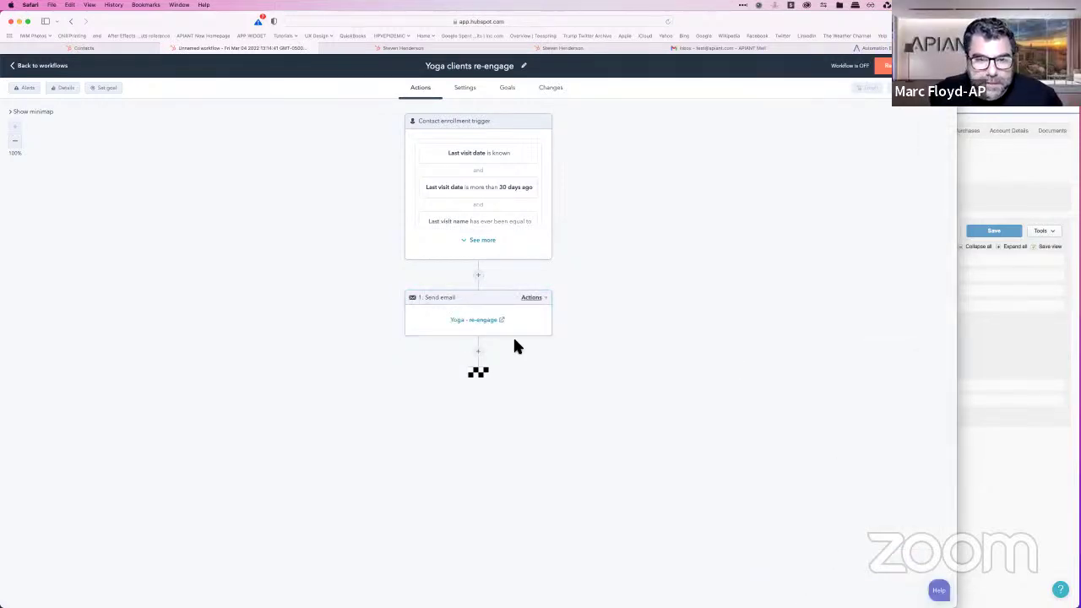
left_click(521, 329)
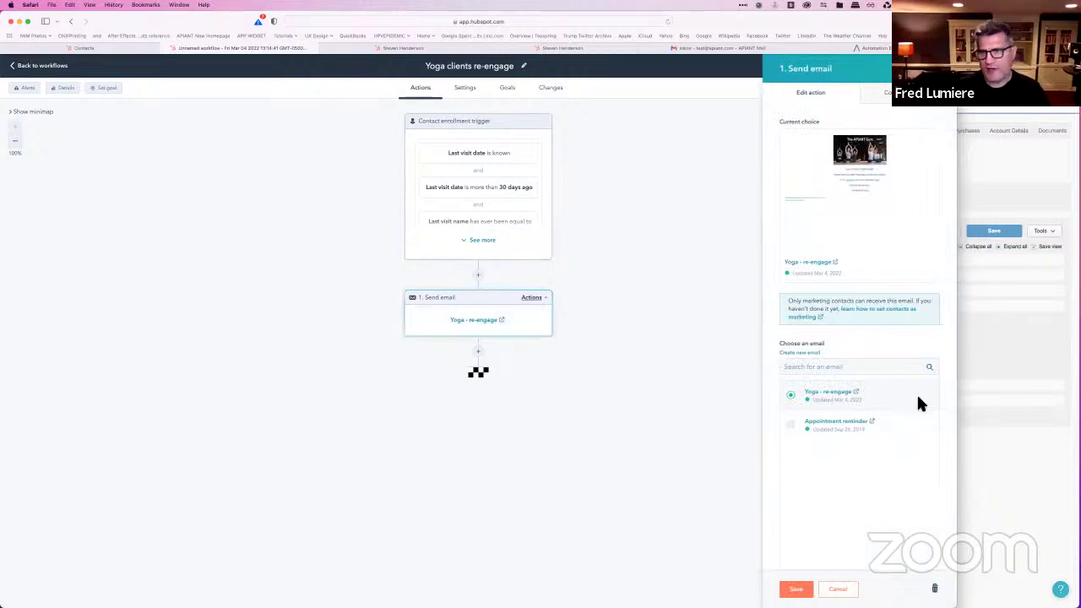
left_click(856, 393)
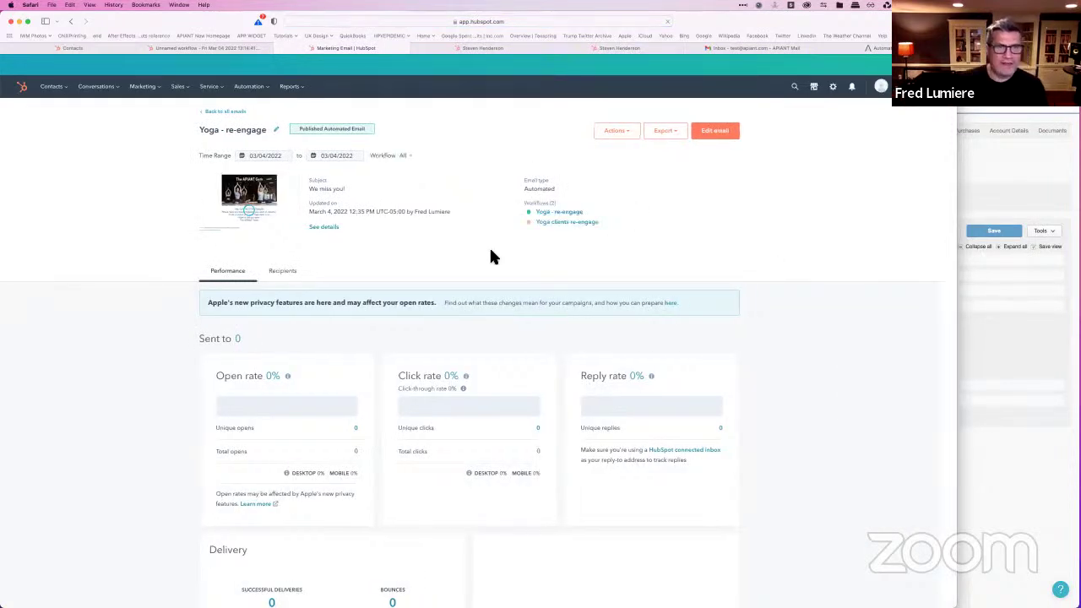
Step: Edit the 'Yoga - re-engage' email's text and follow its 'here' link to The APIANT Gym site
mouse_move(258, 207)
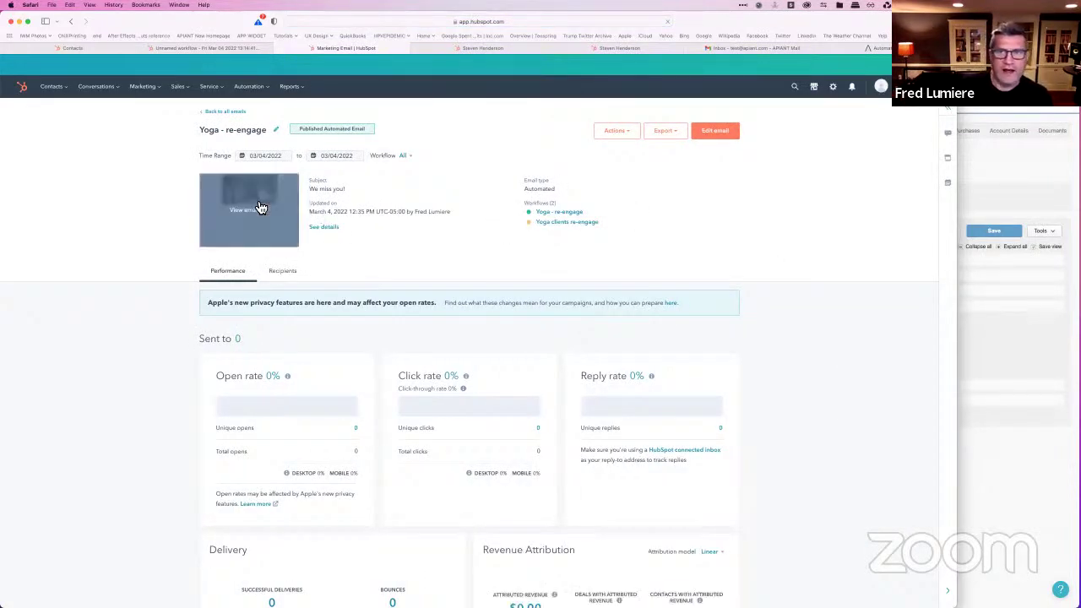
left_click(715, 133)
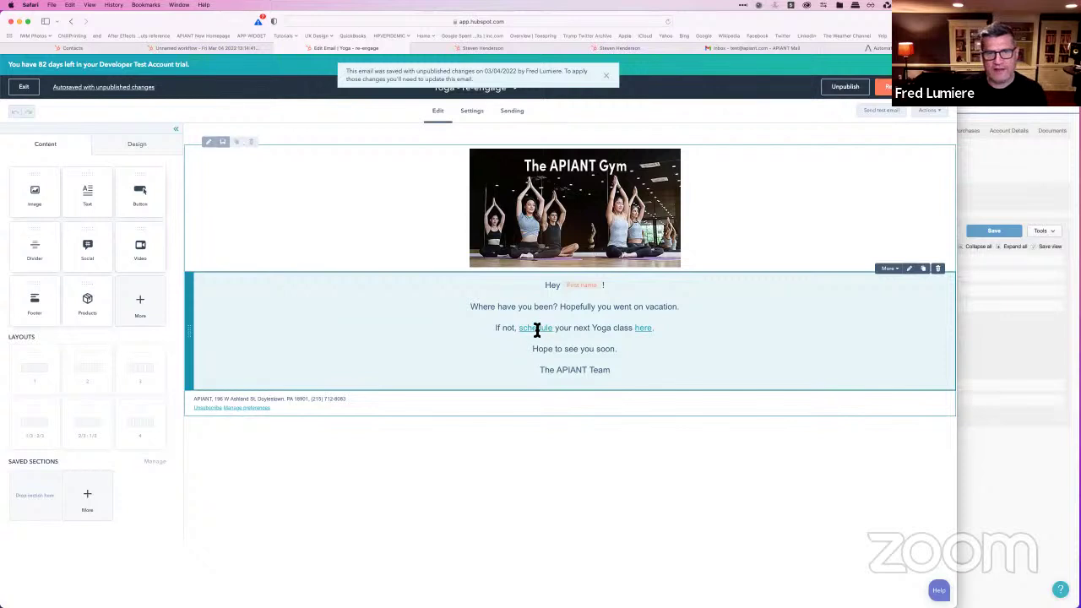
left_click(647, 332)
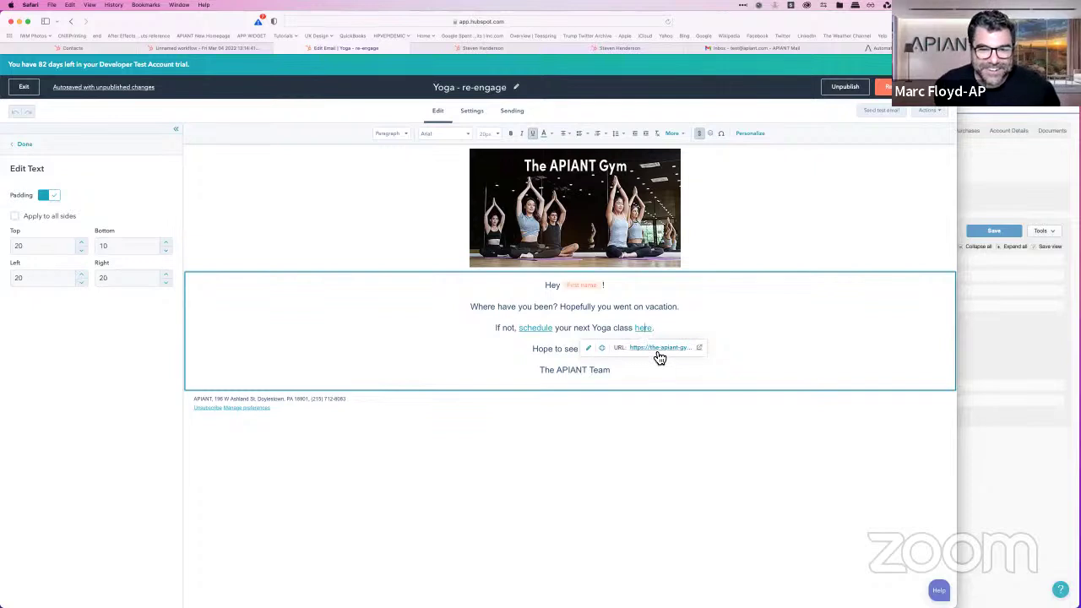
left_click(658, 356)
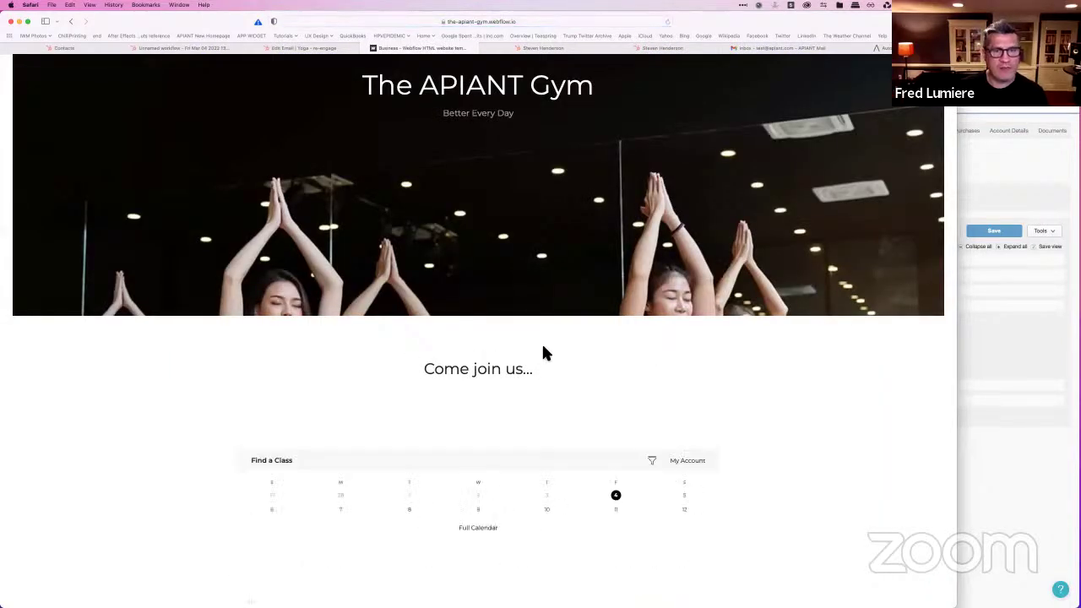
Step: Scroll through The APIANT Gym's Find a Class schedule, then return to the Edit Email tab
scroll(543, 347, "down", 5)
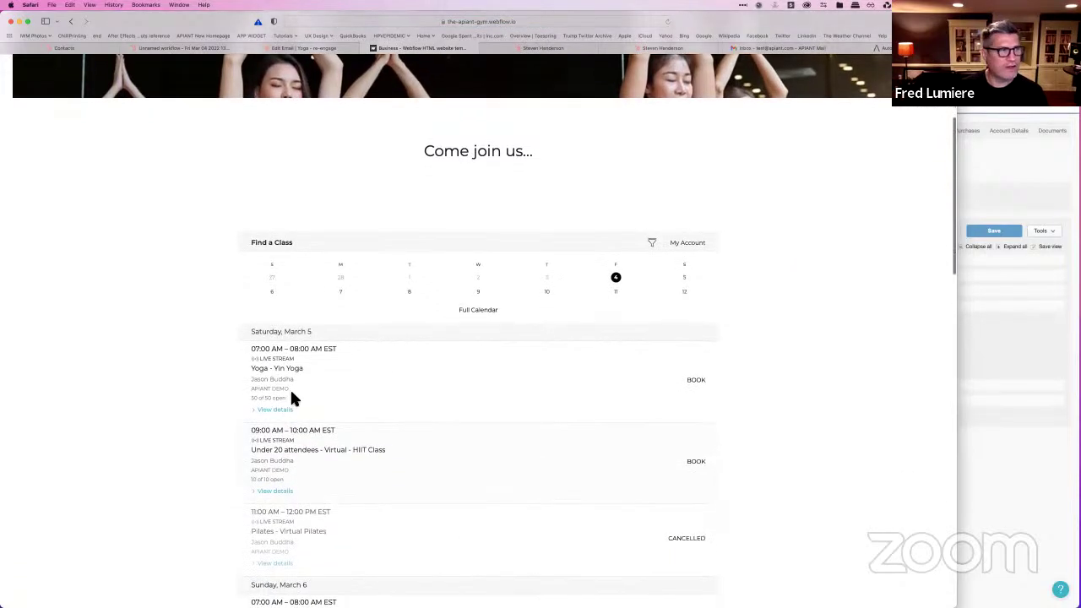
scroll(290, 388, "down", 2)
scroll(290, 387, "up", 5)
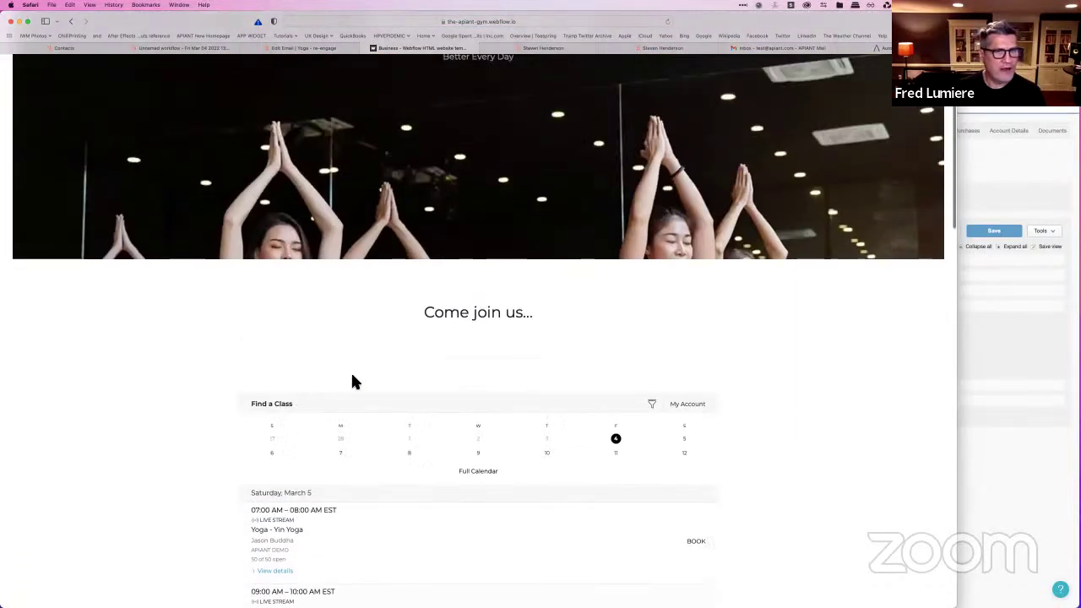
scroll(427, 384, "down", 1)
scroll(427, 384, "up", 2)
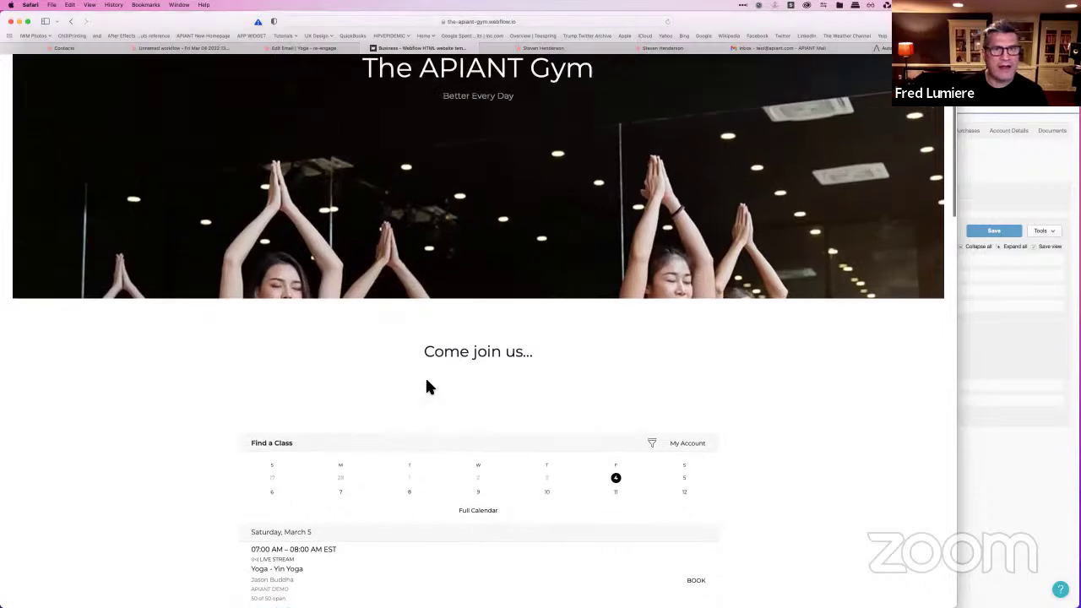
scroll(435, 363, "down", 8)
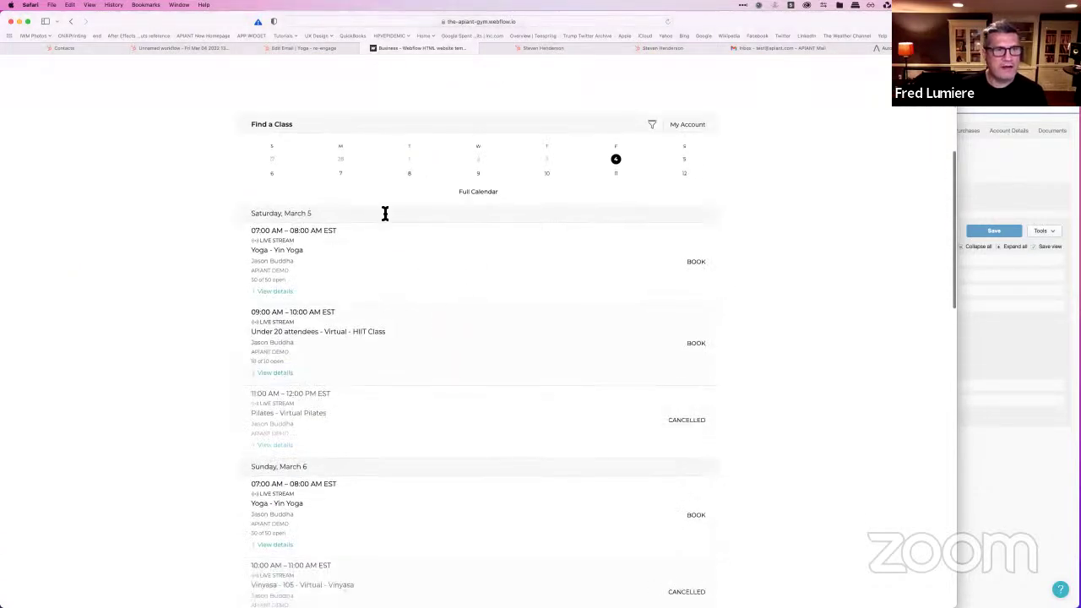
scroll(316, 439, "down", 1)
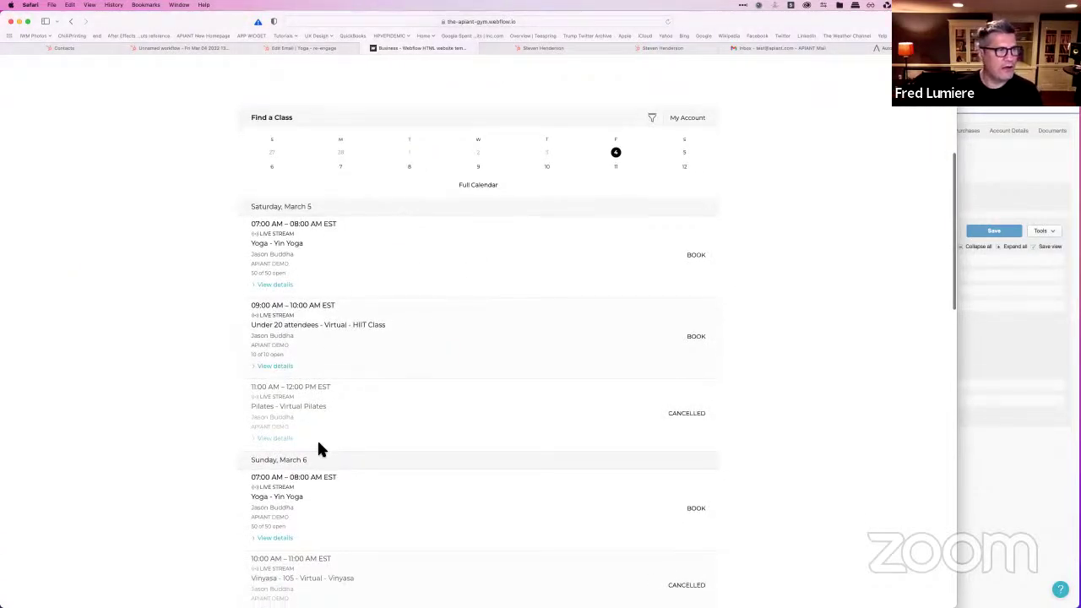
scroll(319, 450, "down", 2)
scroll(352, 415, "up", 10)
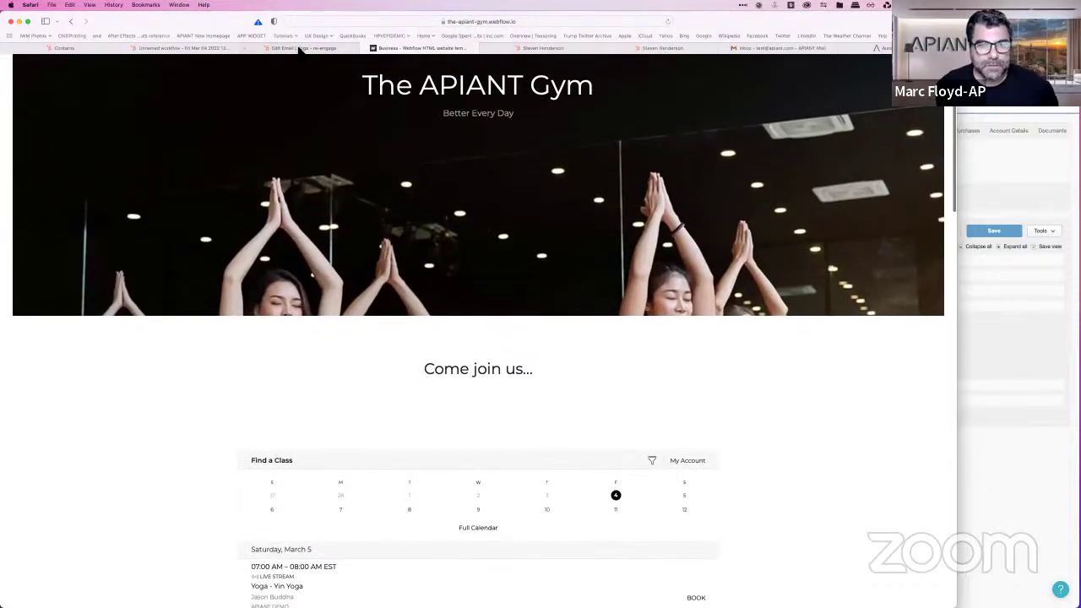
left_click(302, 48)
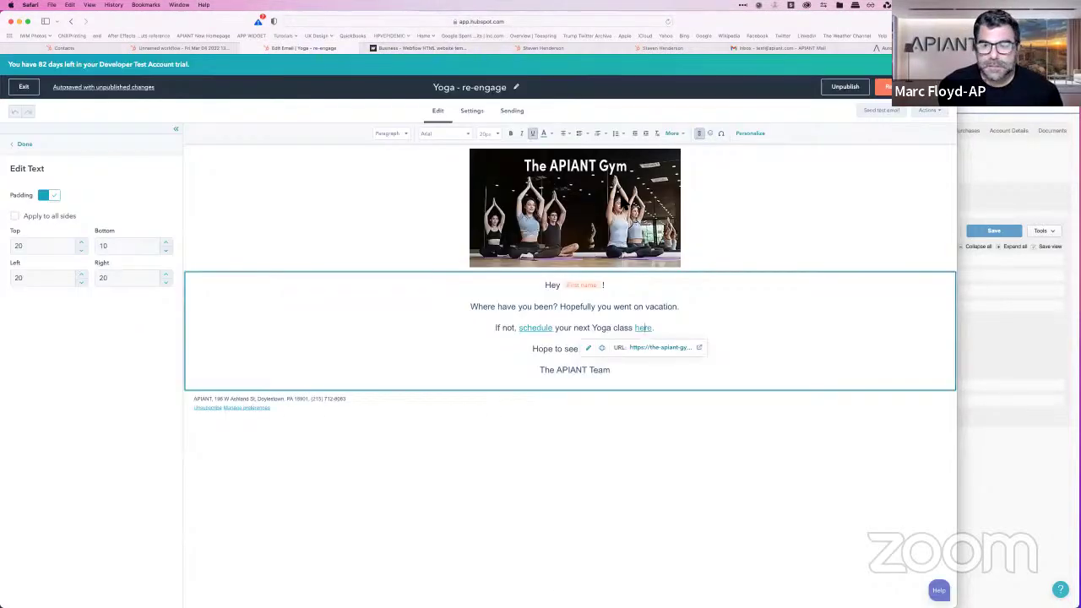
Step: Review the 'Yoga clients re-engage' workflow and turn it on, enrolling the 4 existing matching contacts
left_click(185, 49)
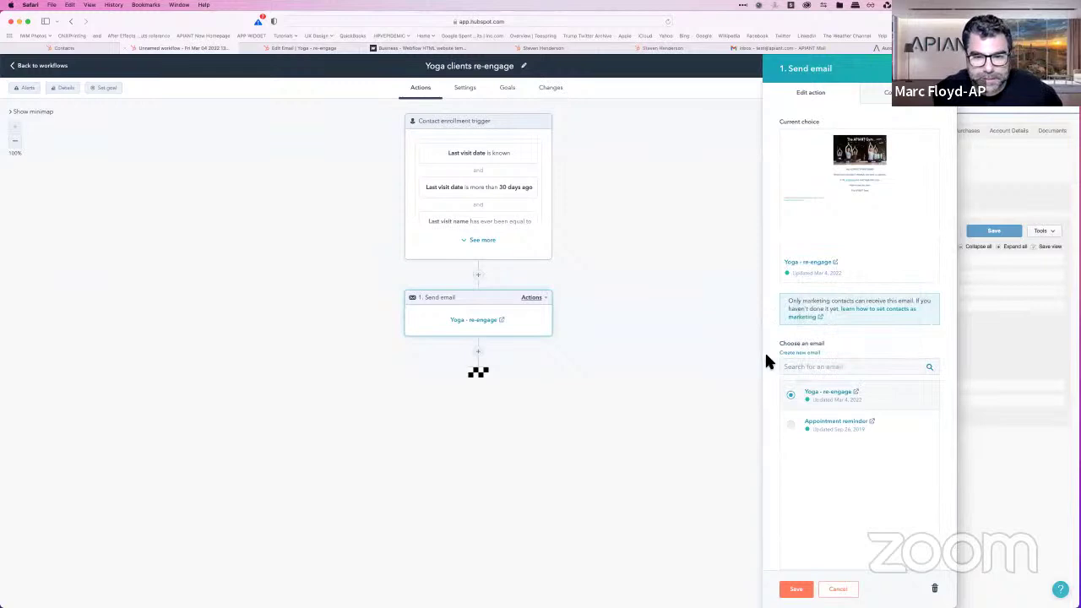
left_click(796, 589)
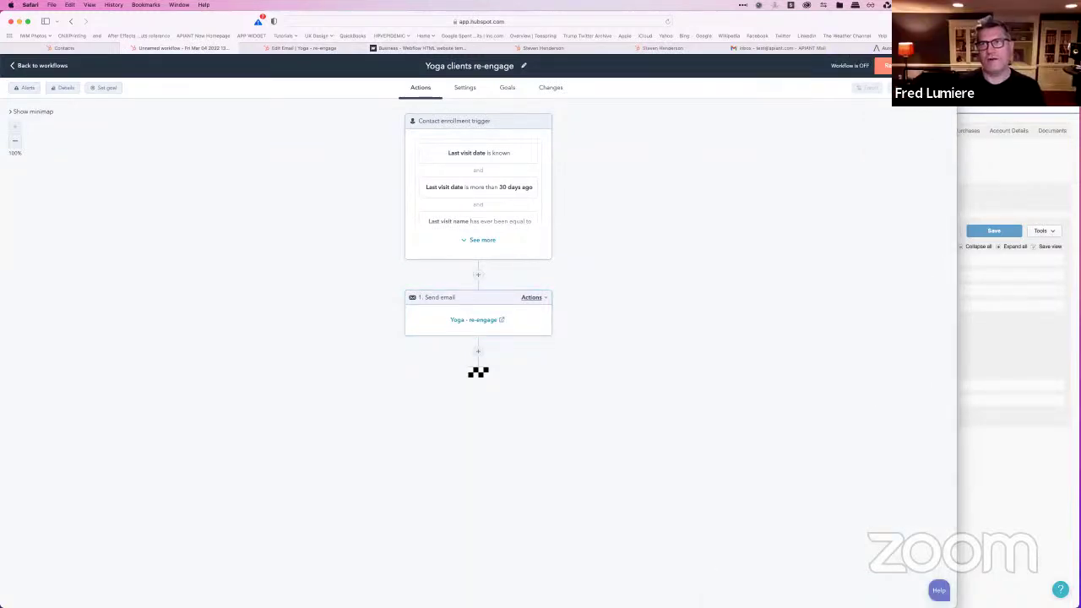
left_click(883, 66)
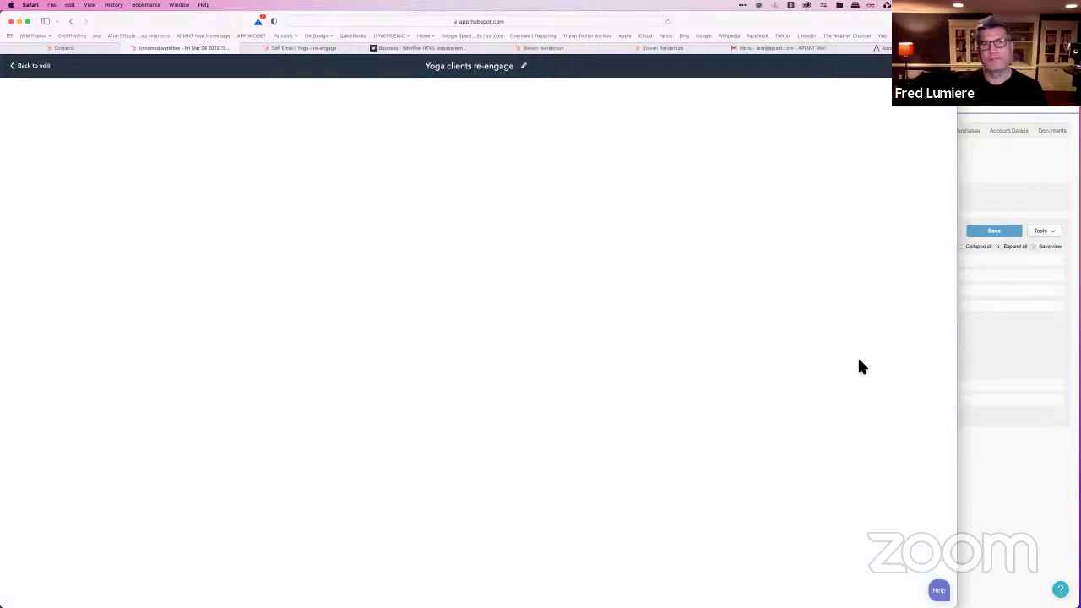
left_click_drag(958, 346, 773, 357)
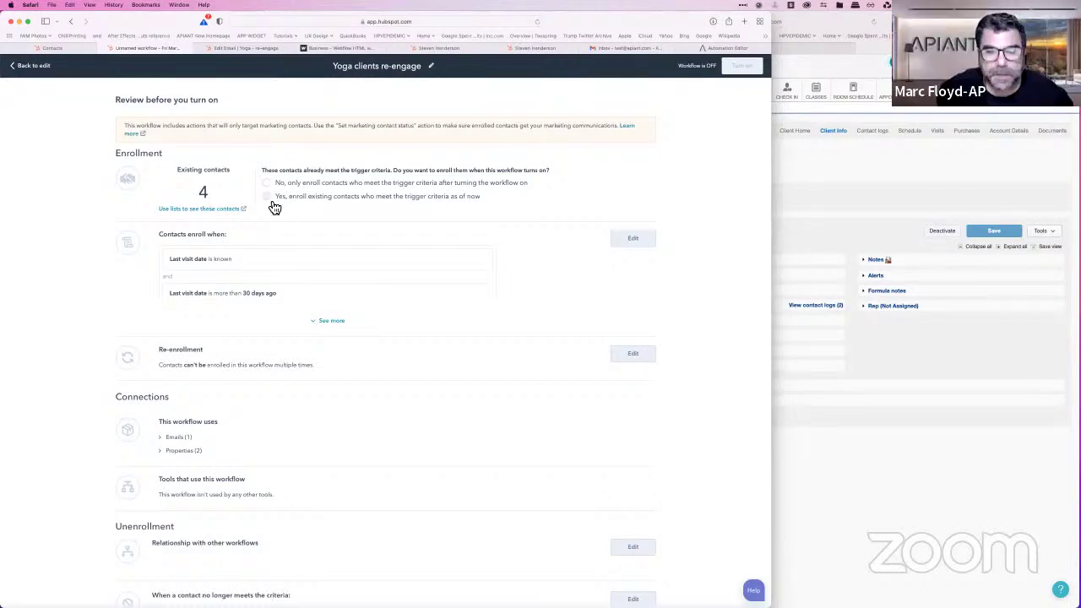
left_click(273, 199)
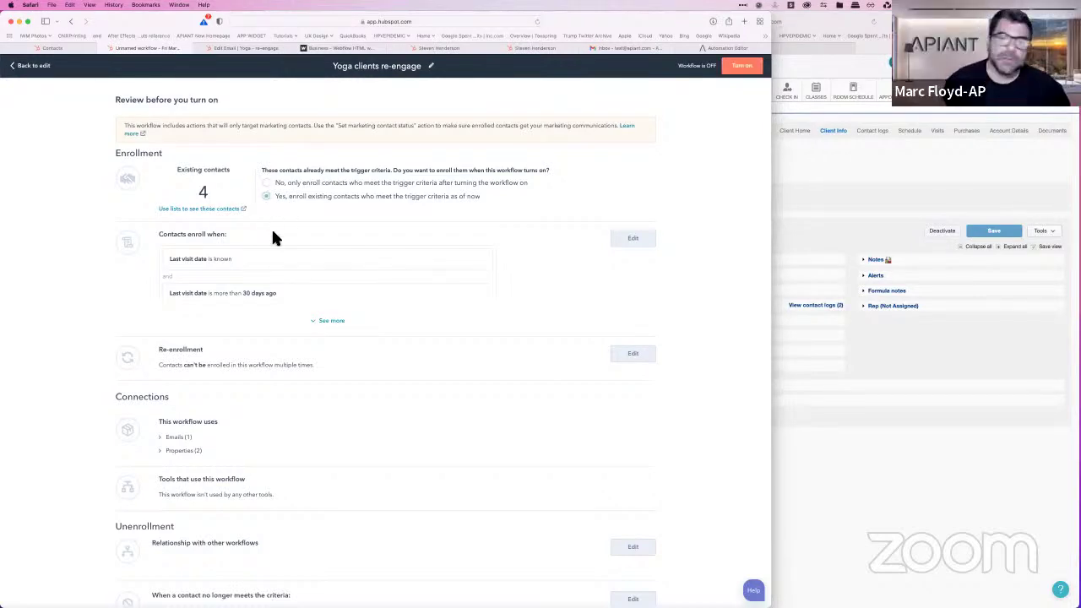
left_click(744, 68)
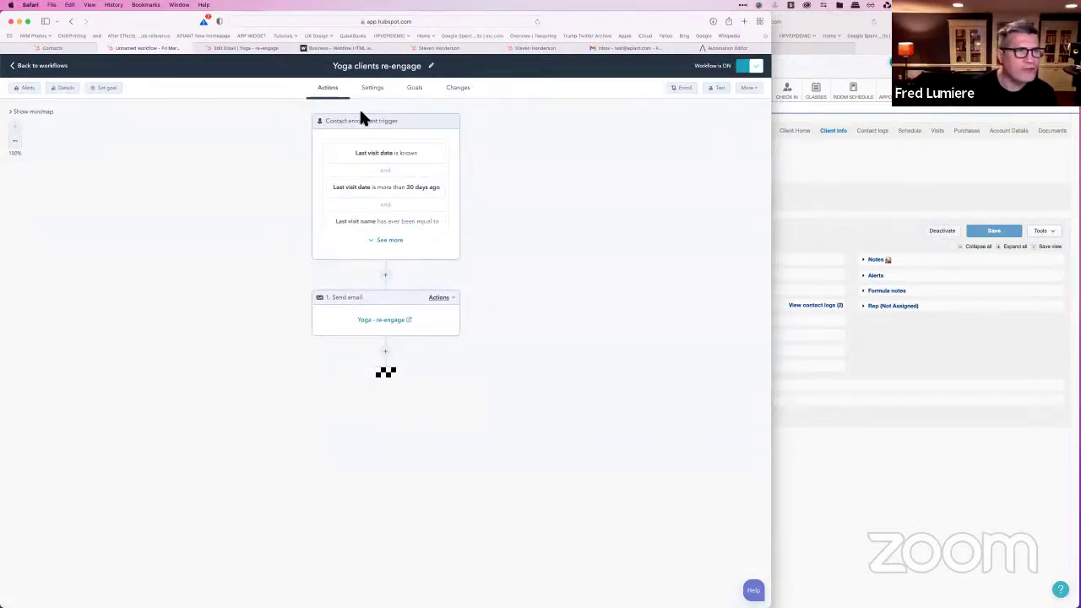
Step: Check the workflow's Enrollment history and open the first enrolled contact's record
left_click(65, 91)
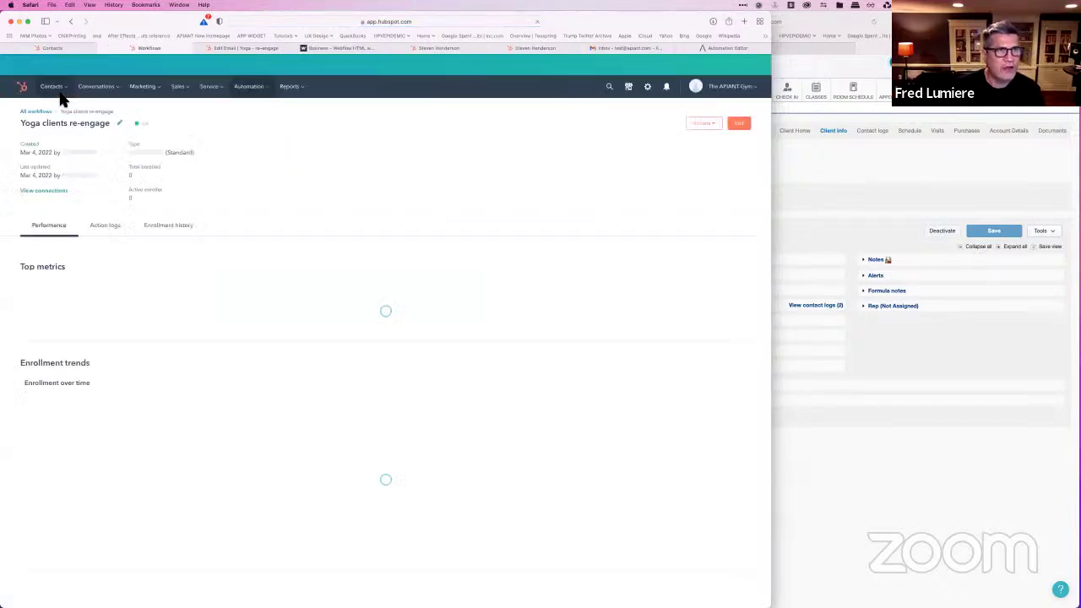
left_click(159, 235)
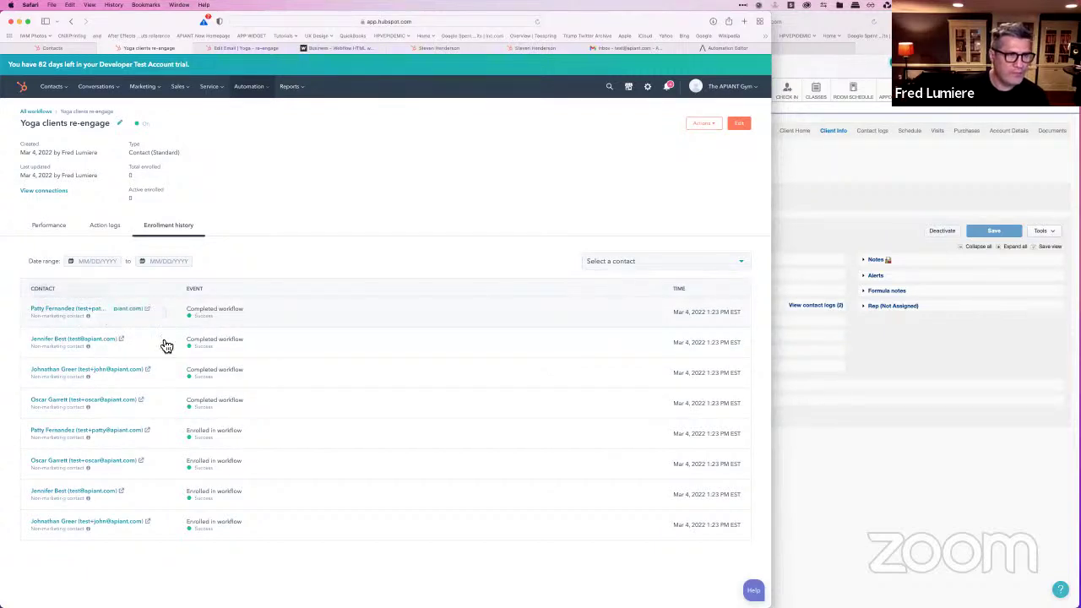
left_click(71, 310)
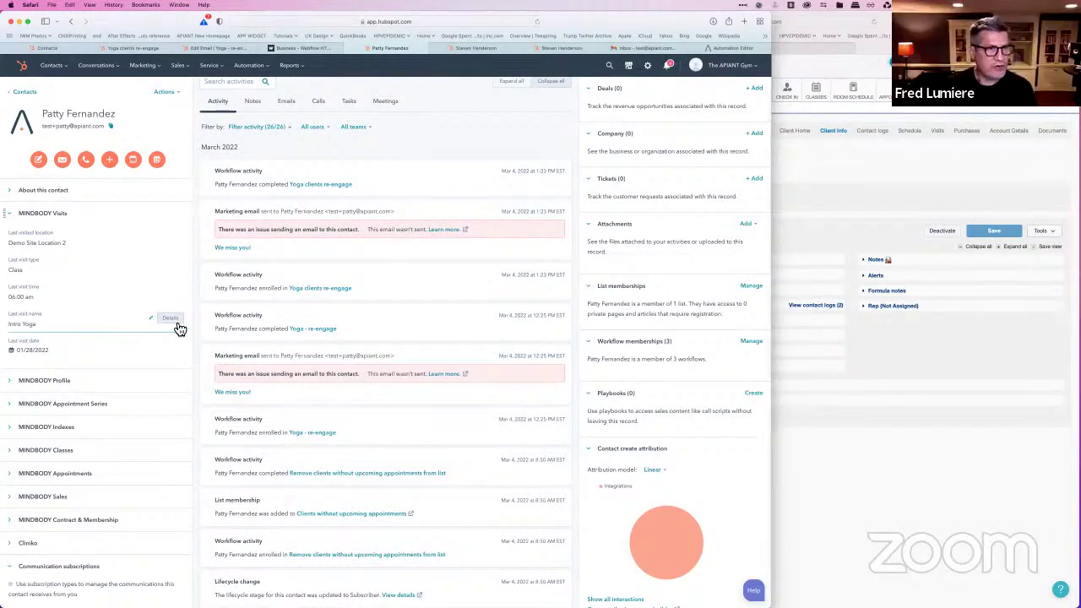
Step: Inspect the source of the contact's Last visit name, then open the 'We miss you!' email
left_click(171, 319)
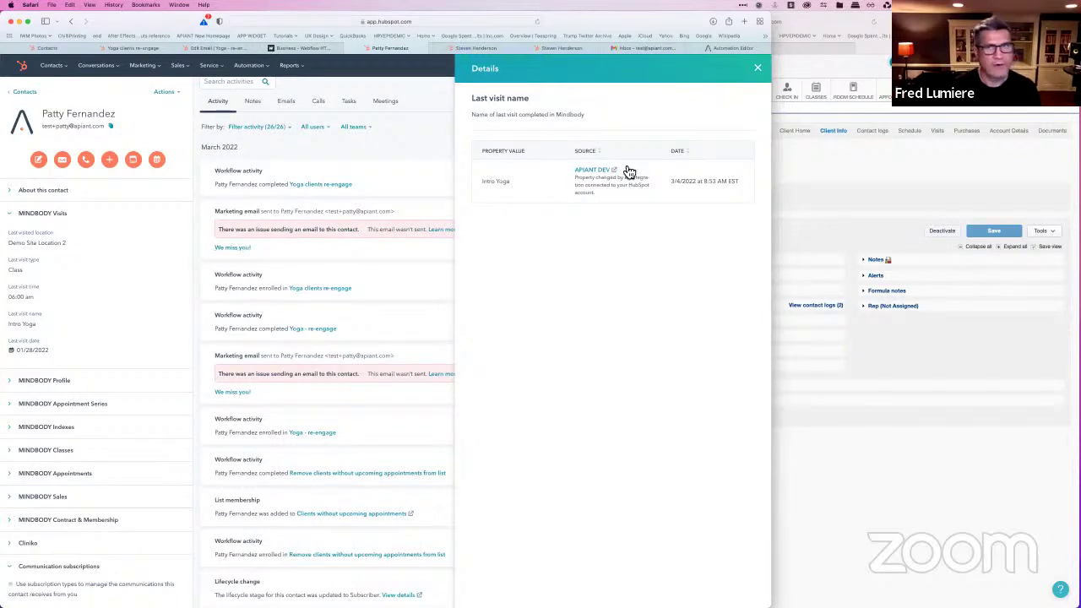
left_click(757, 68)
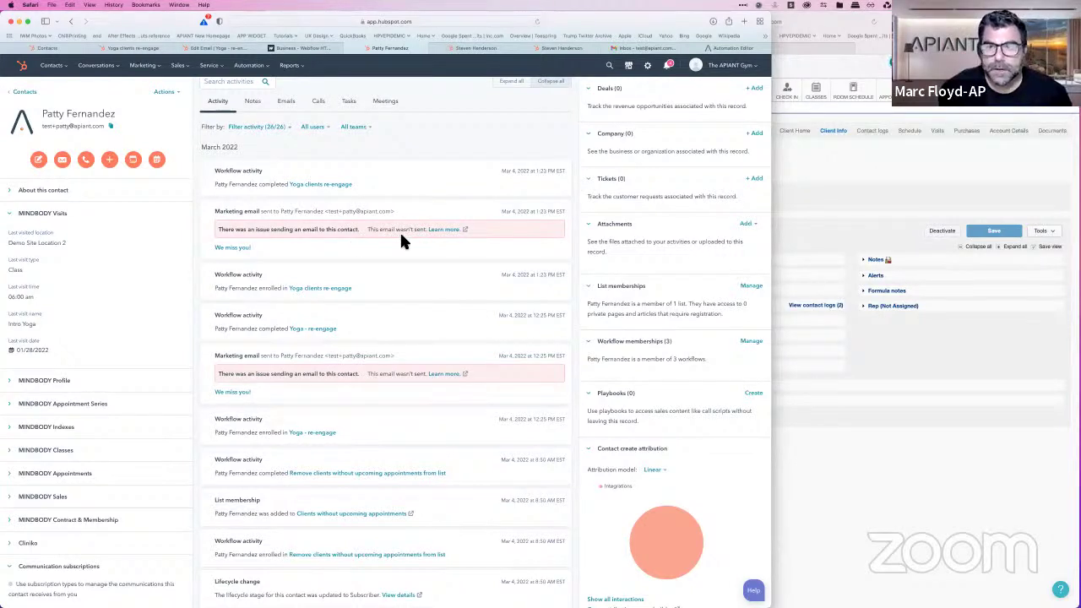
left_click(232, 247)
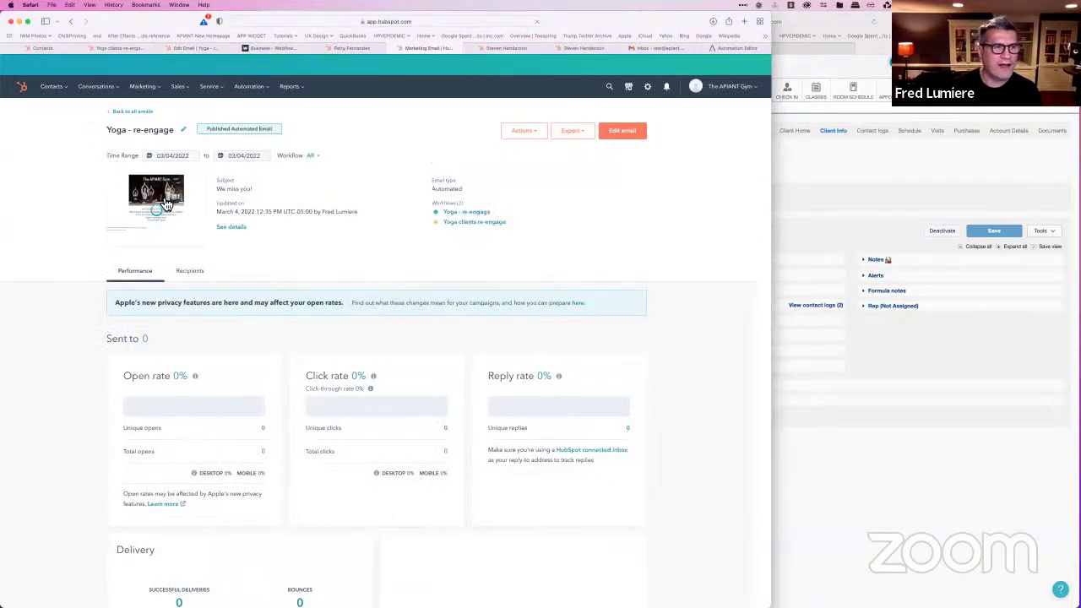
Step: Preview the 'We miss you!' email, go back to all emails, and return to the contact's record
mouse_move(164, 206)
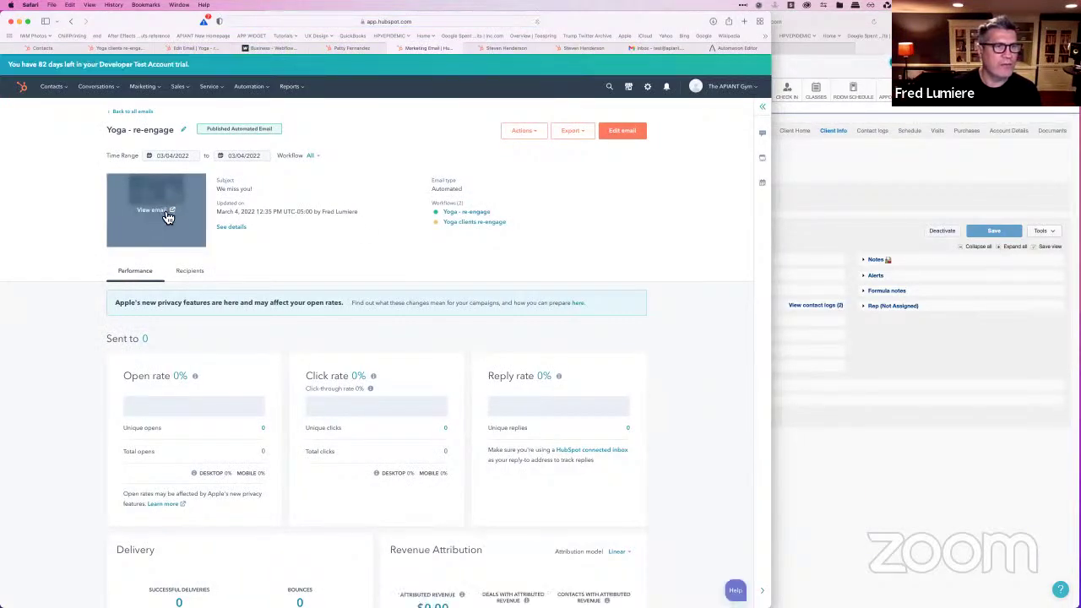
left_click(166, 214)
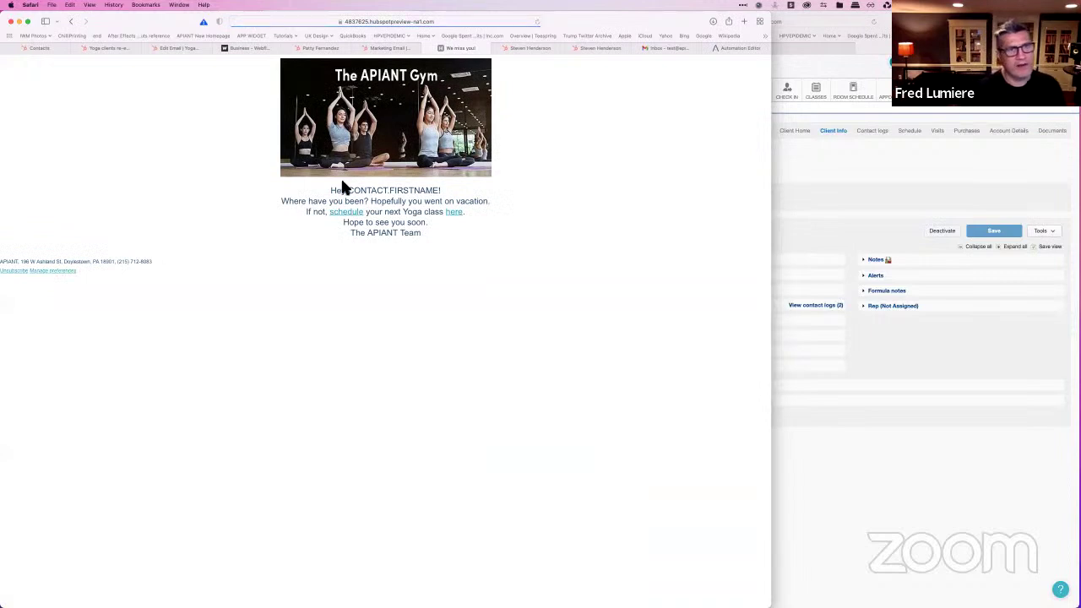
left_click(436, 47)
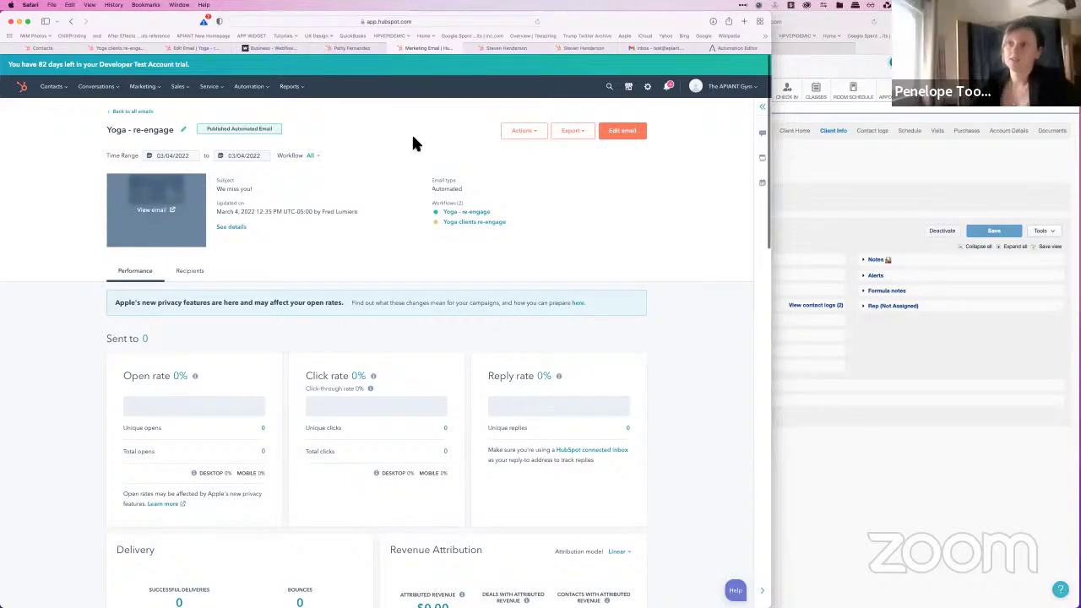
left_click(131, 112)
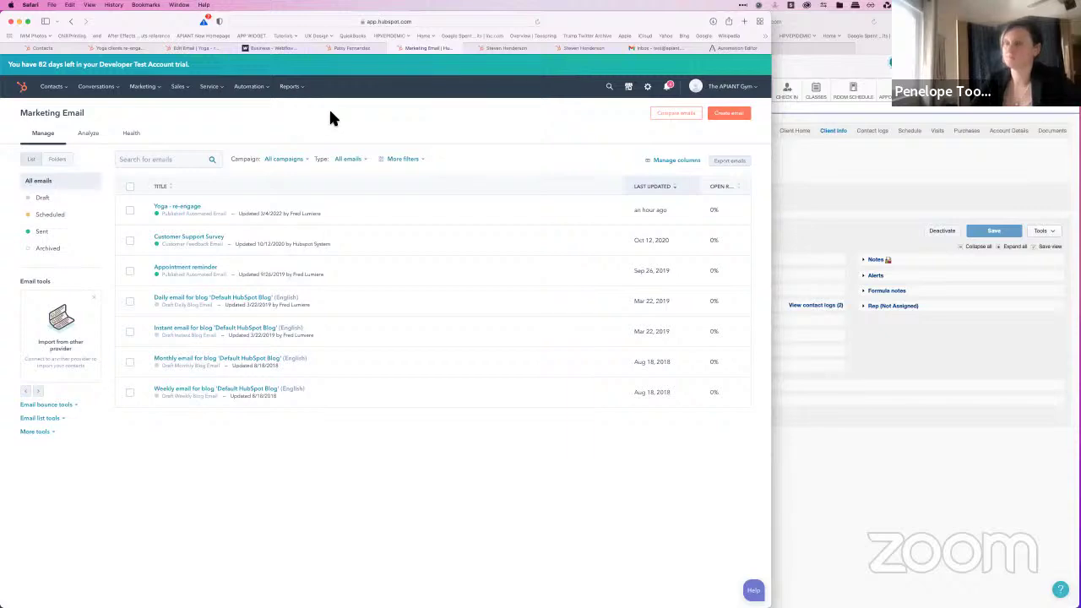
left_click(346, 48)
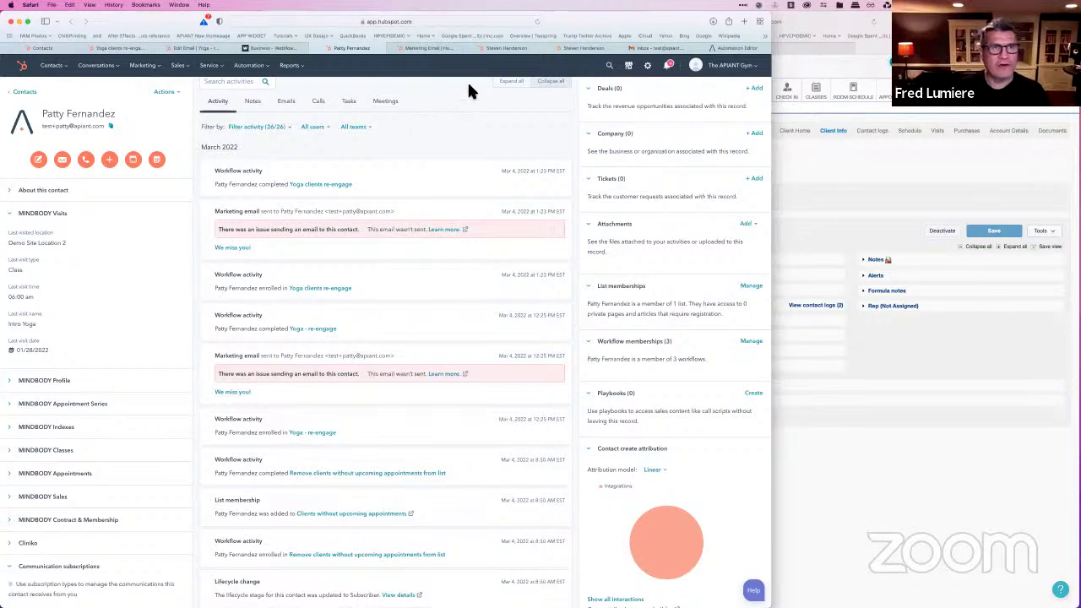
Step: Switch to the marketing email list tab on the way to the other contact's record
left_click(432, 47)
Step: Cycle through the contact, email and enrollment-history tabs, then go to All workflows
left_click(500, 49)
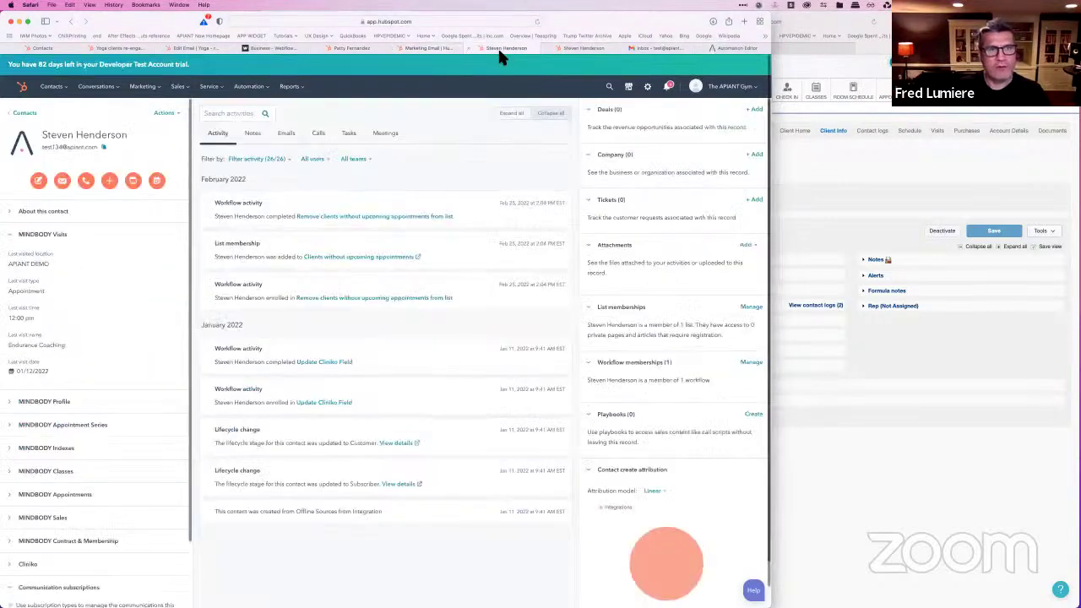
left_click(359, 49)
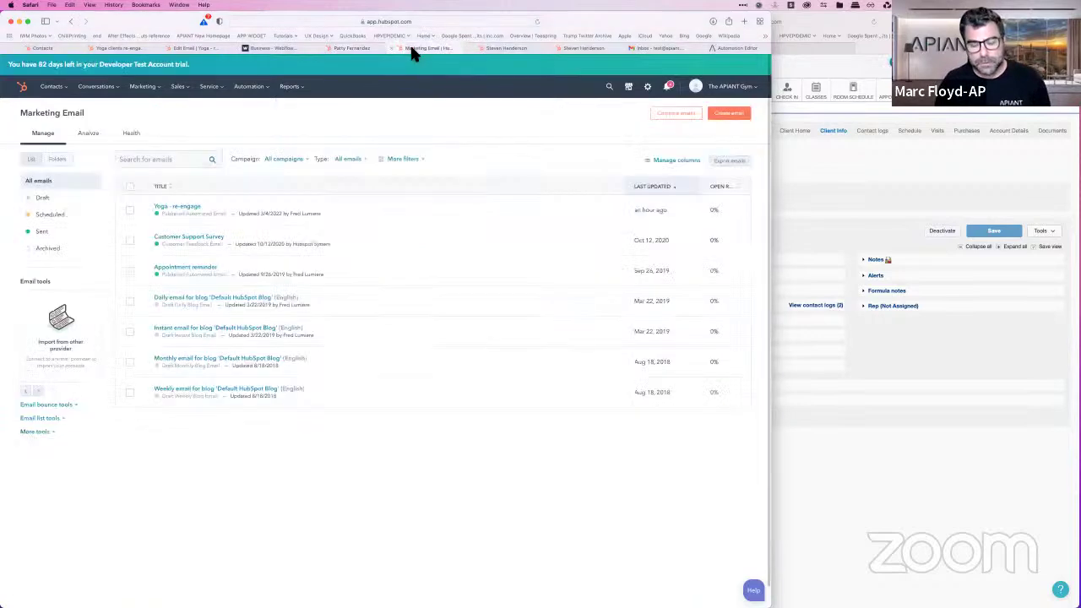
left_click(412, 49)
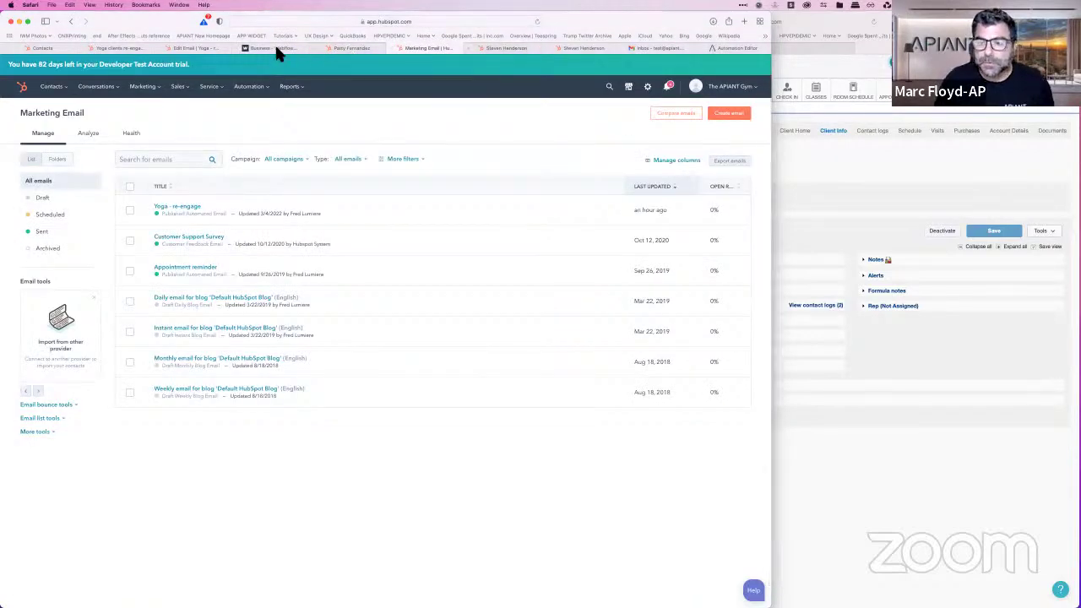
left_click(196, 48)
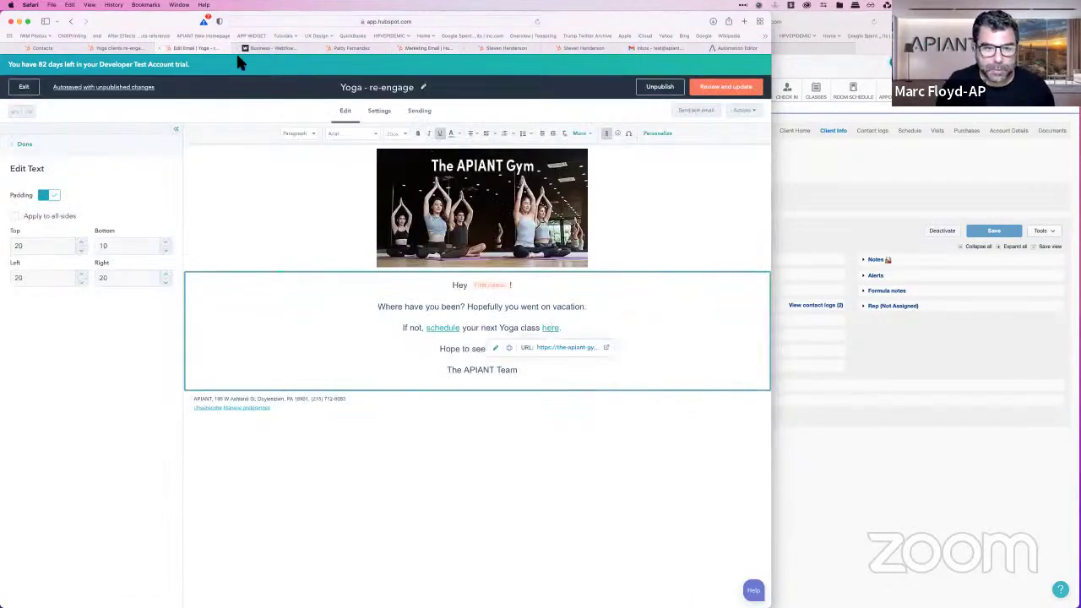
left_click(125, 48)
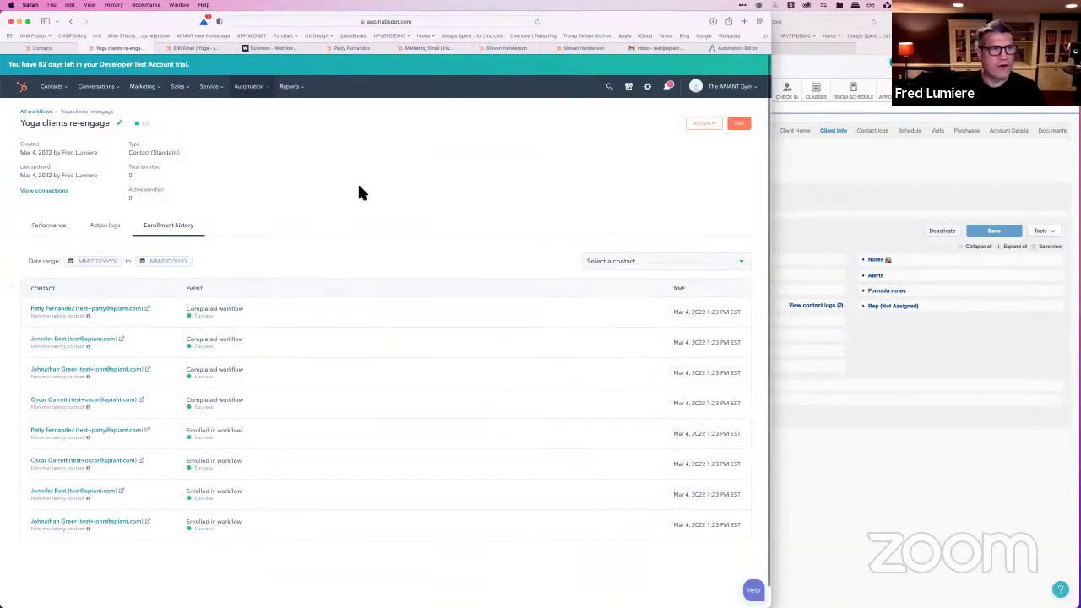
left_click(34, 111)
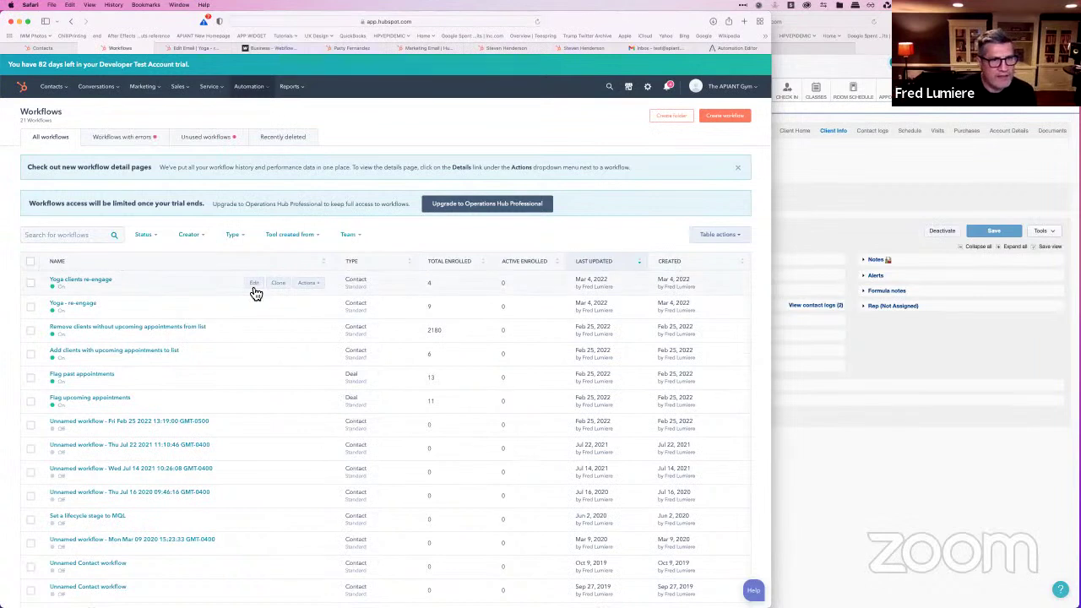
Step: Open the Yoga clients re-engage workflow for editing and show its contact enrollment triggers
left_click(254, 288)
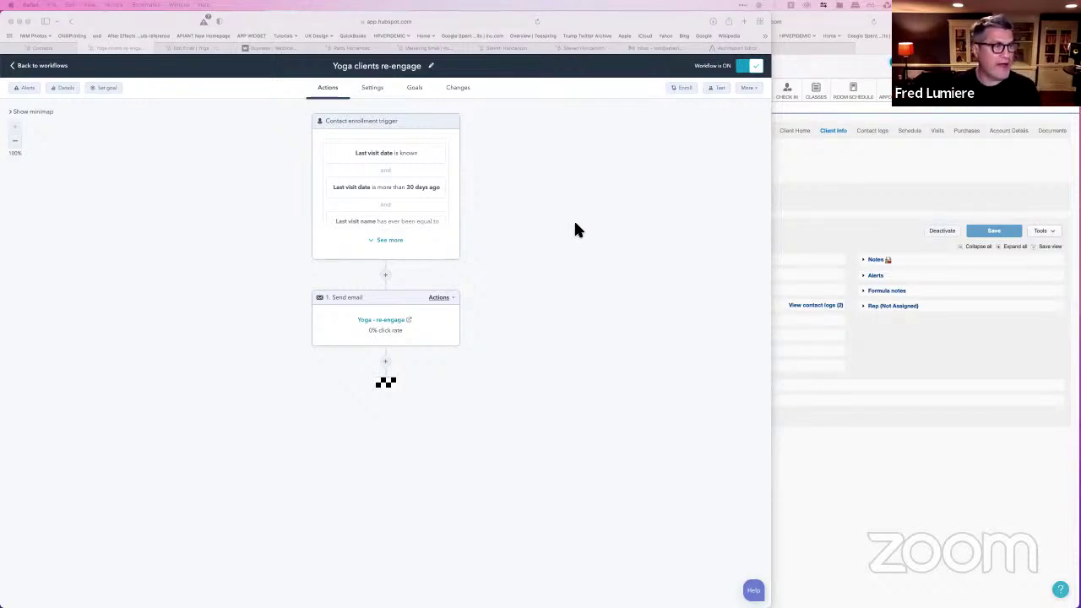
left_click(436, 249)
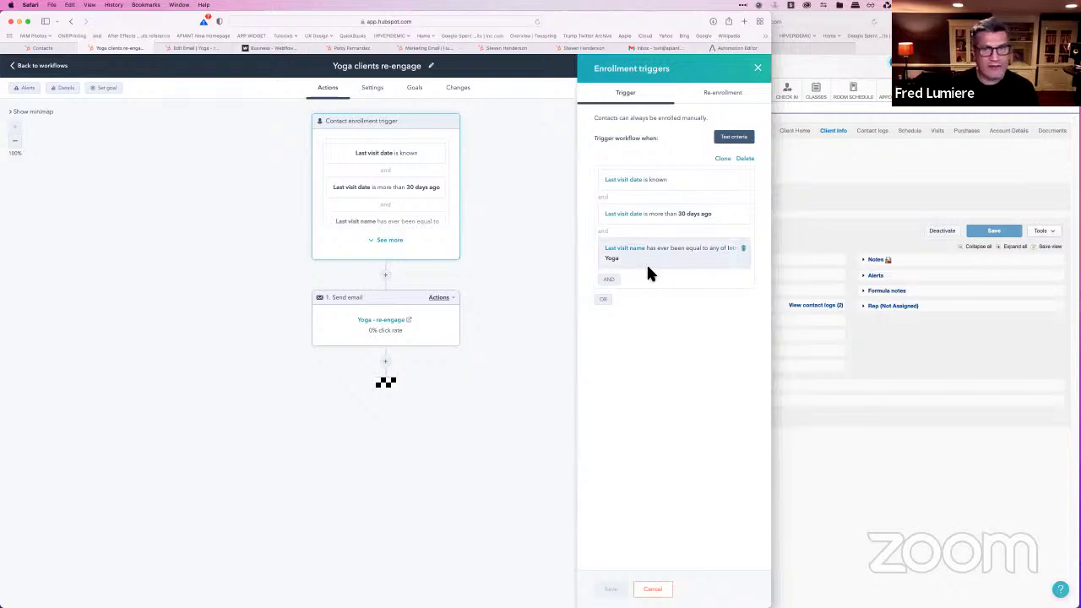
Step: Add a deal-property condition: Upcoming booking is none of Upcoming
left_click(611, 281)
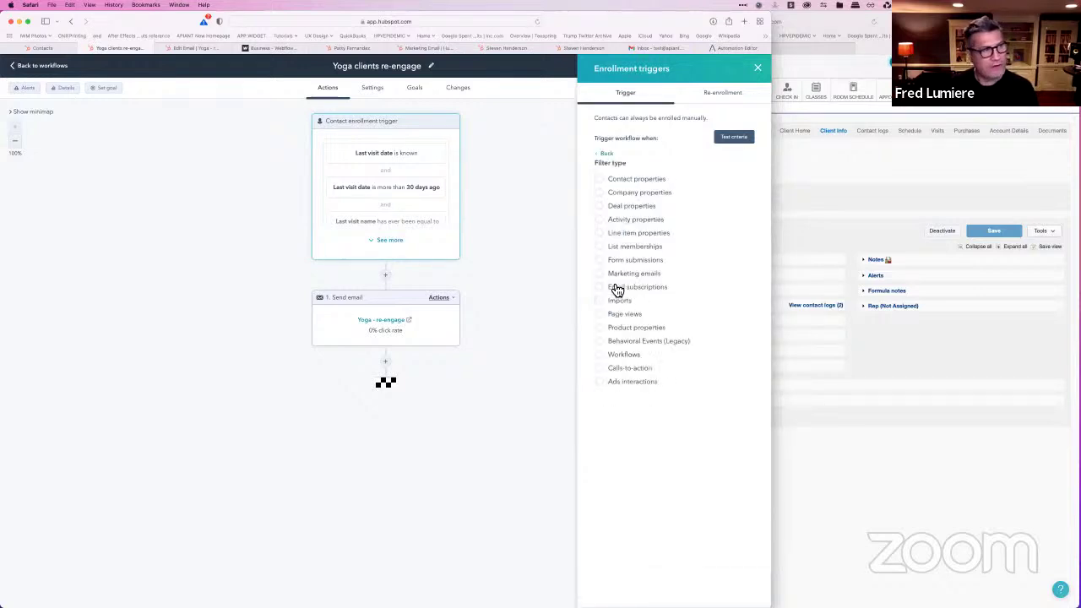
left_click(601, 207)
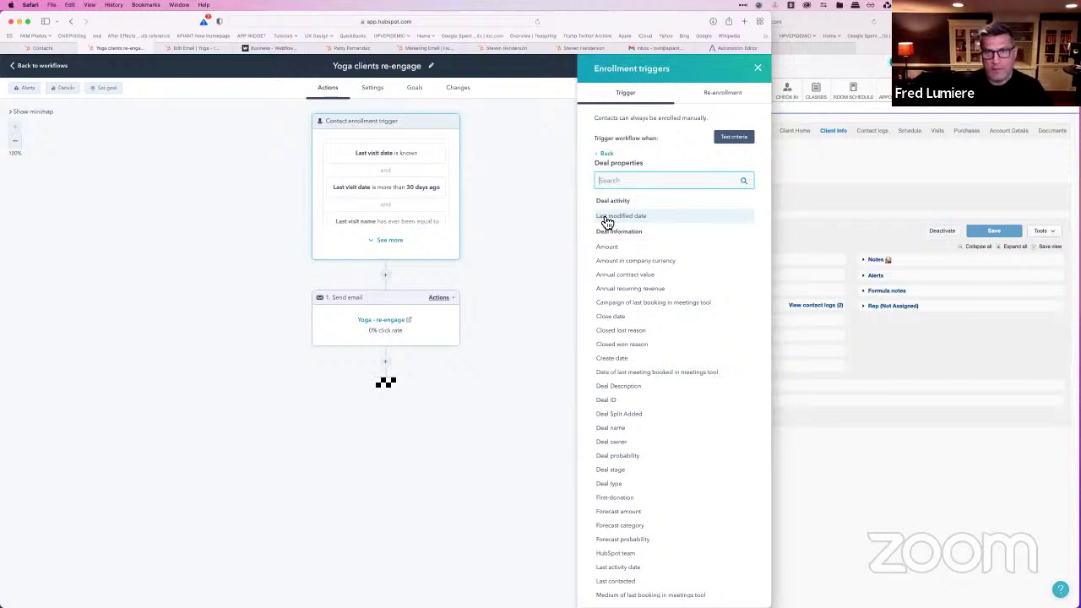
type("appoint")
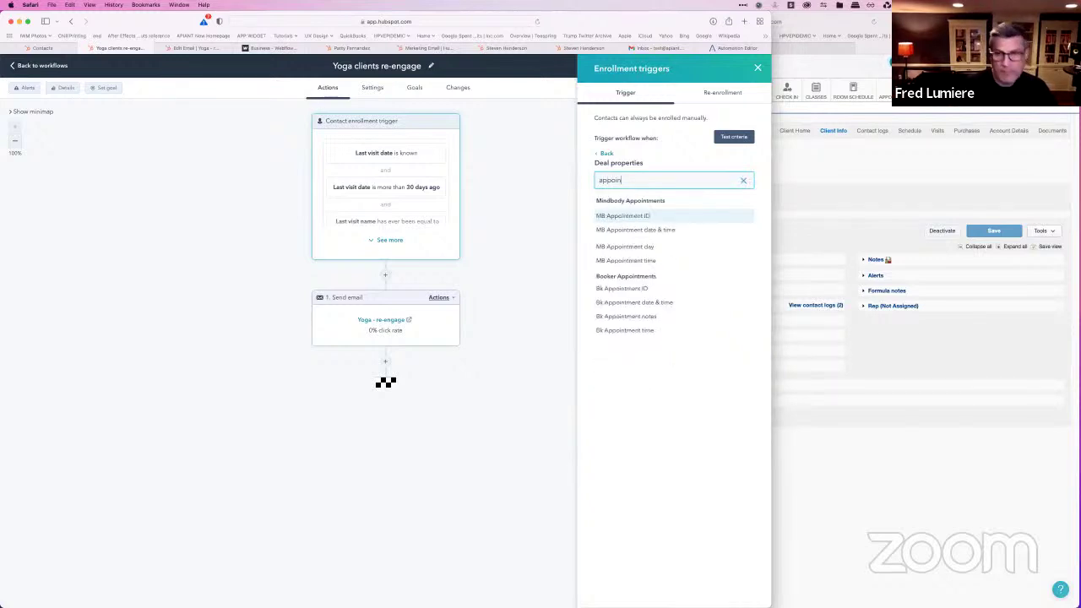
double_click(627, 181)
type("u")
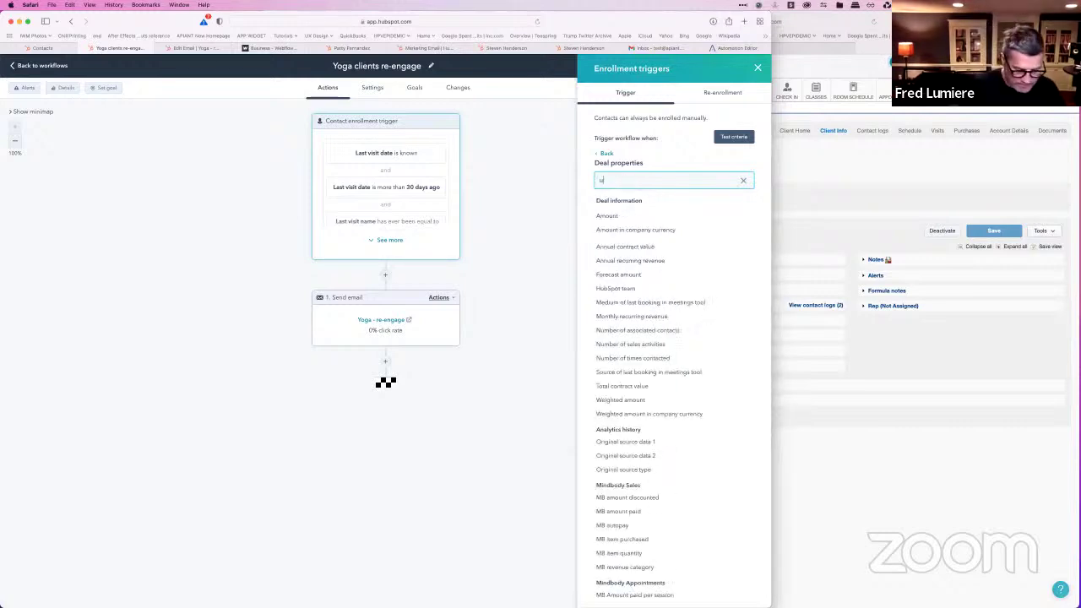
type("pcoming")
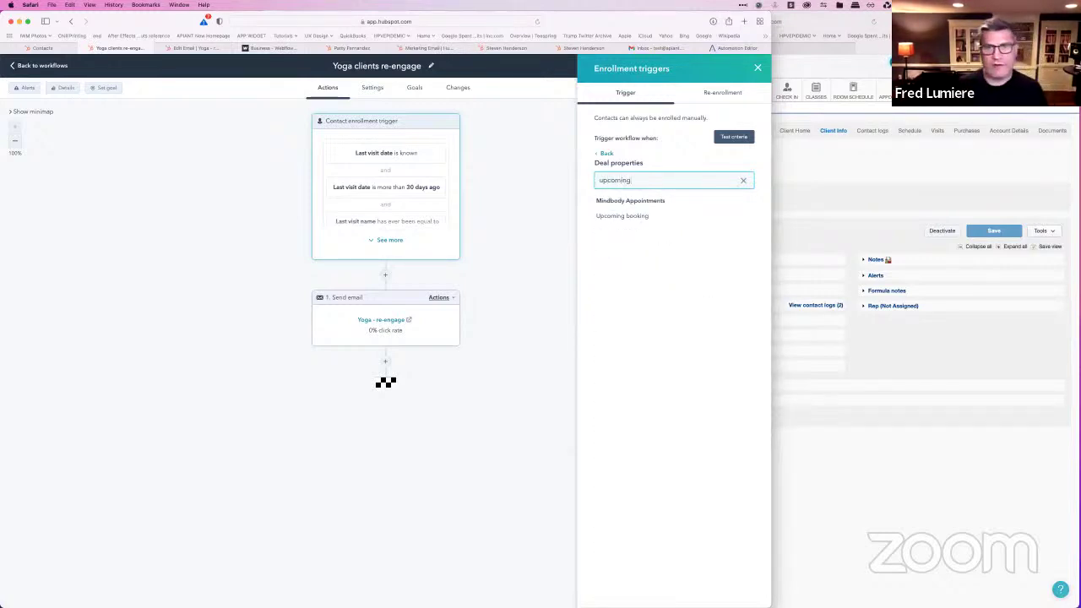
left_click(632, 219)
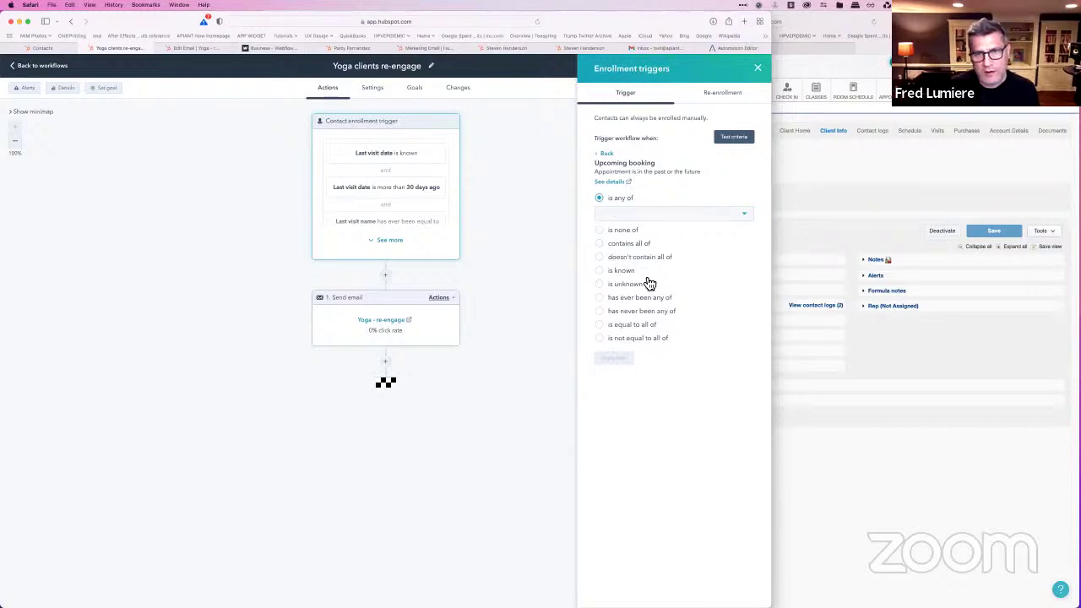
left_click(606, 235)
left_click(612, 228)
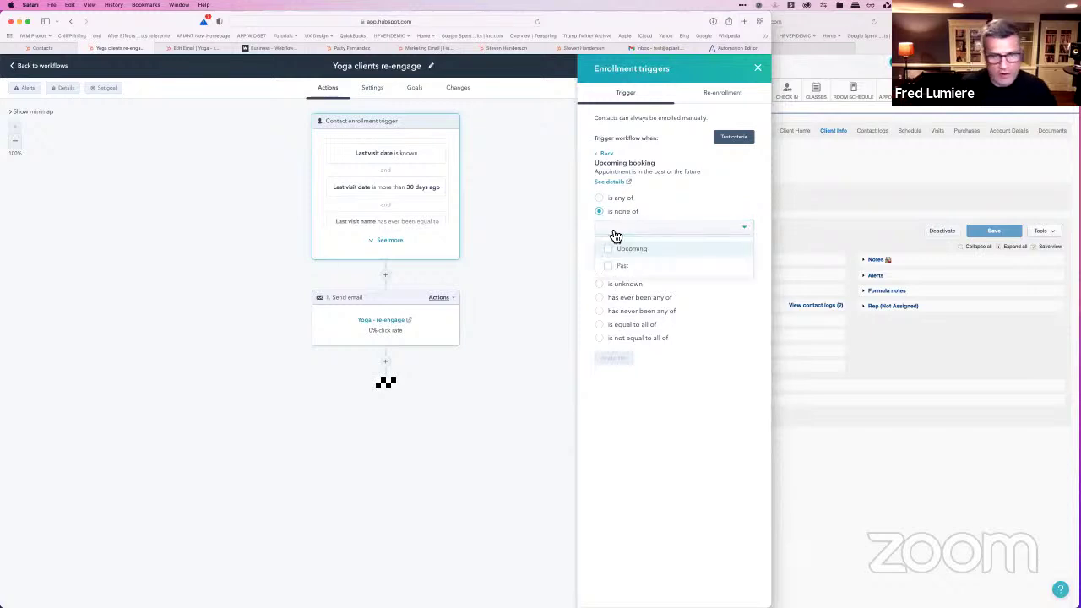
left_click(617, 253)
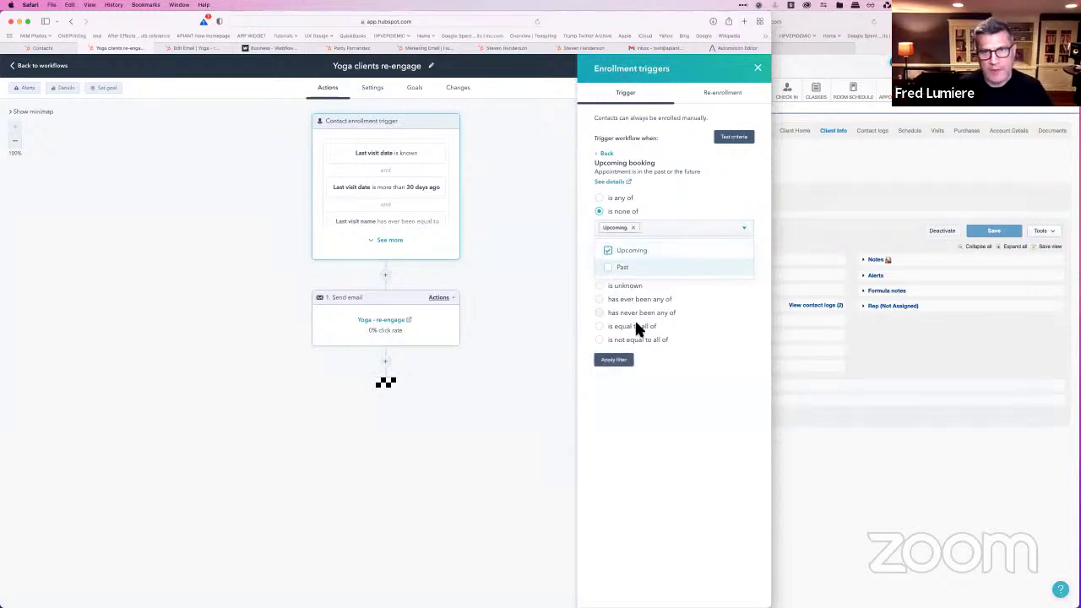
left_click(626, 365)
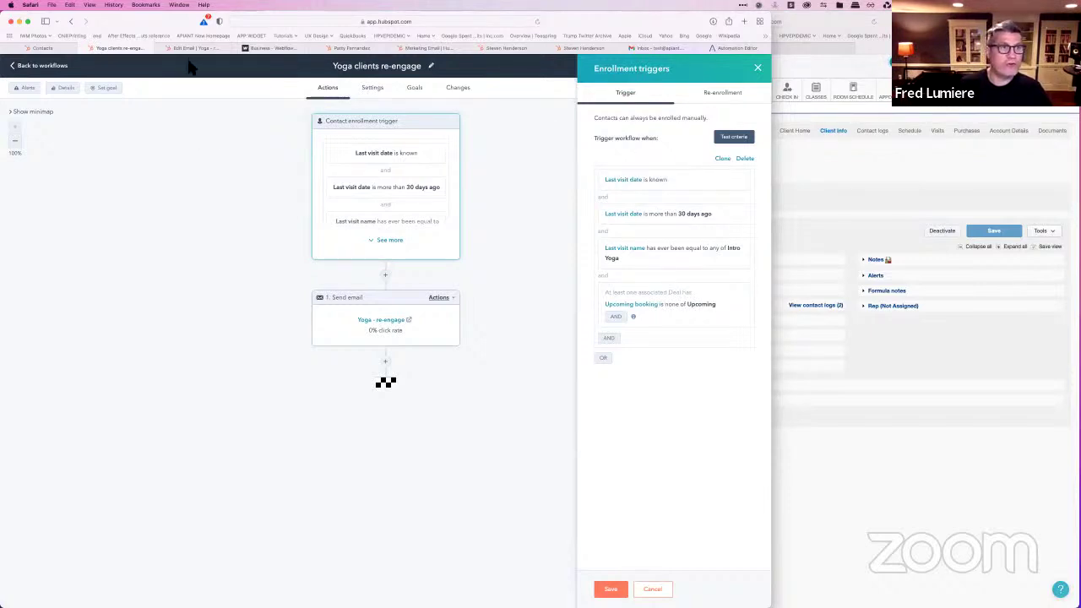
left_click(42, 49)
scroll(301, 209, "right", 5)
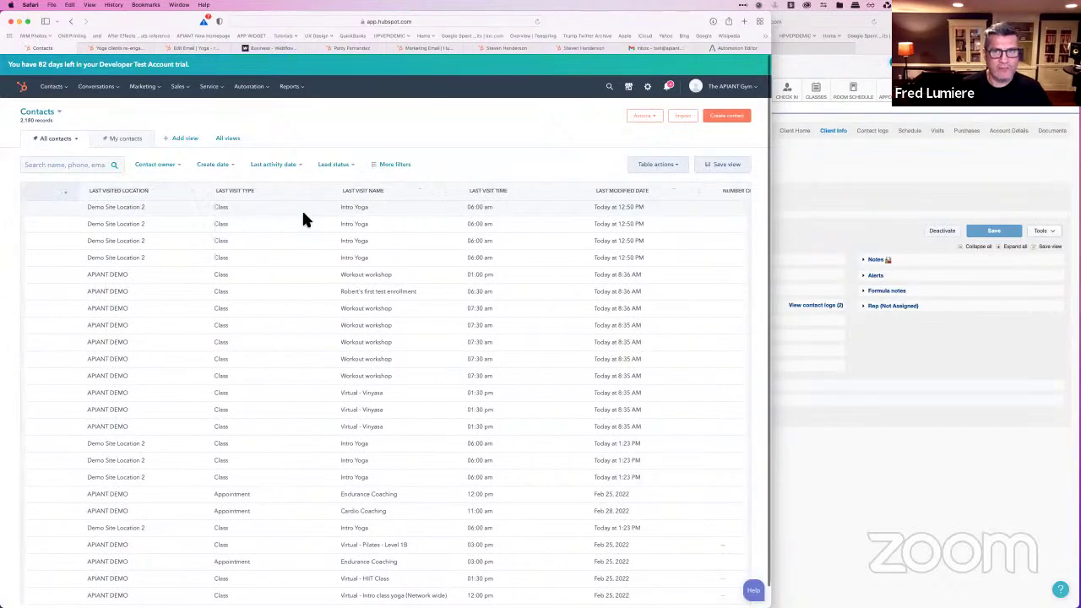
scroll(302, 211, "left", 5)
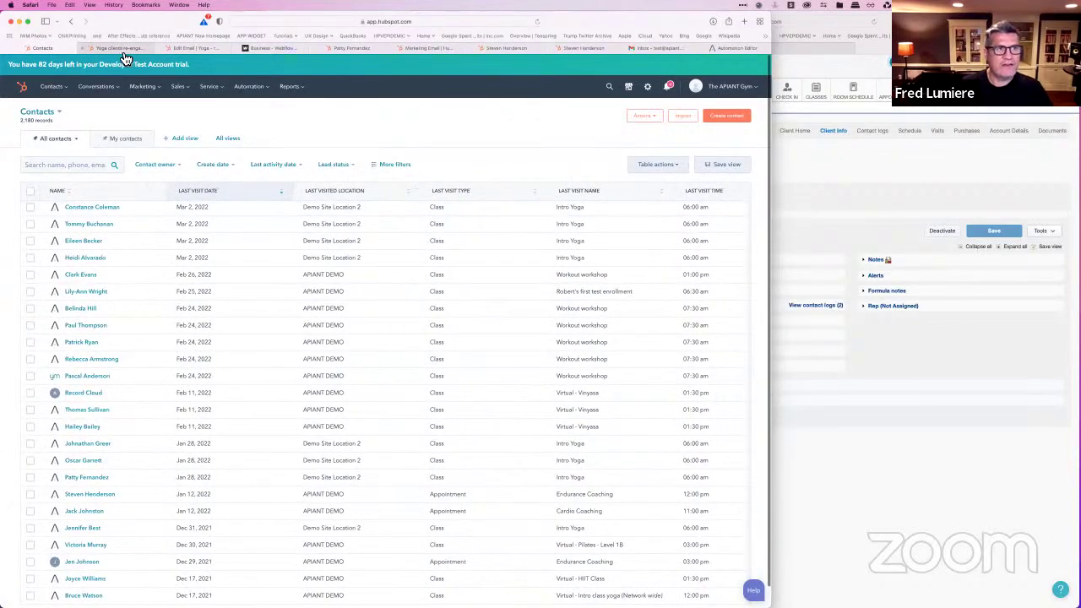
left_click(199, 48)
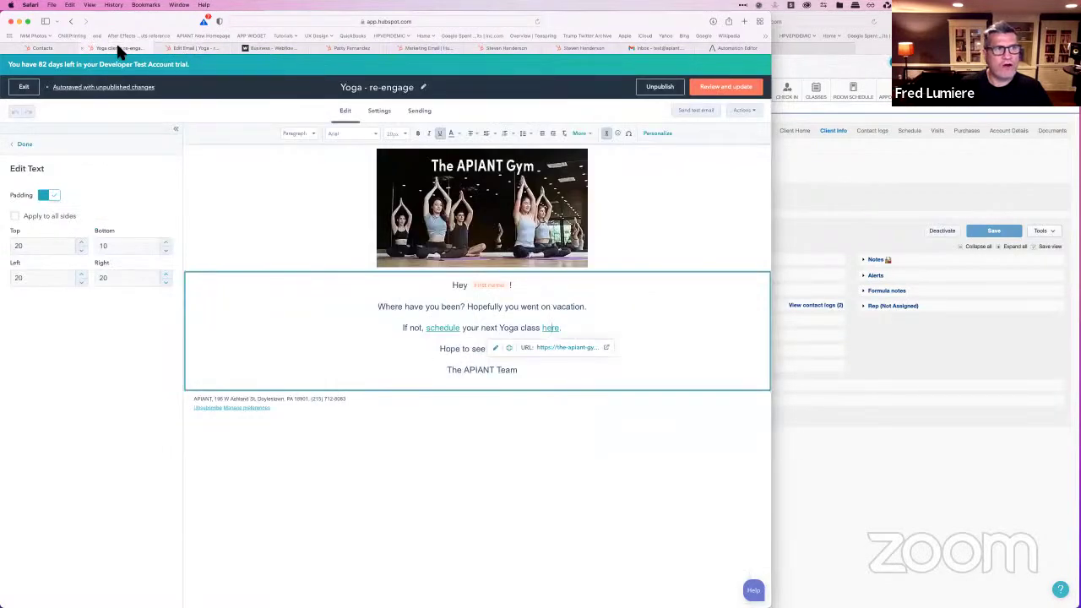
left_click(118, 48)
left_click(198, 48)
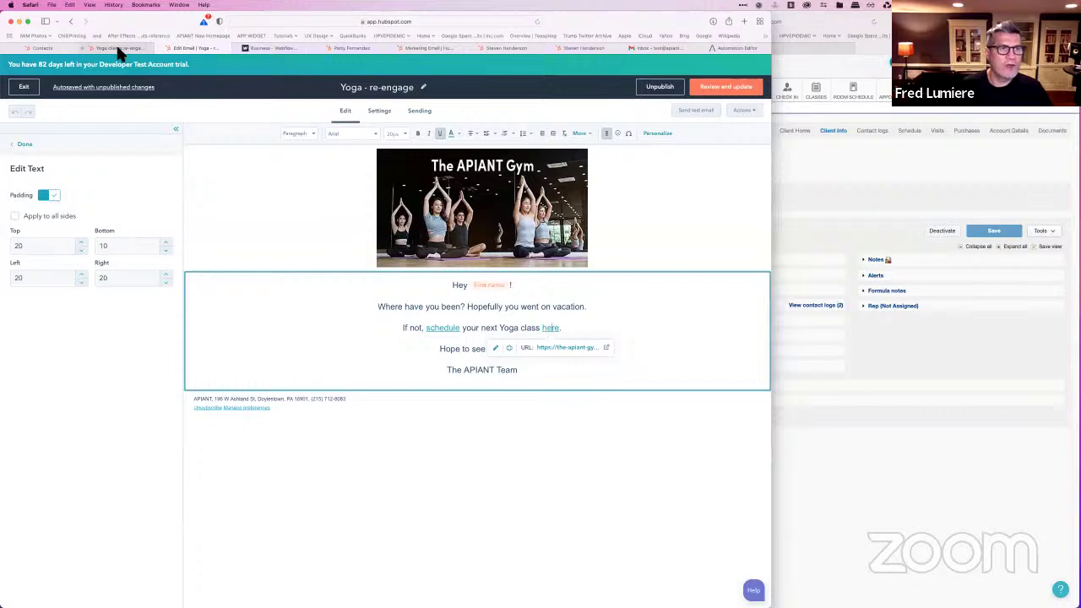
mouse_move(119, 53)
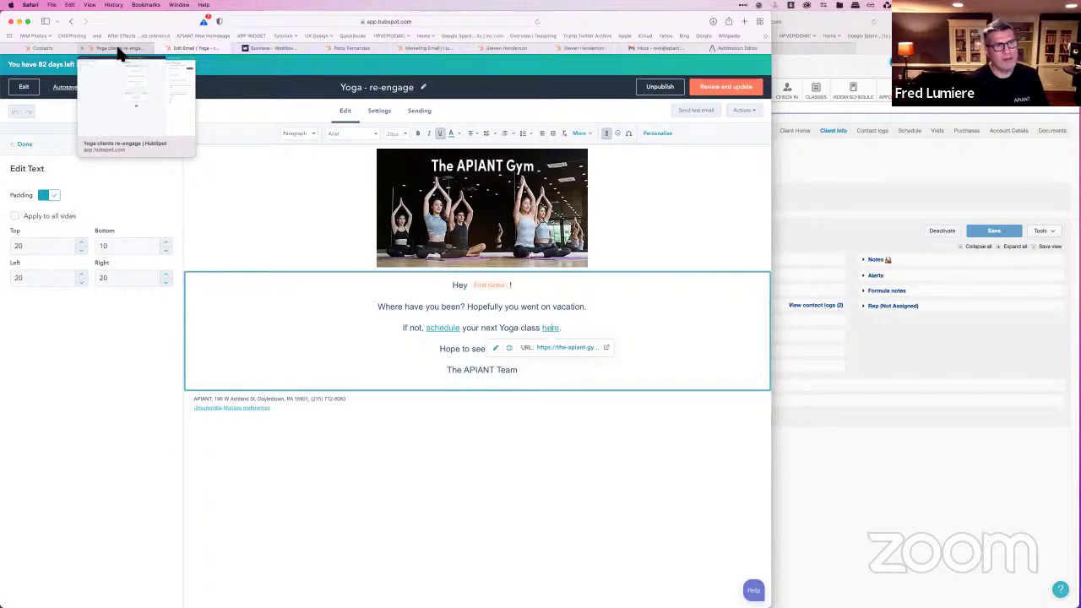
left_click(119, 51)
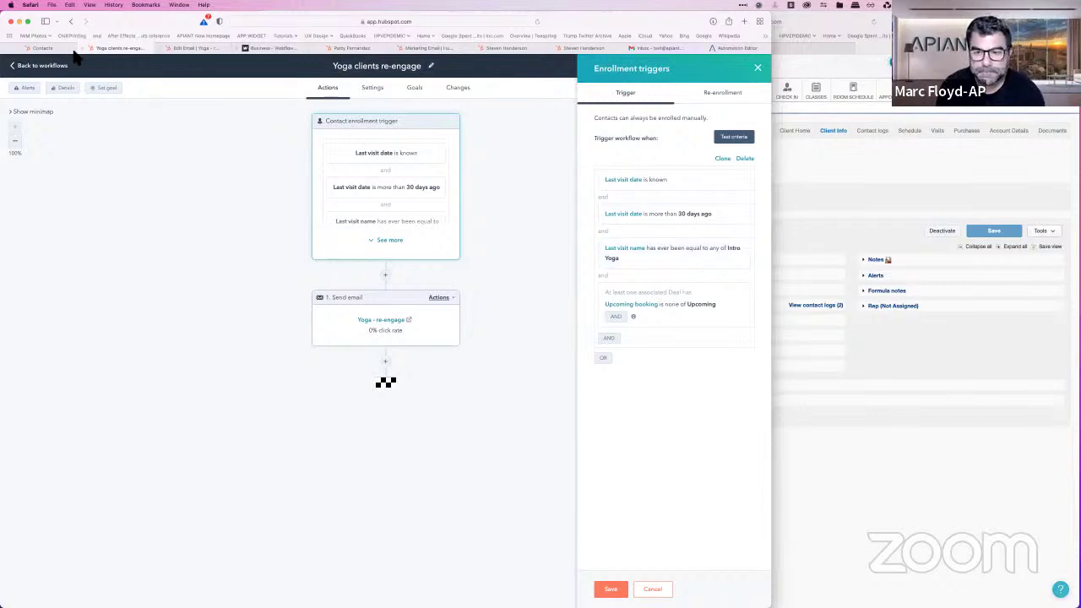
Step: From the Contacts list, open the record of an Intro Yoga client last visited Mar 2, 2022
left_click(42, 48)
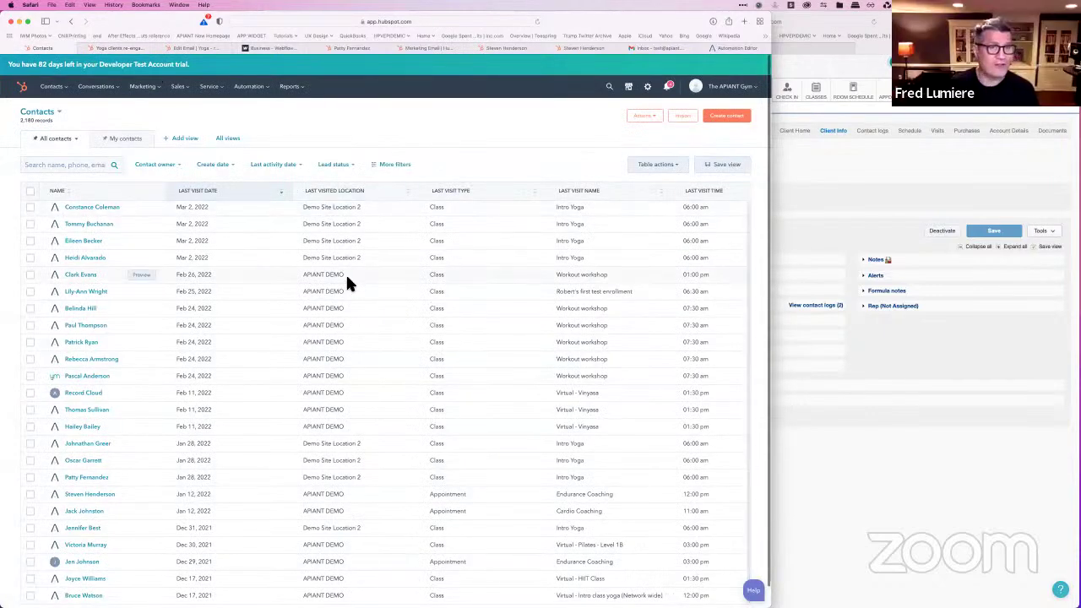
scroll(355, 276, "right", 2)
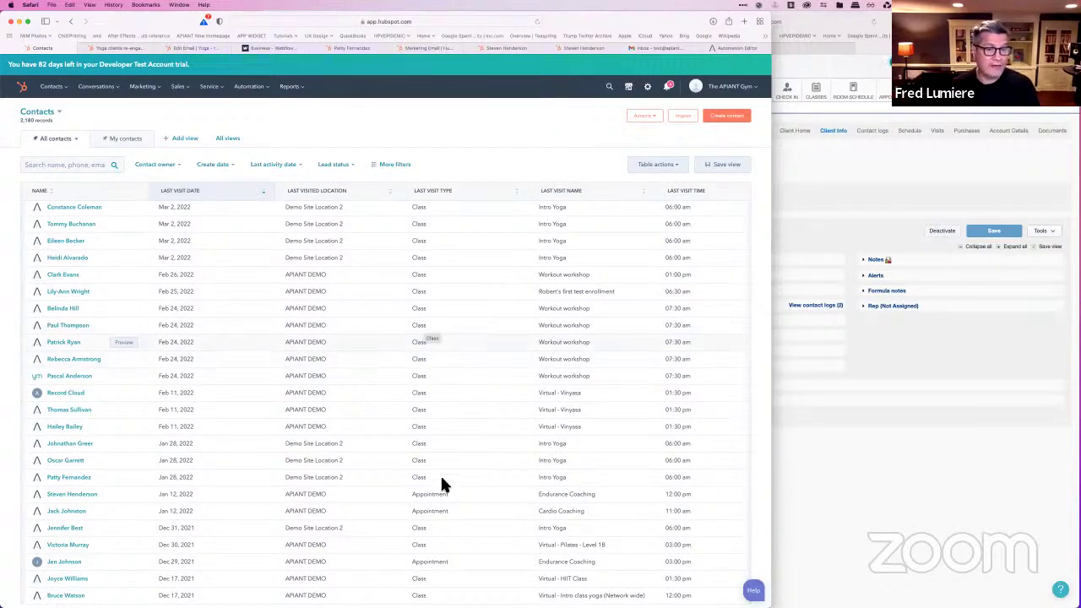
scroll(440, 479, "down", 1)
scroll(440, 479, "up", 2)
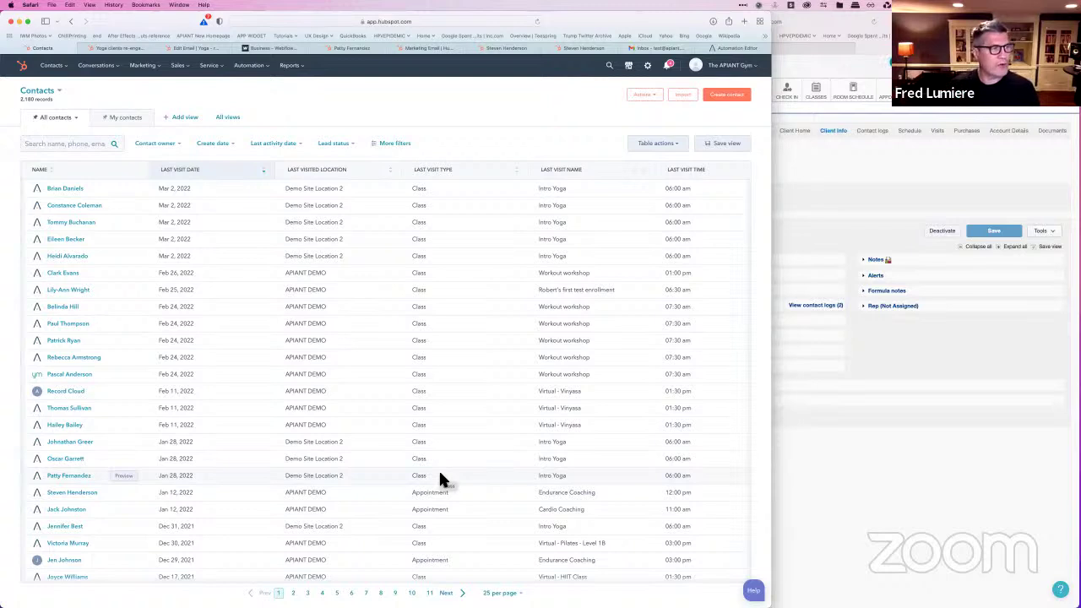
left_click(118, 49)
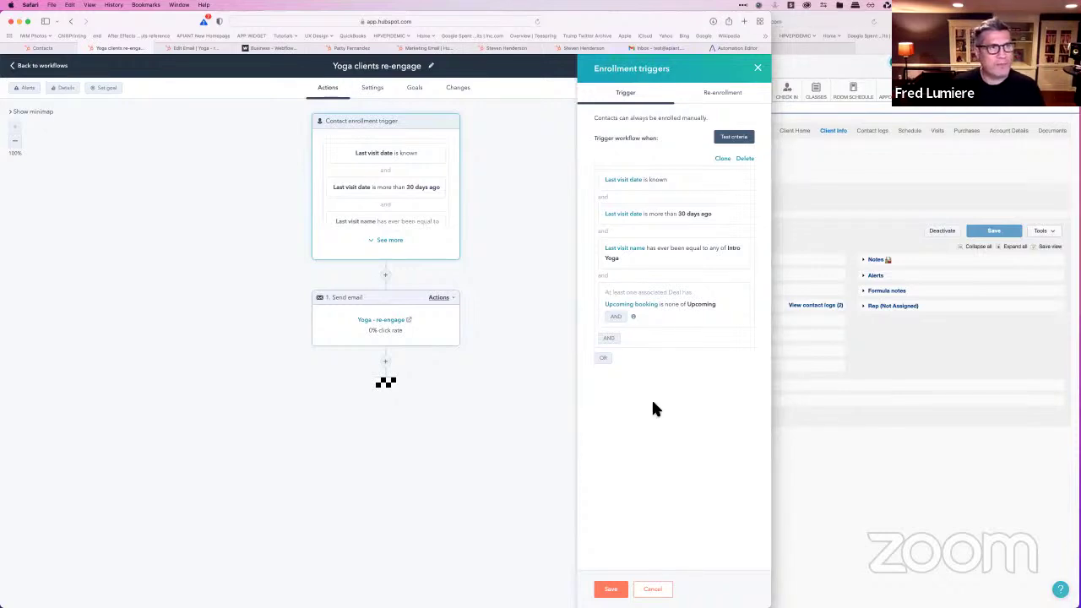
left_click(42, 48)
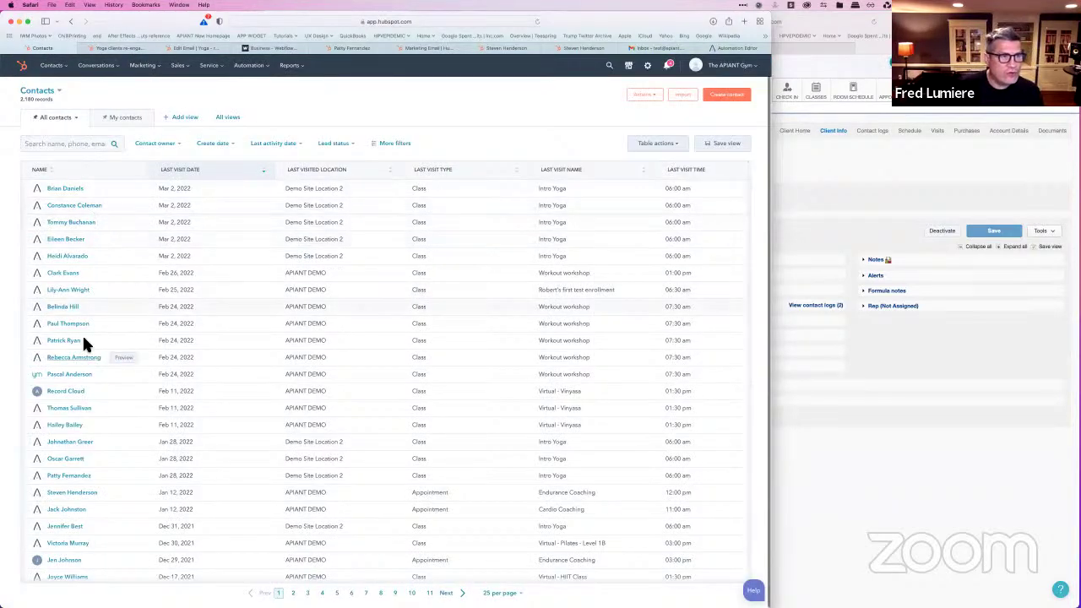
left_click(60, 207)
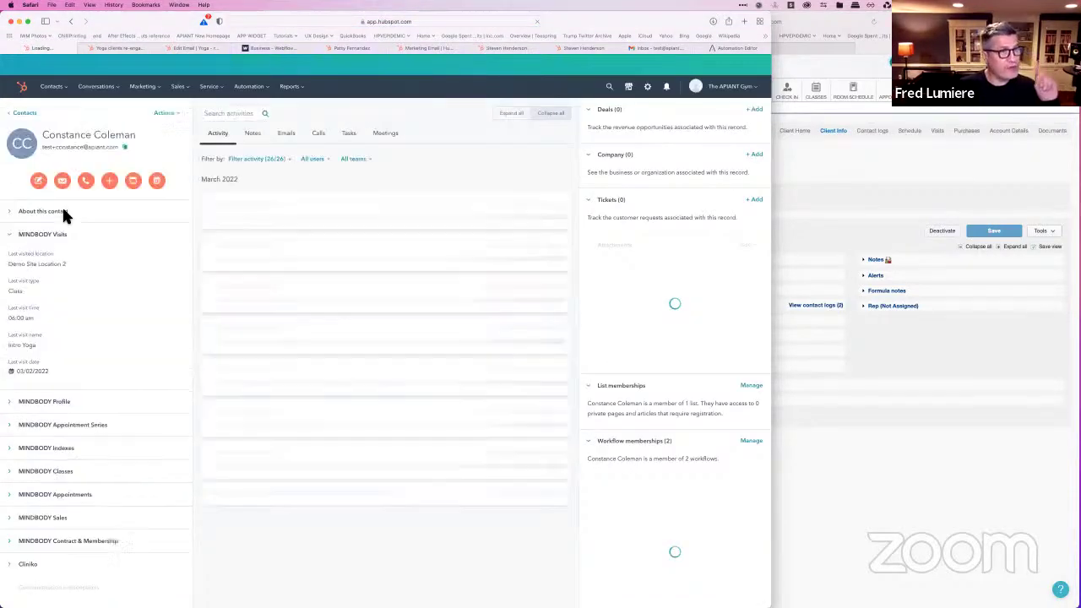
Step: Review the contact's Mindbody properties under View all properties, then return to the workflow's triggers
left_click(179, 117)
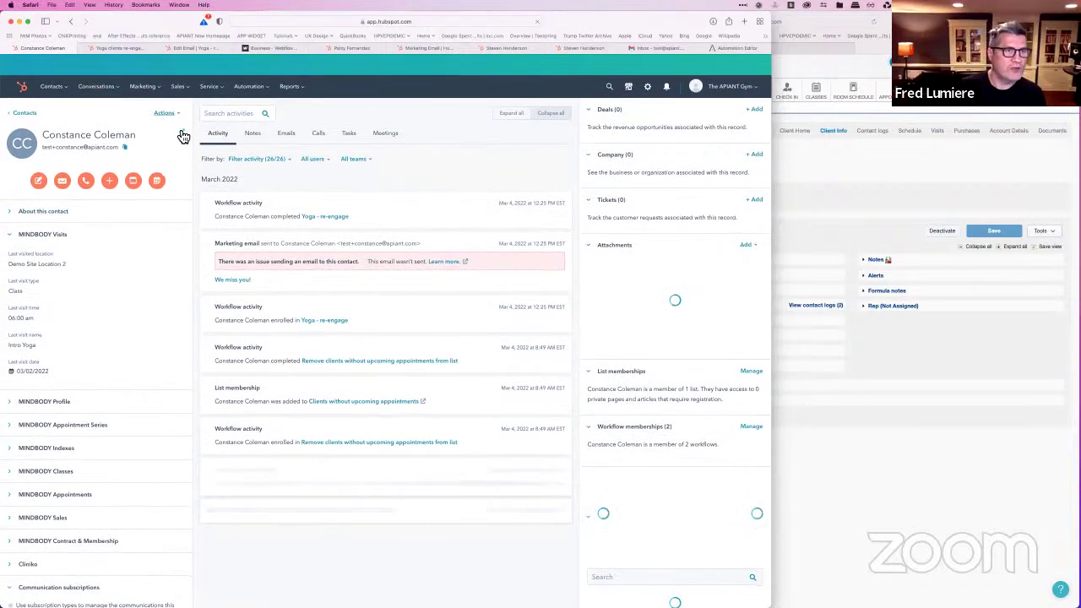
left_click(183, 162)
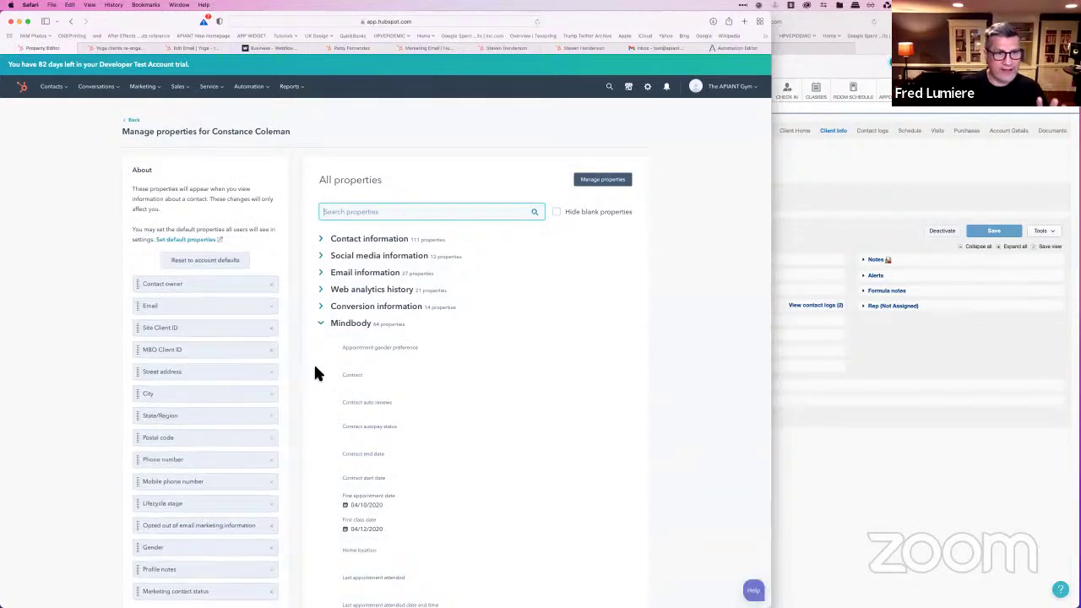
scroll(321, 368, "down", 2)
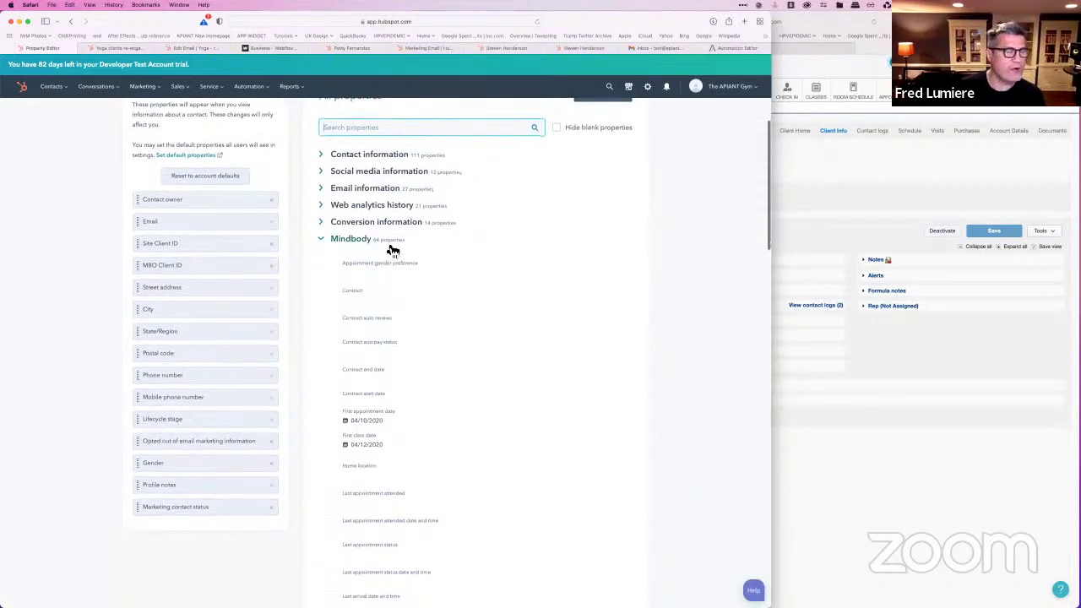
scroll(401, 324, "down", 4)
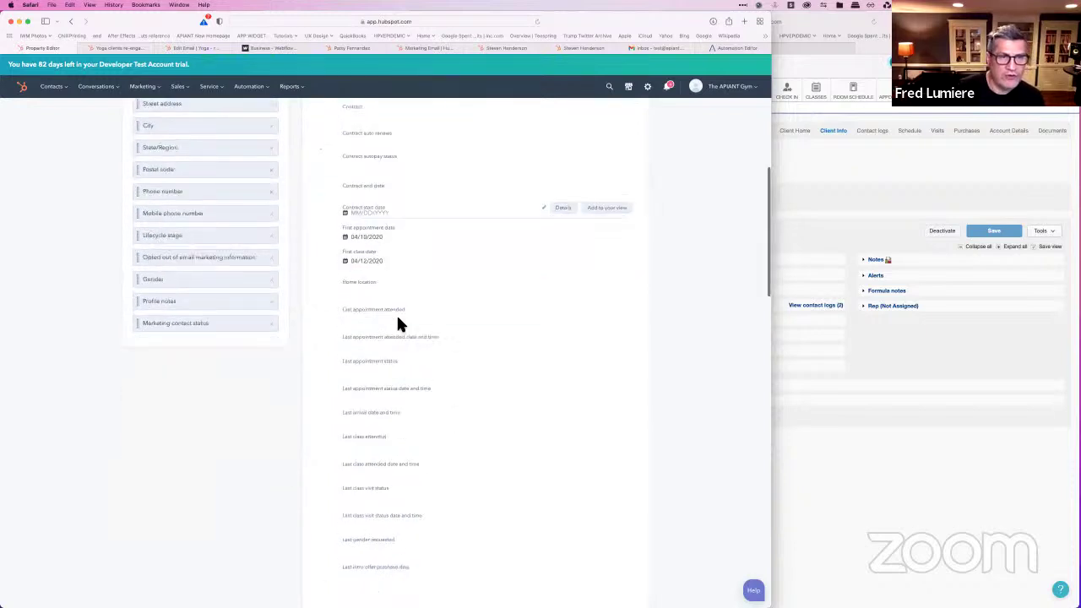
scroll(399, 319, "down", 10)
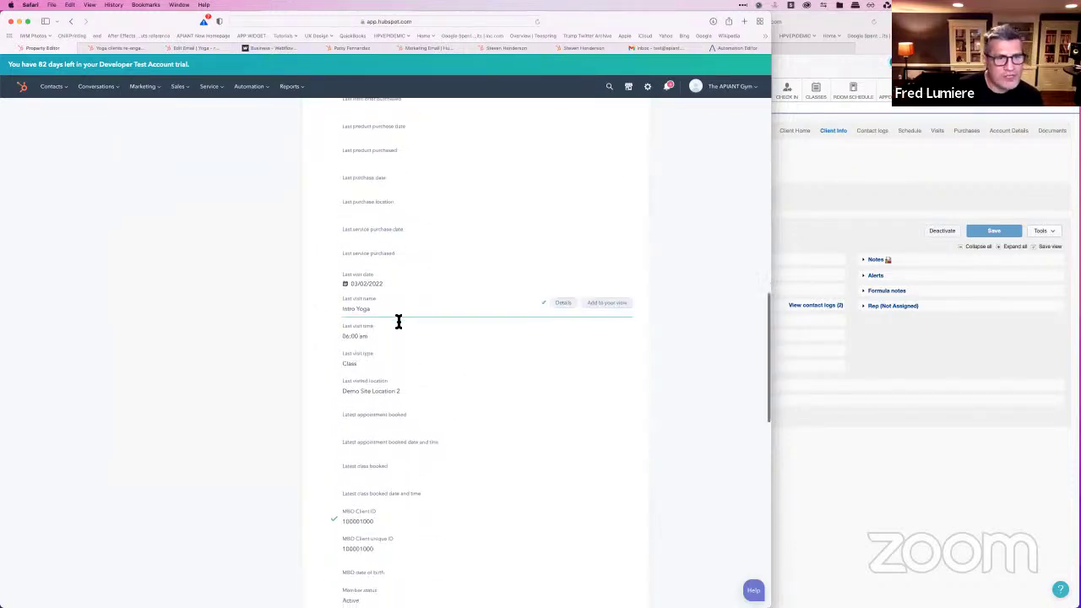
scroll(398, 321, "down", 6)
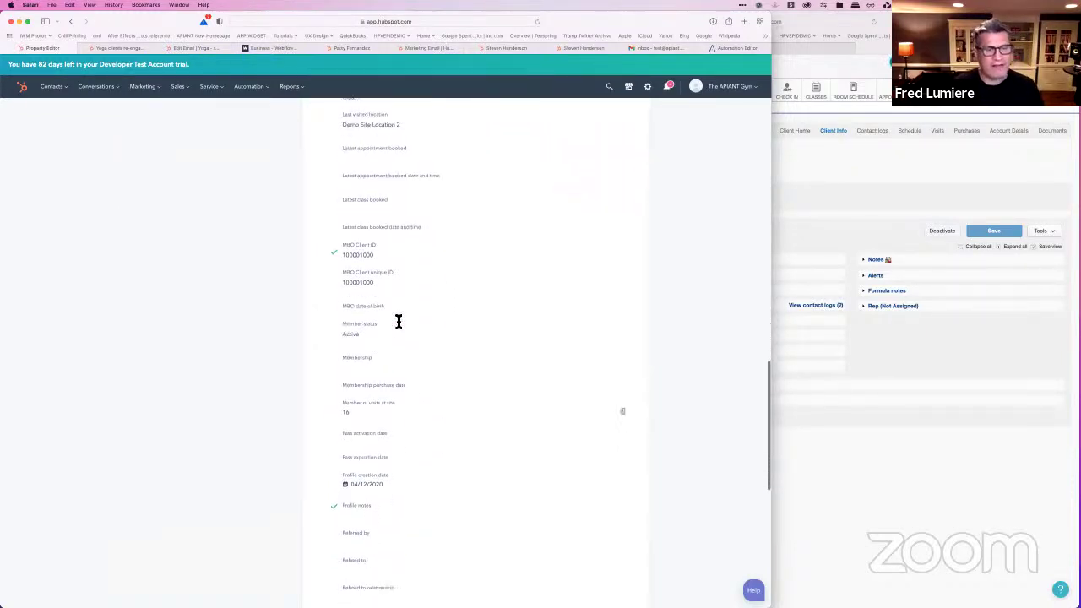
scroll(399, 321, "down", 2)
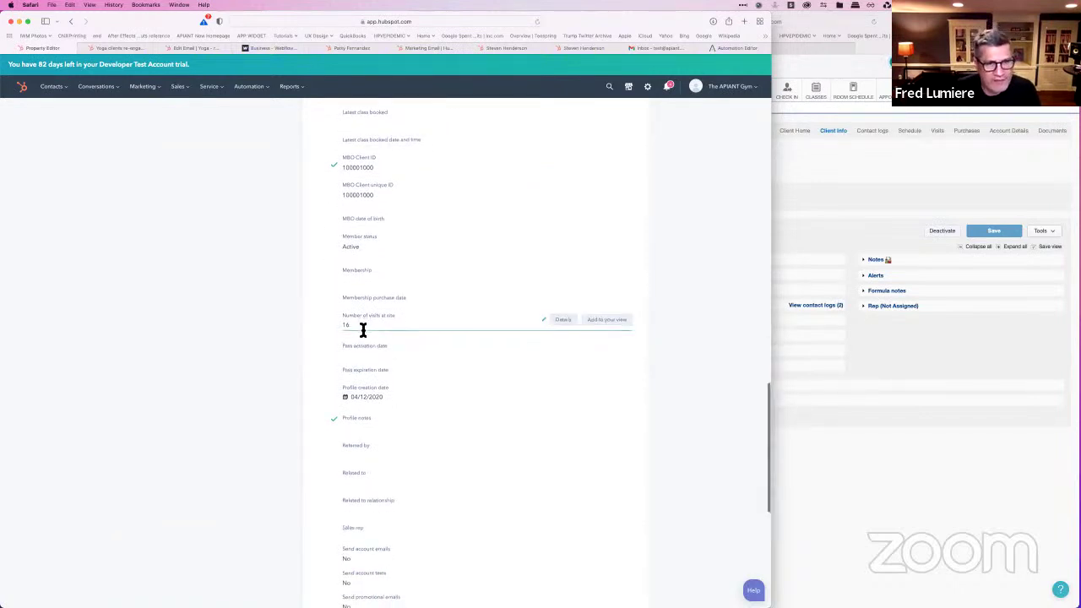
scroll(362, 329, "down", 3)
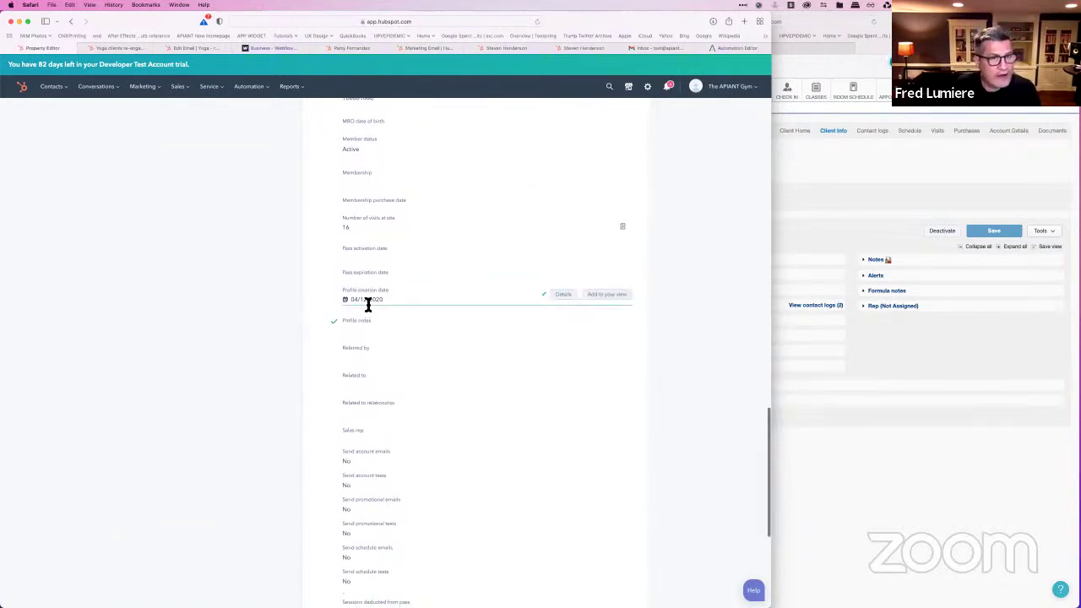
scroll(371, 310, "down", 7)
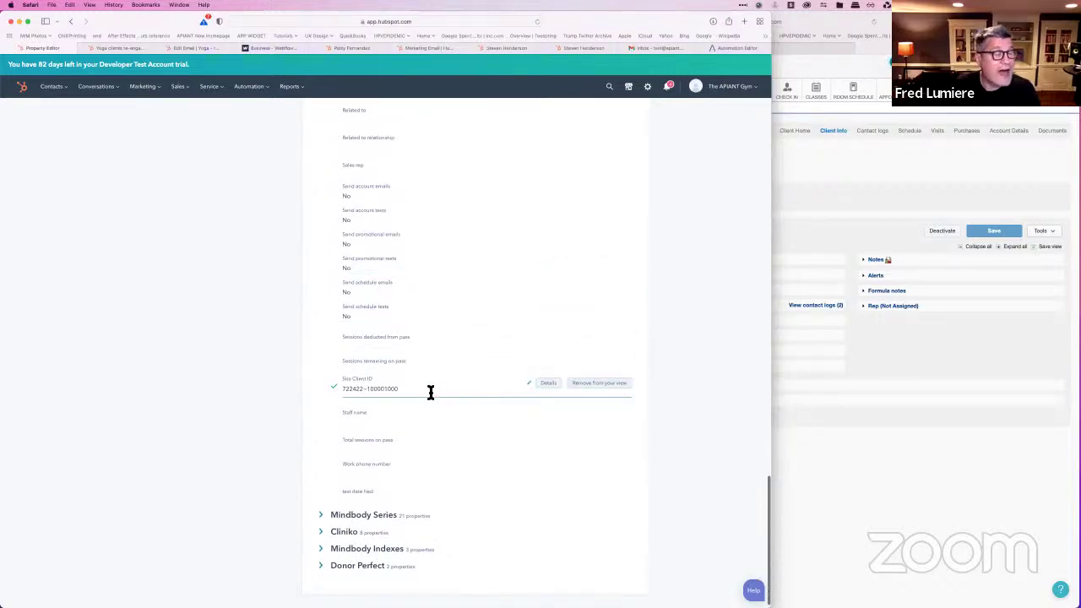
scroll(431, 392, "up", 20)
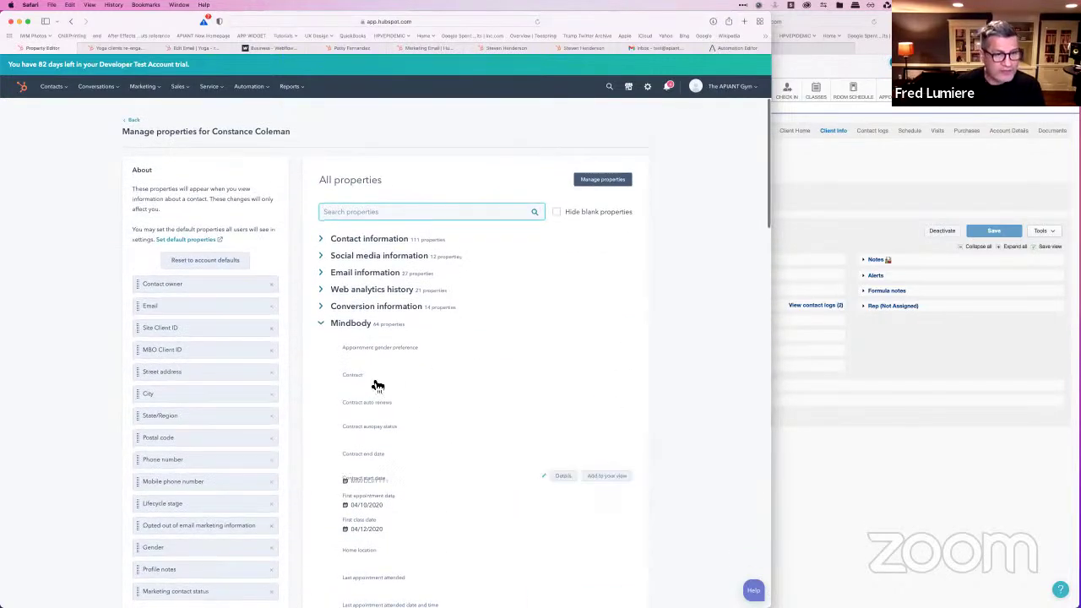
left_click(187, 47)
left_click(116, 47)
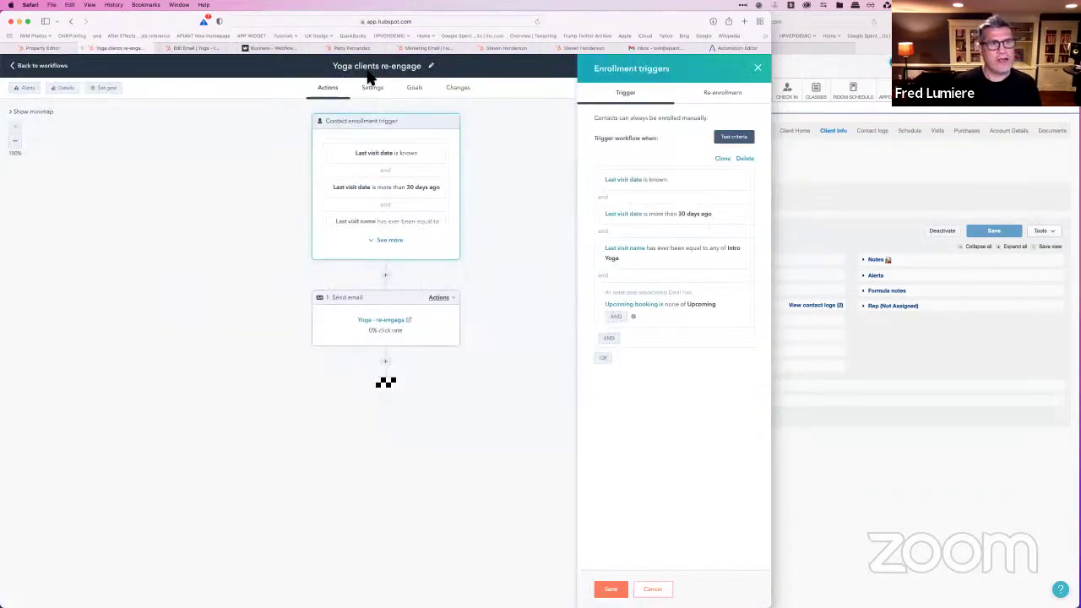